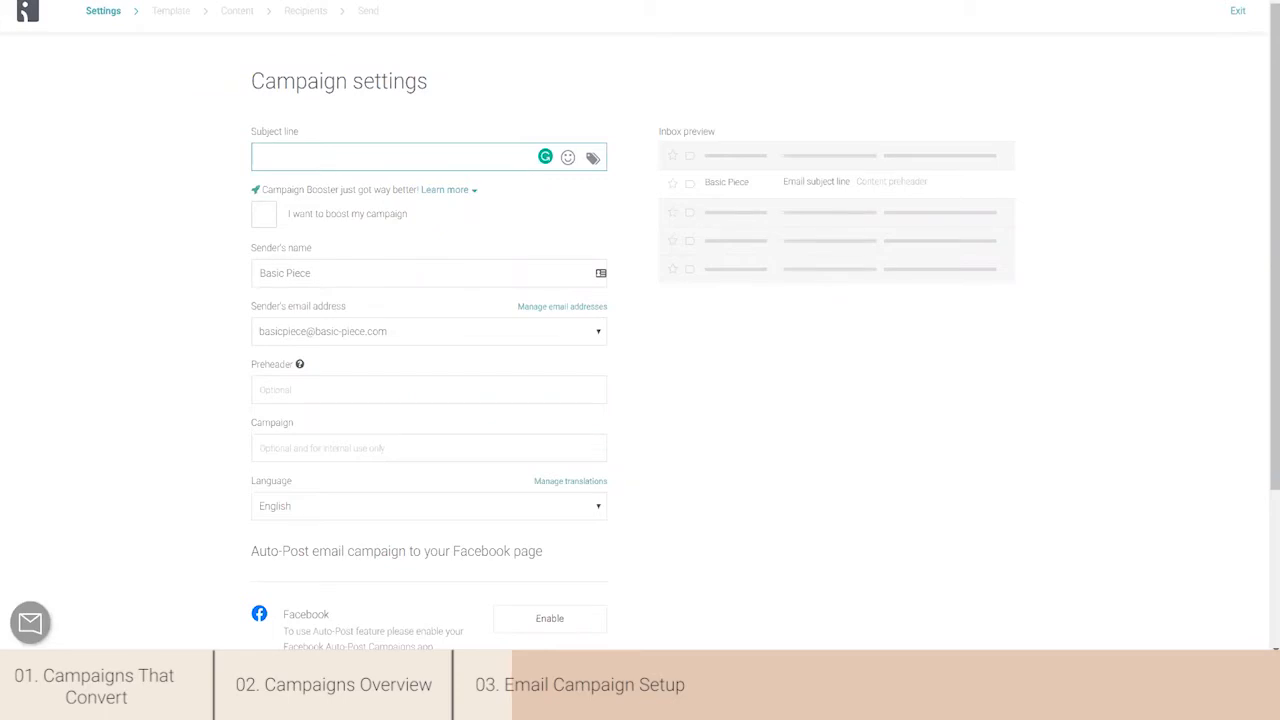
# - Set the campaign's subject line to "Spring has arrived!" and turn on the Campaign Booster
pyautogui.click(383, 152)
pyautogui.write('Spring has arrived!')
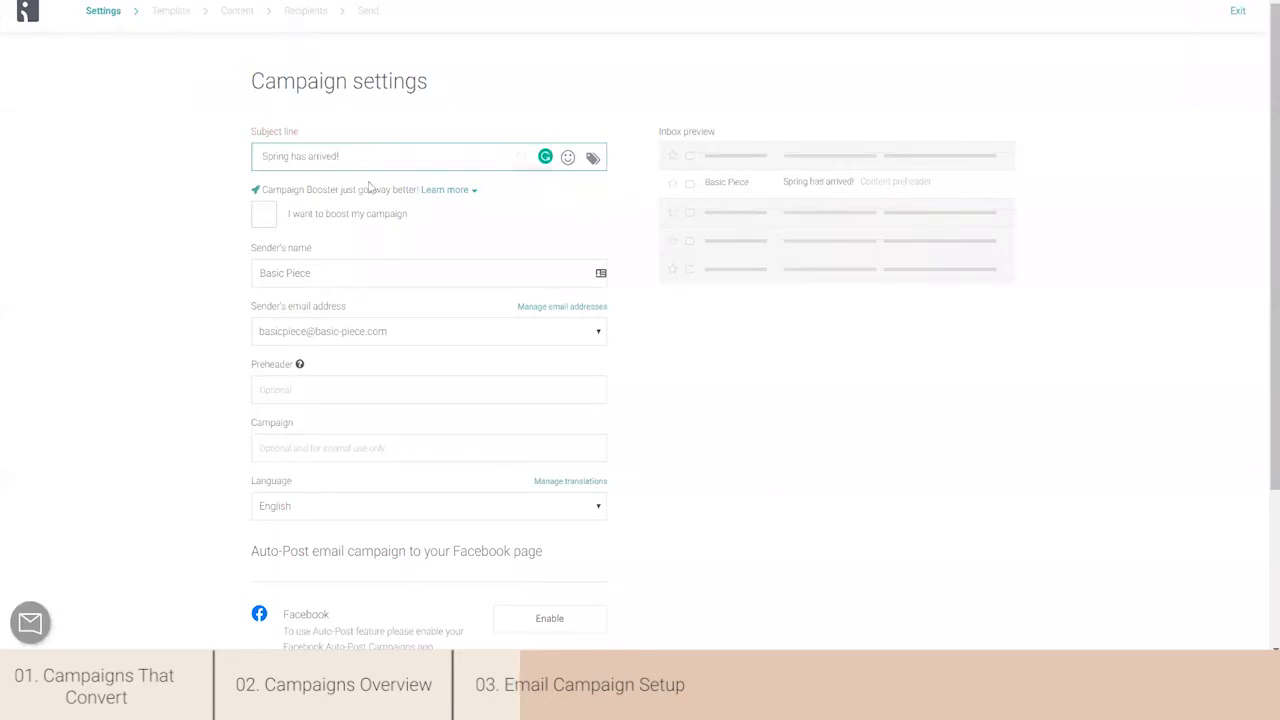
pyautogui.click(257, 216)
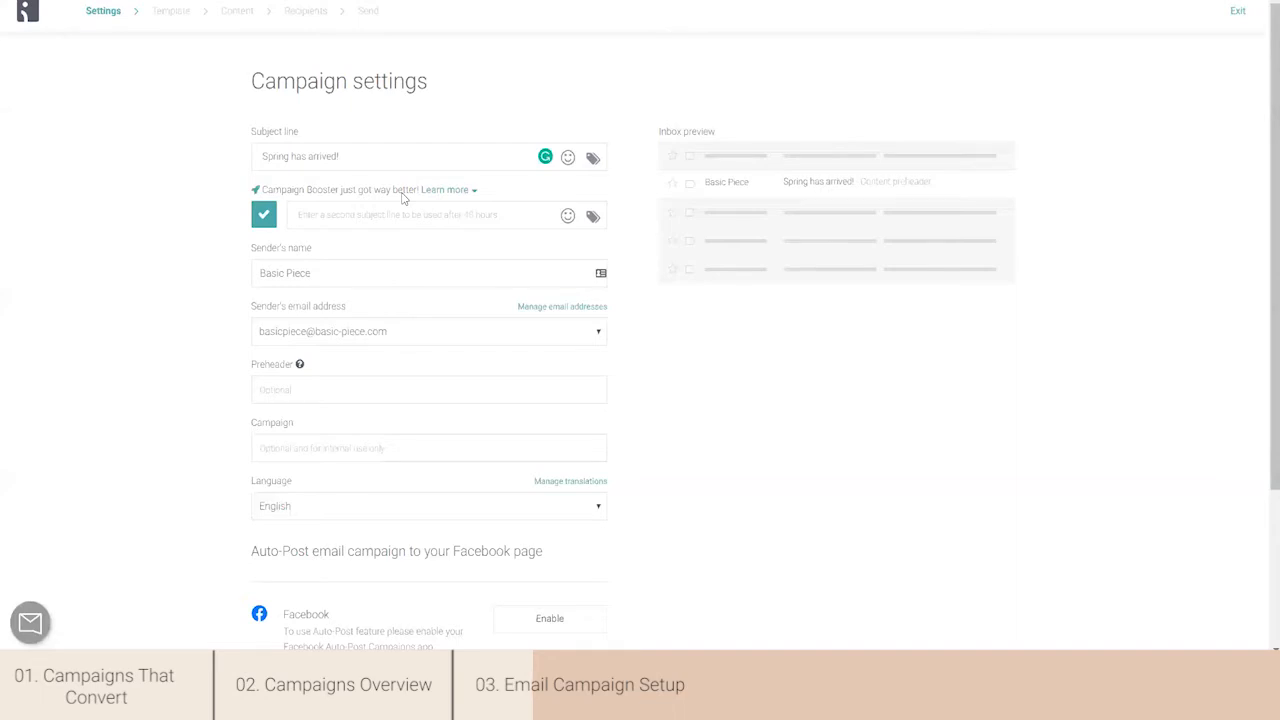
# - Fill in the booster's second subject line with "Have you seen our Spring collection?"
pyautogui.click(348, 156)
pyautogui.hotkey('ctrl', 'a')
pyautogui.hotkey('ctrl', 'c')
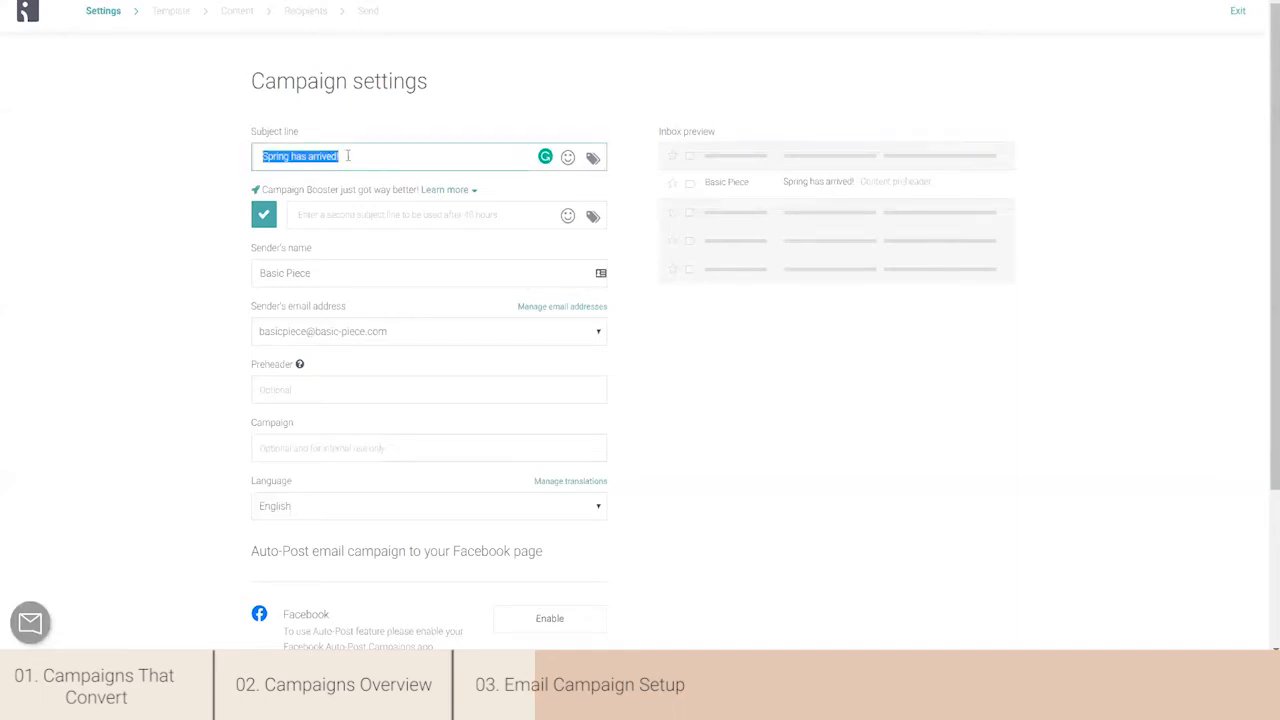
pyautogui.click(366, 211)
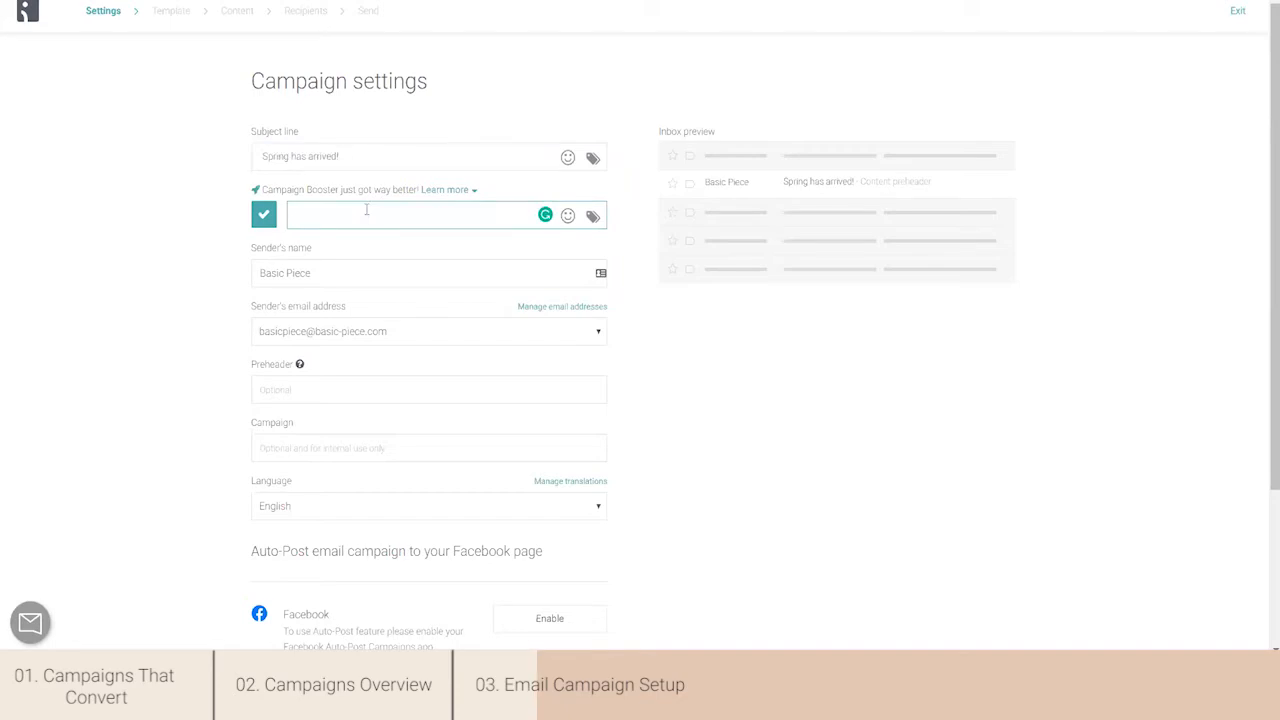
pyautogui.hotkey('ctrl', 'v')
pyautogui.click(297, 215)
pyautogui.write('Have ')
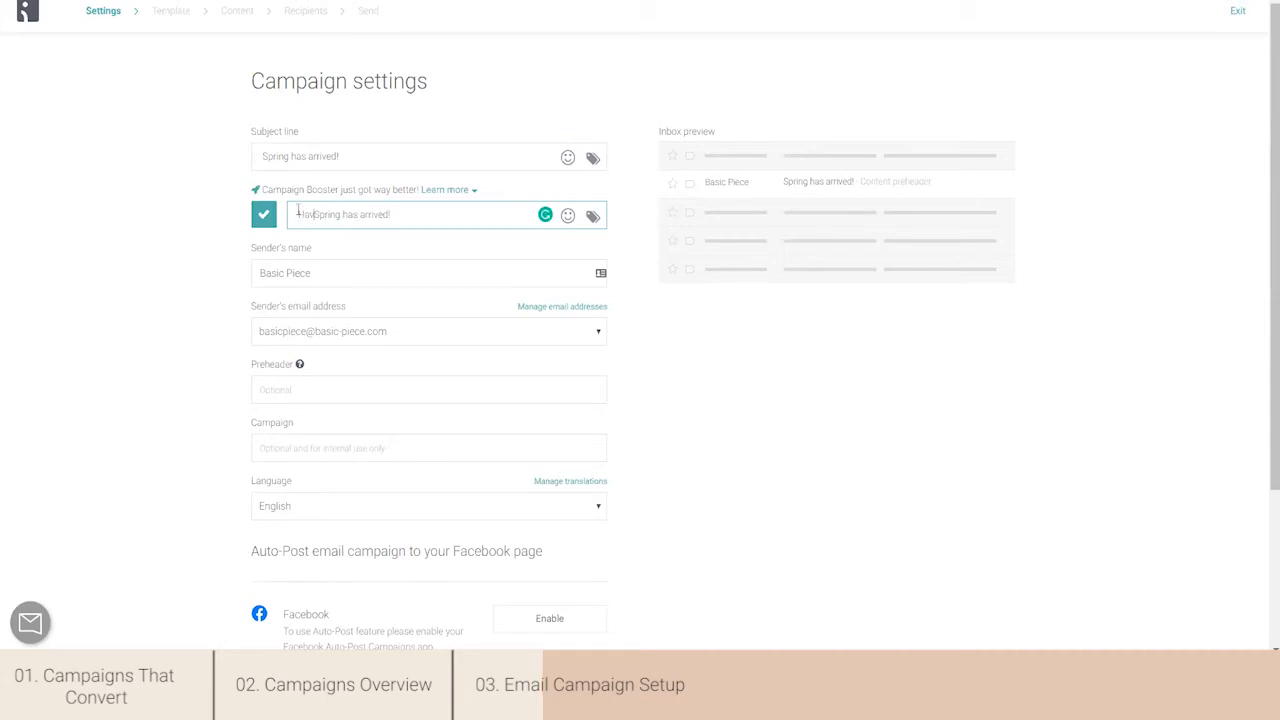
pyautogui.write('you seen our')
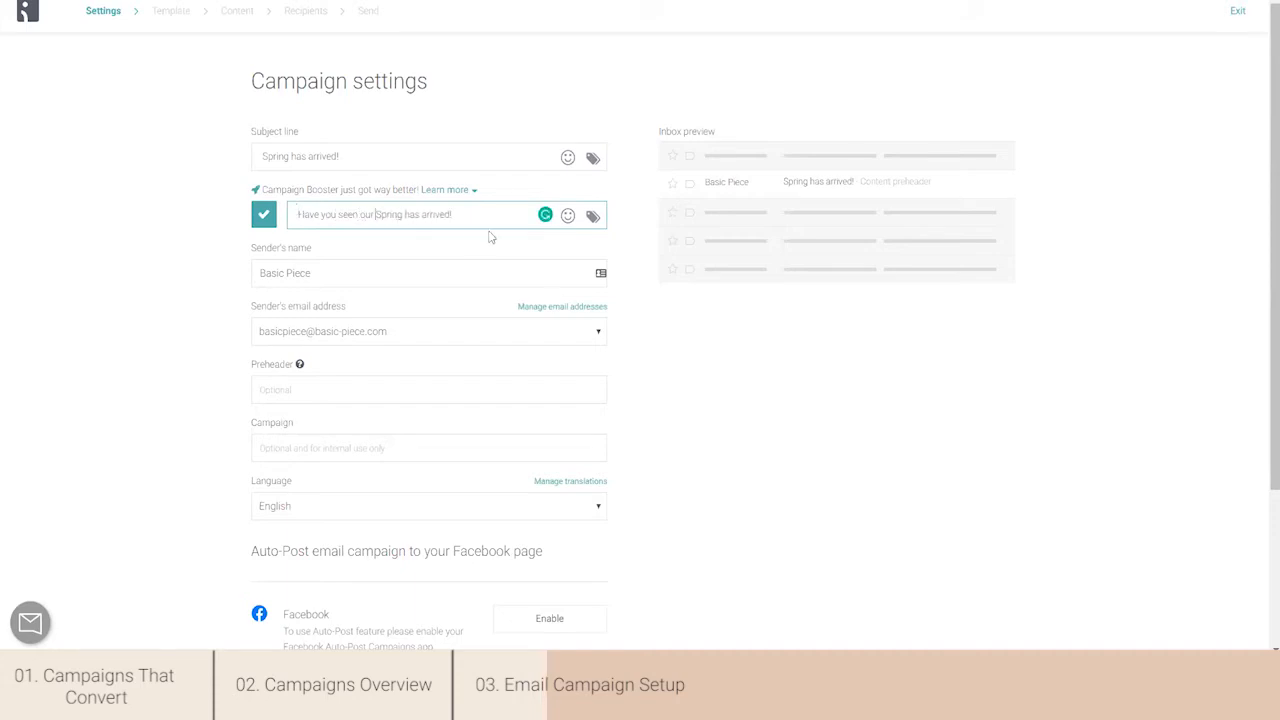
pyautogui.moveTo(452, 214); pyautogui.dragTo(404, 214)
pyautogui.write('collection?')
# - Review the sender's name and the available sender email addresses without changing them
pyautogui.click(401, 277)
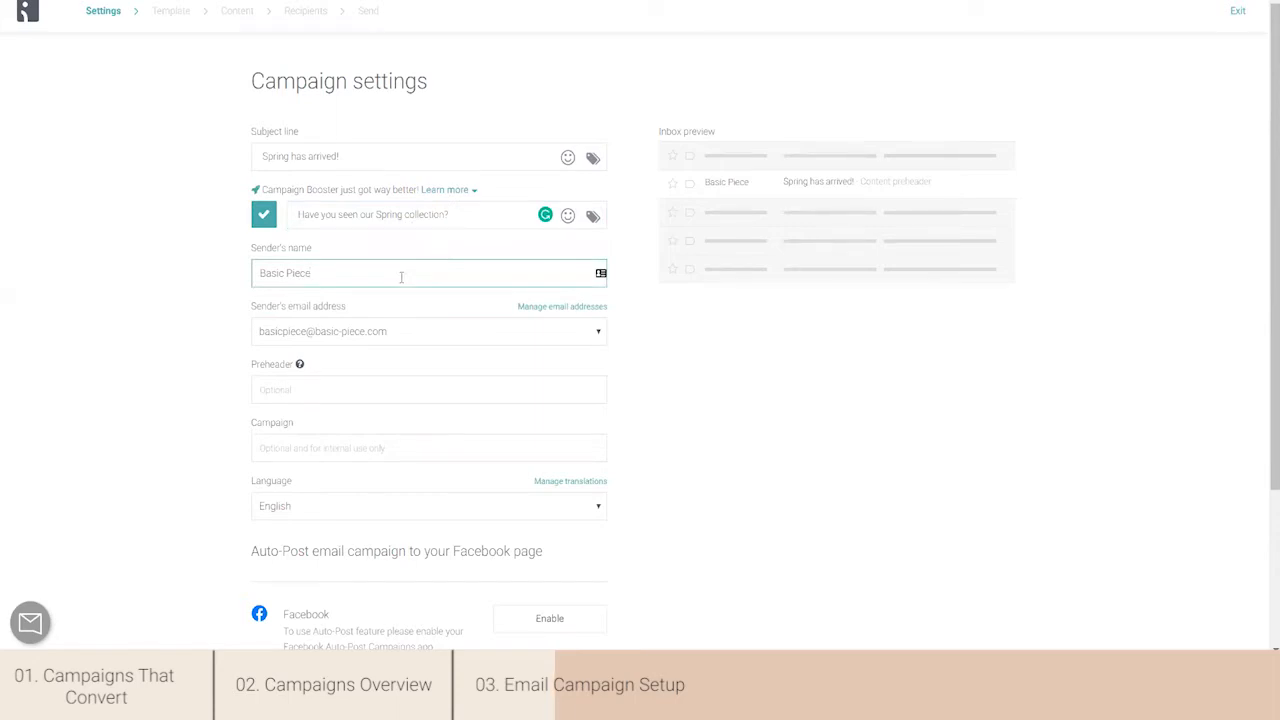
pyautogui.click(436, 333)
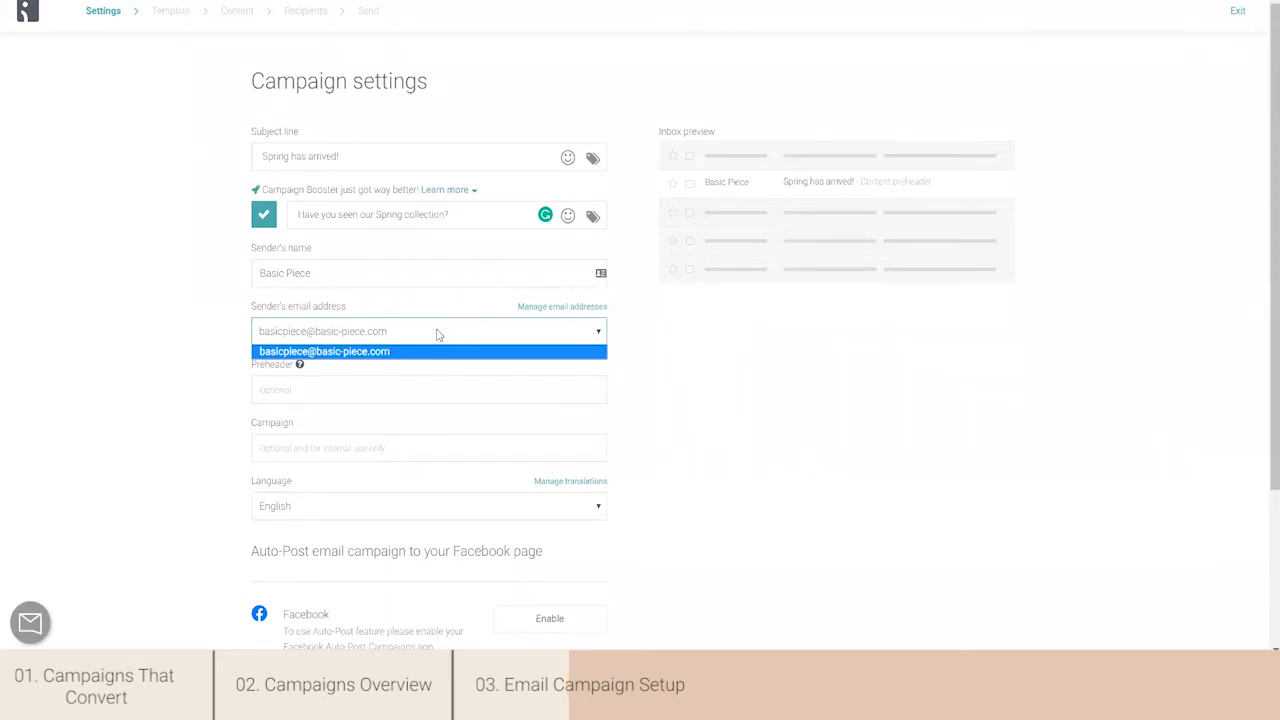
pyautogui.click(648, 358)
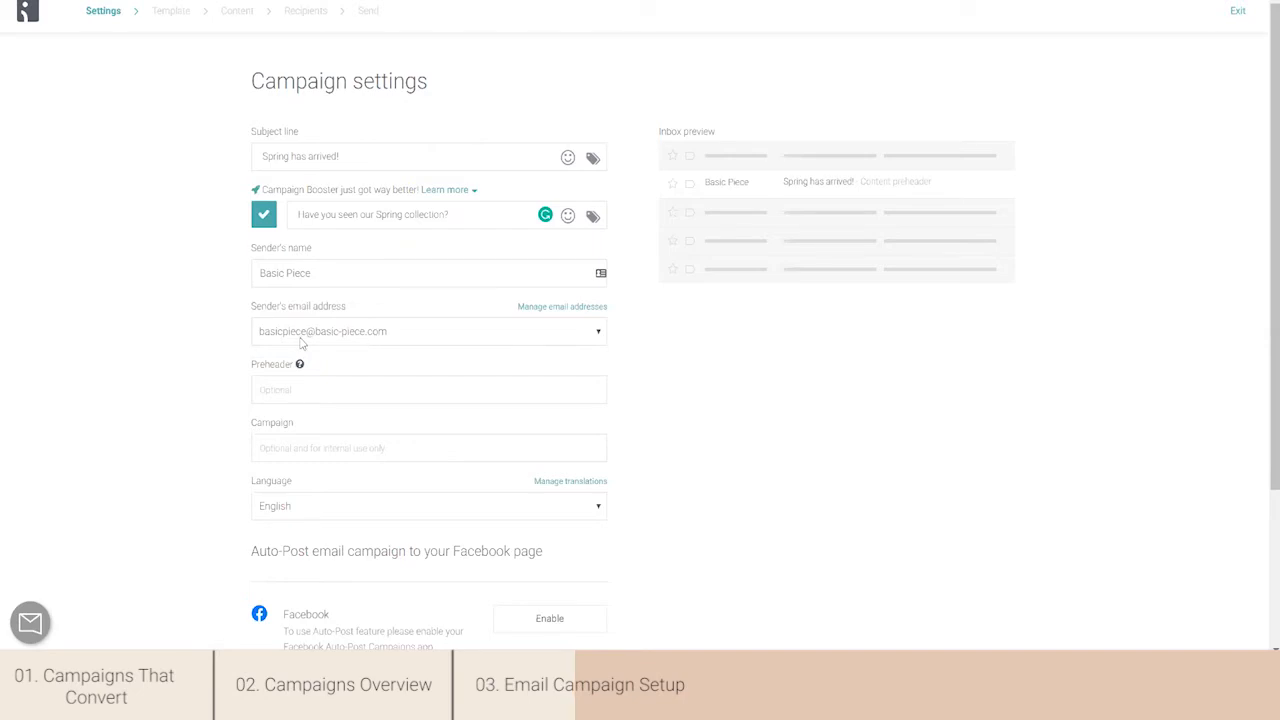
pyautogui.click(409, 345)
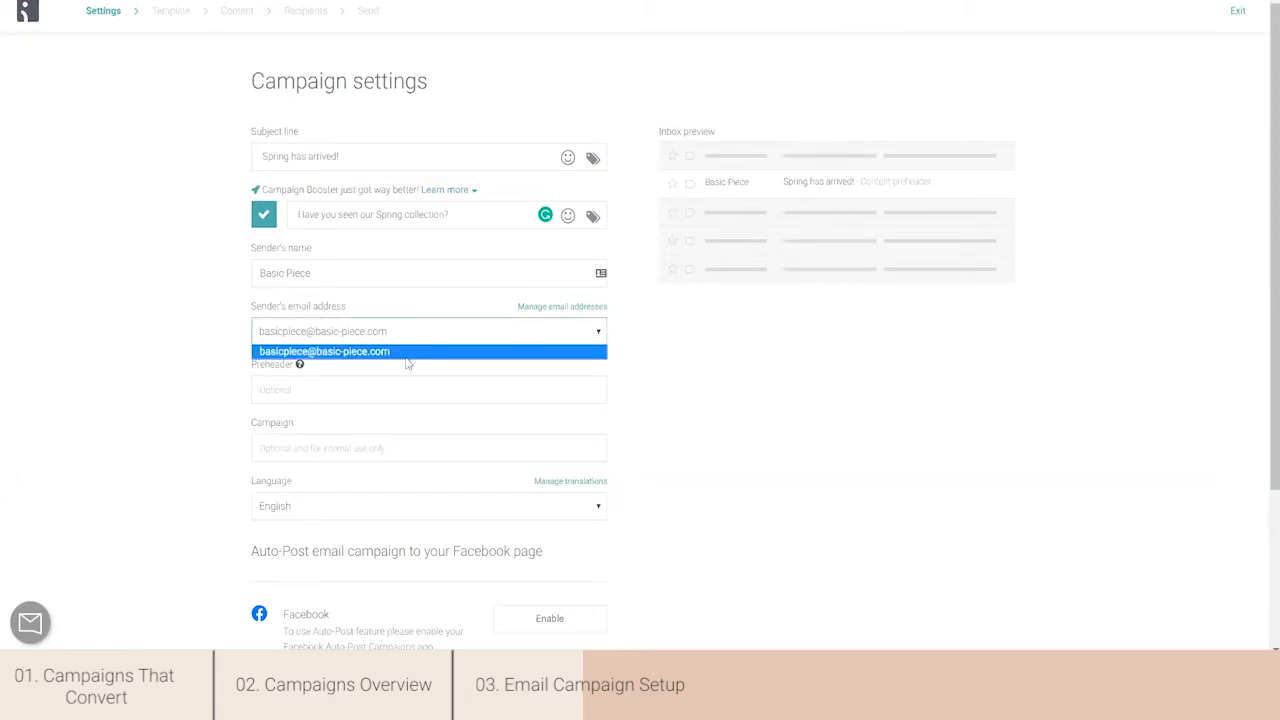
pyautogui.click(645, 353)
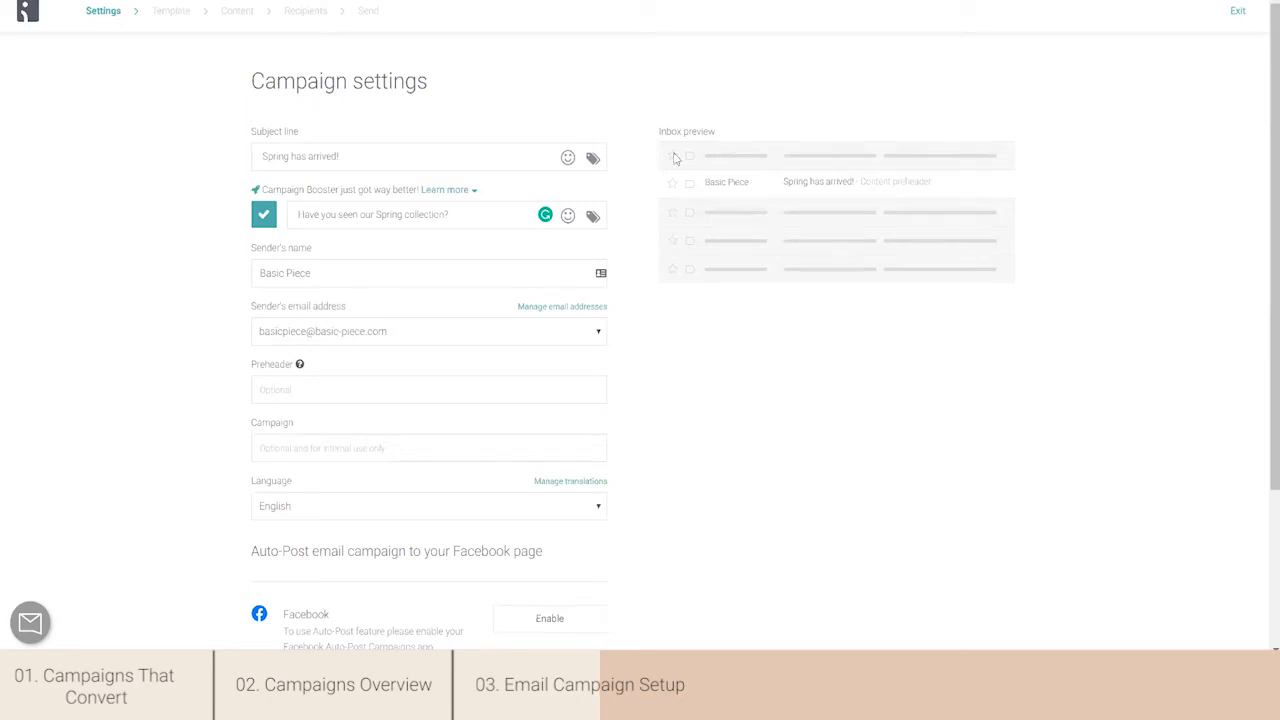
# - Set the preheader to "Check our new collection" and the internal campaign name to "Spring campaign"
pyautogui.click(343, 389)
pyautogui.write('Check our new collection')
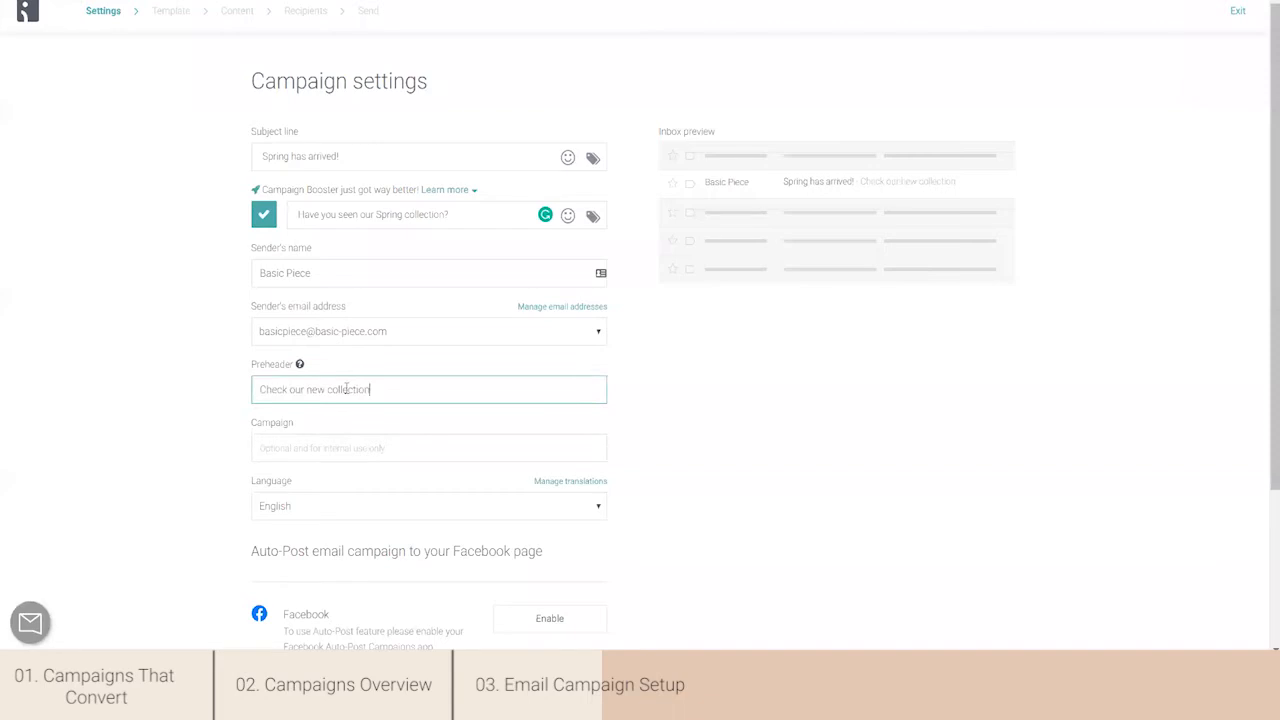
pyautogui.click(503, 366)
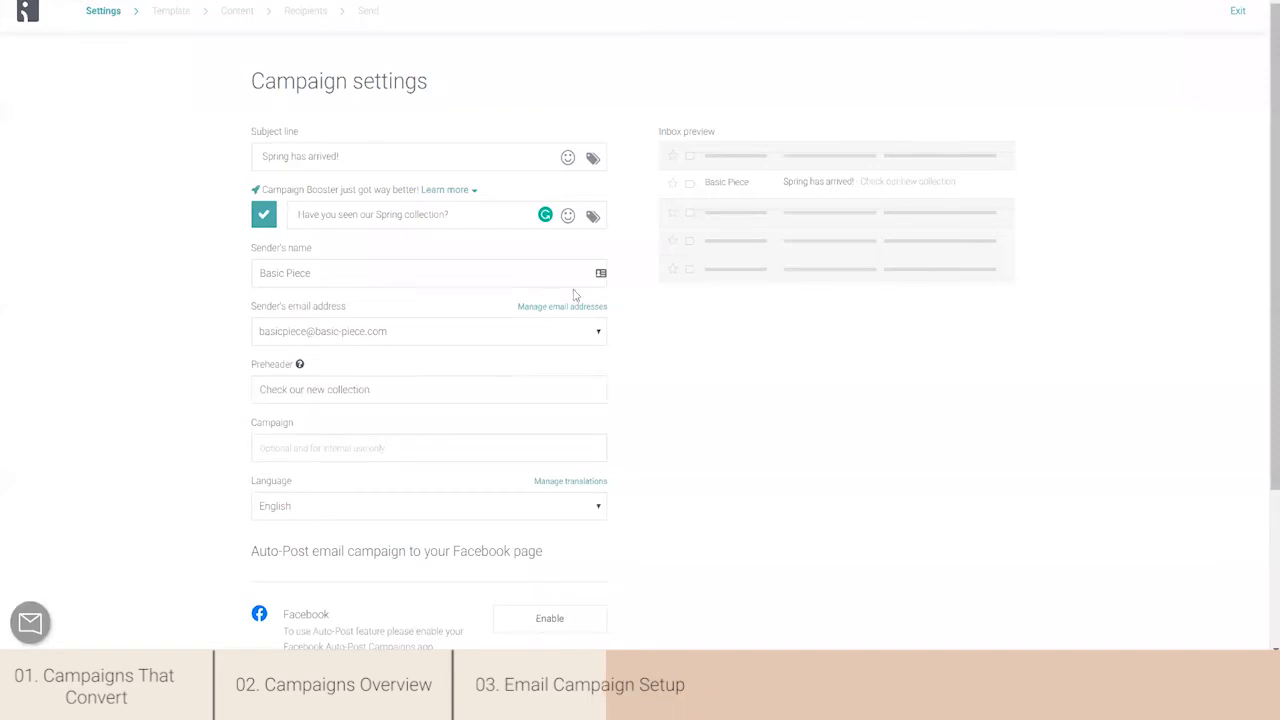
pyautogui.click(393, 456)
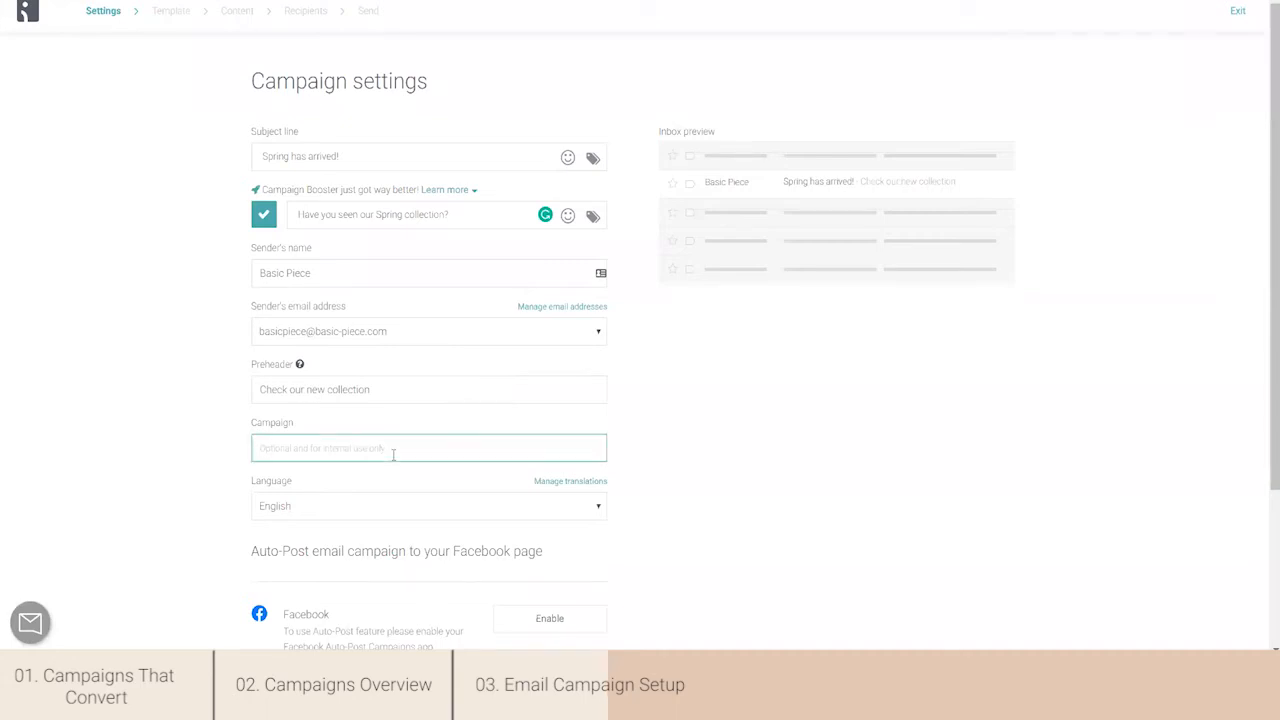
pyautogui.write('Spring campaign')
# - Enable auto-posting of the campaign to the Facebook page and continue to template selection
pyautogui.moveTo(1266, 266); pyautogui.dragTo(1265, 315)
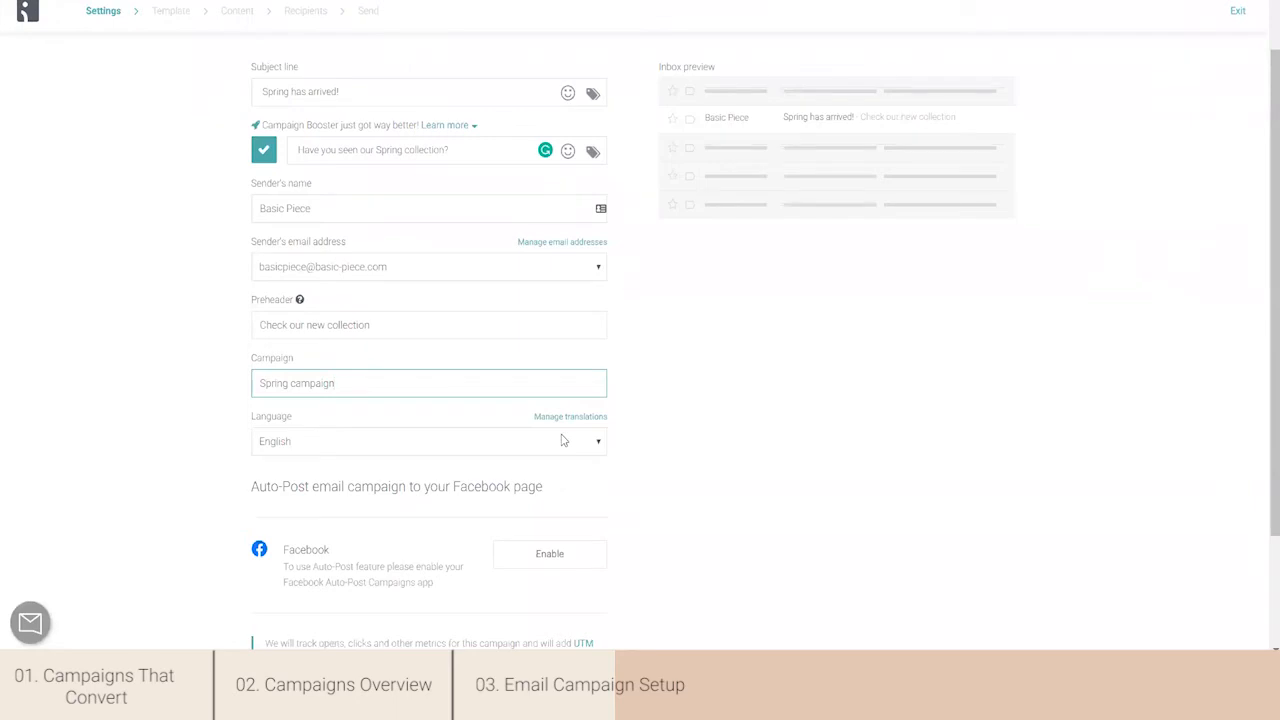
pyautogui.moveTo(1265, 300); pyautogui.dragTo(1265, 327)
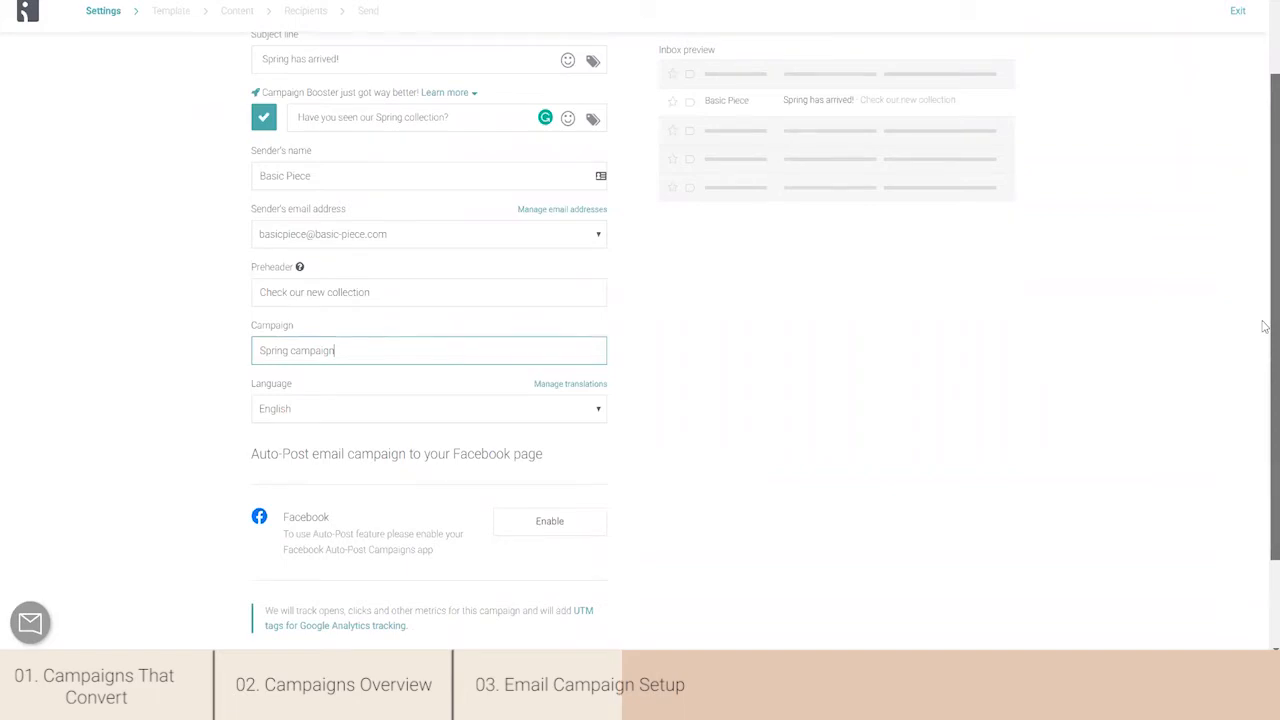
pyautogui.moveTo(1263, 326); pyautogui.dragTo(1263, 350)
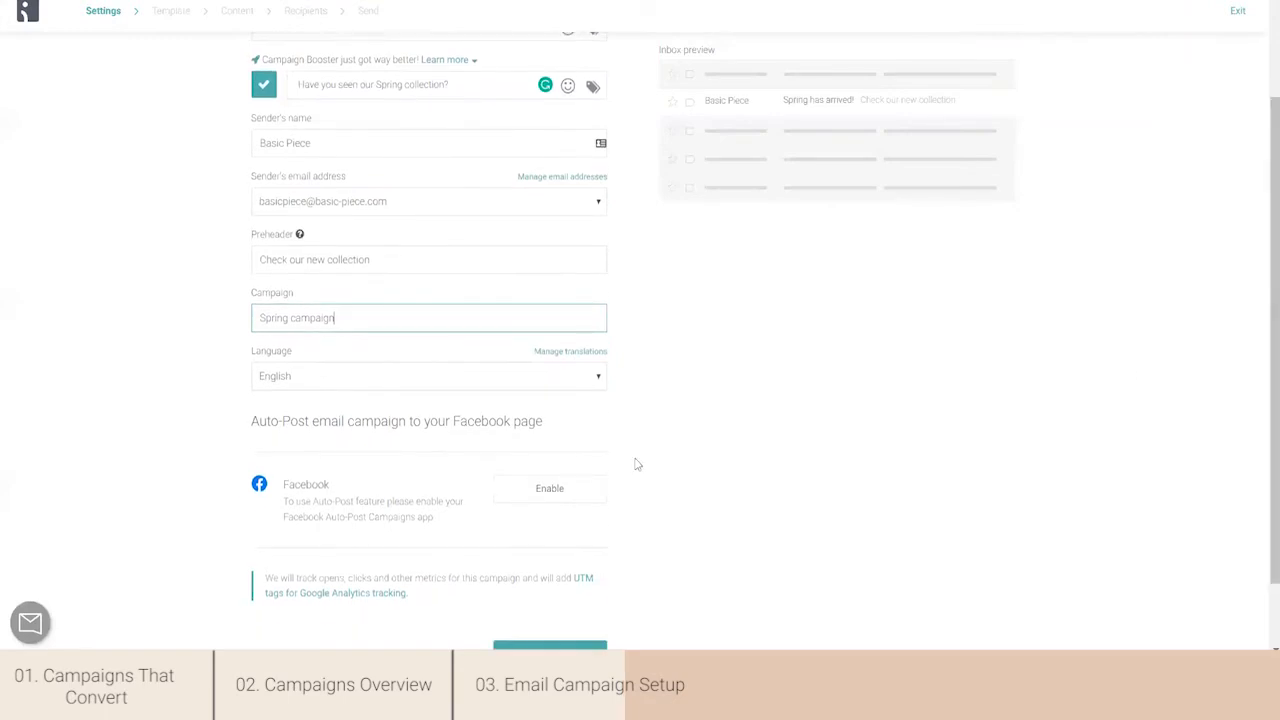
pyautogui.click(550, 488)
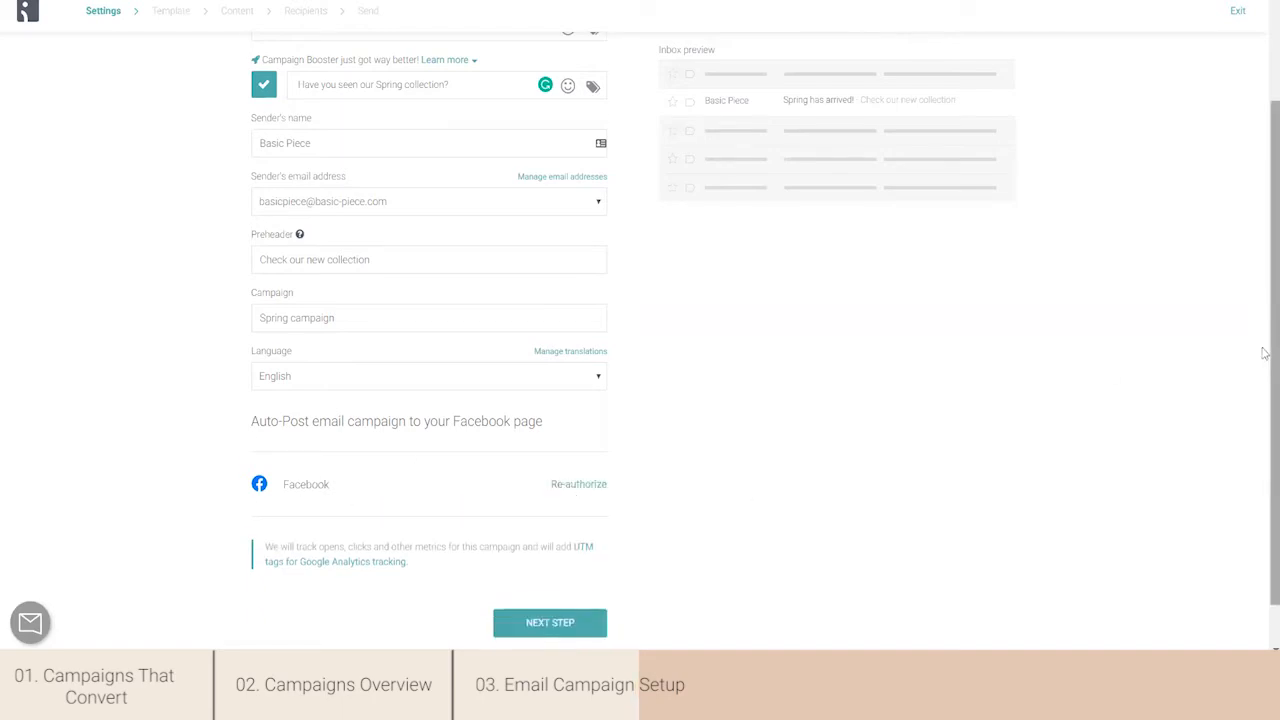
pyautogui.scroll(-1, 1263, 353)
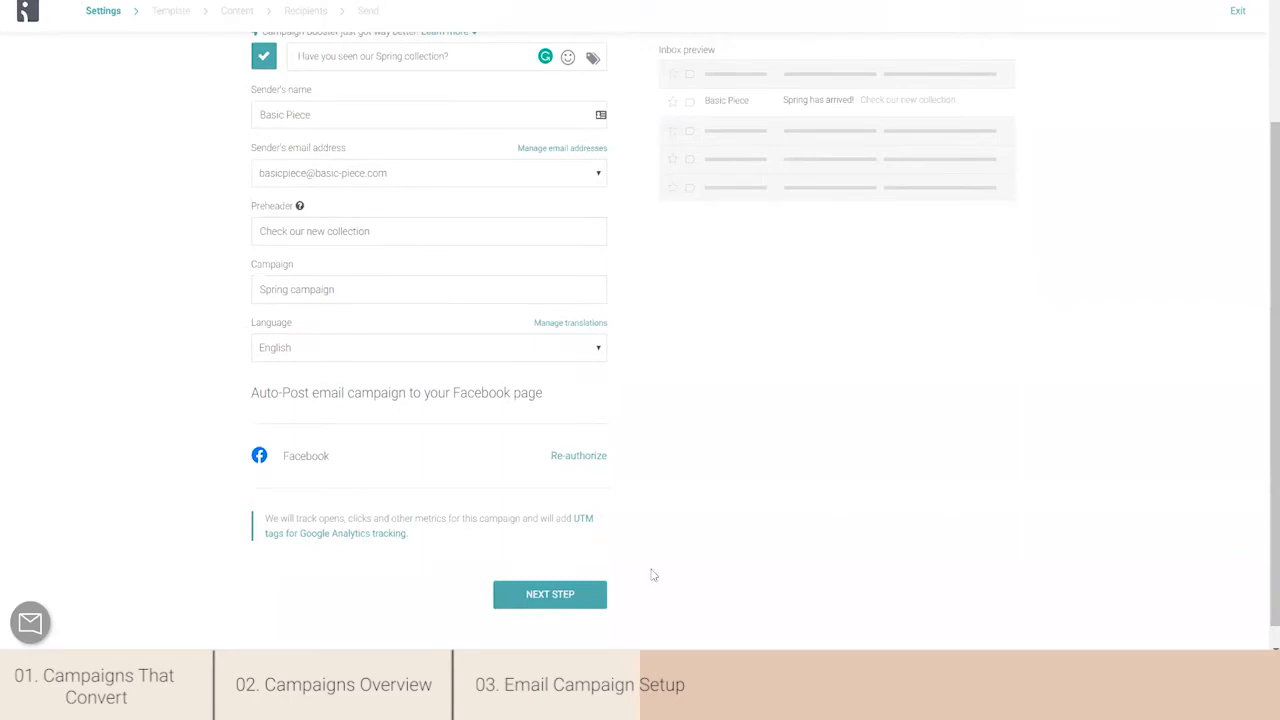
pyautogui.click(550, 596)
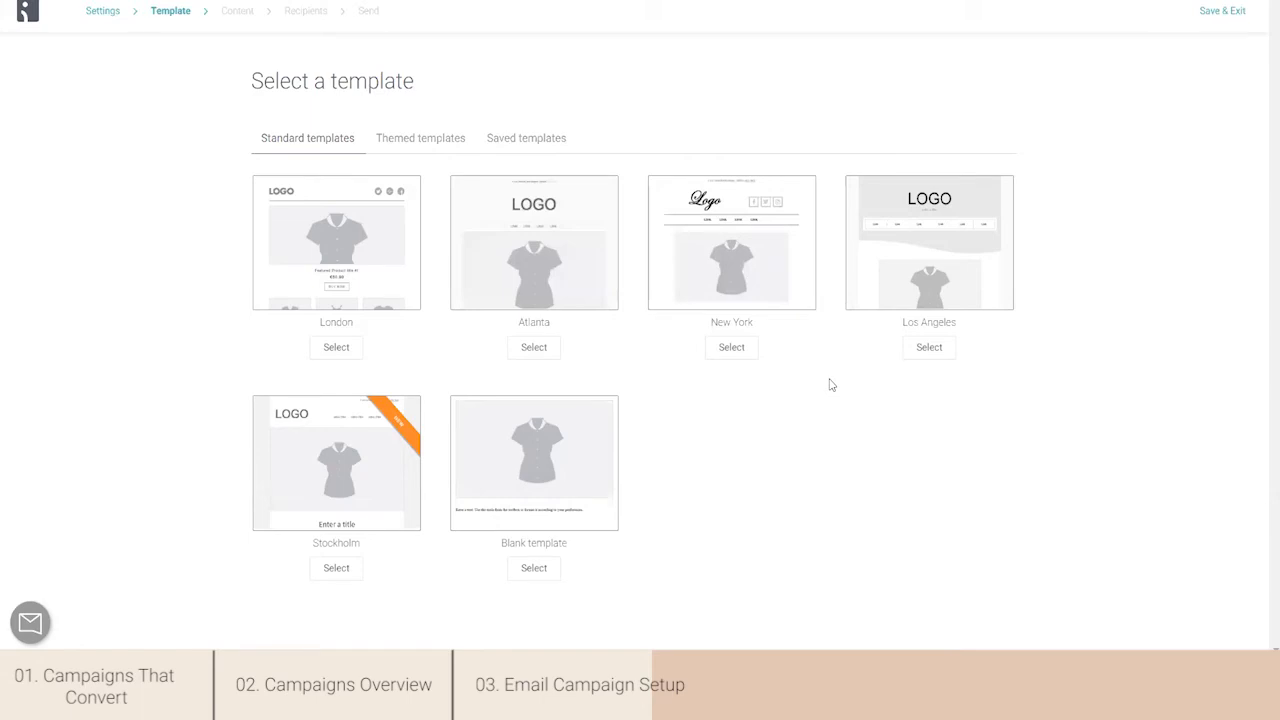
# - Browse the themed email templates and the saved templates
pyautogui.click(449, 137)
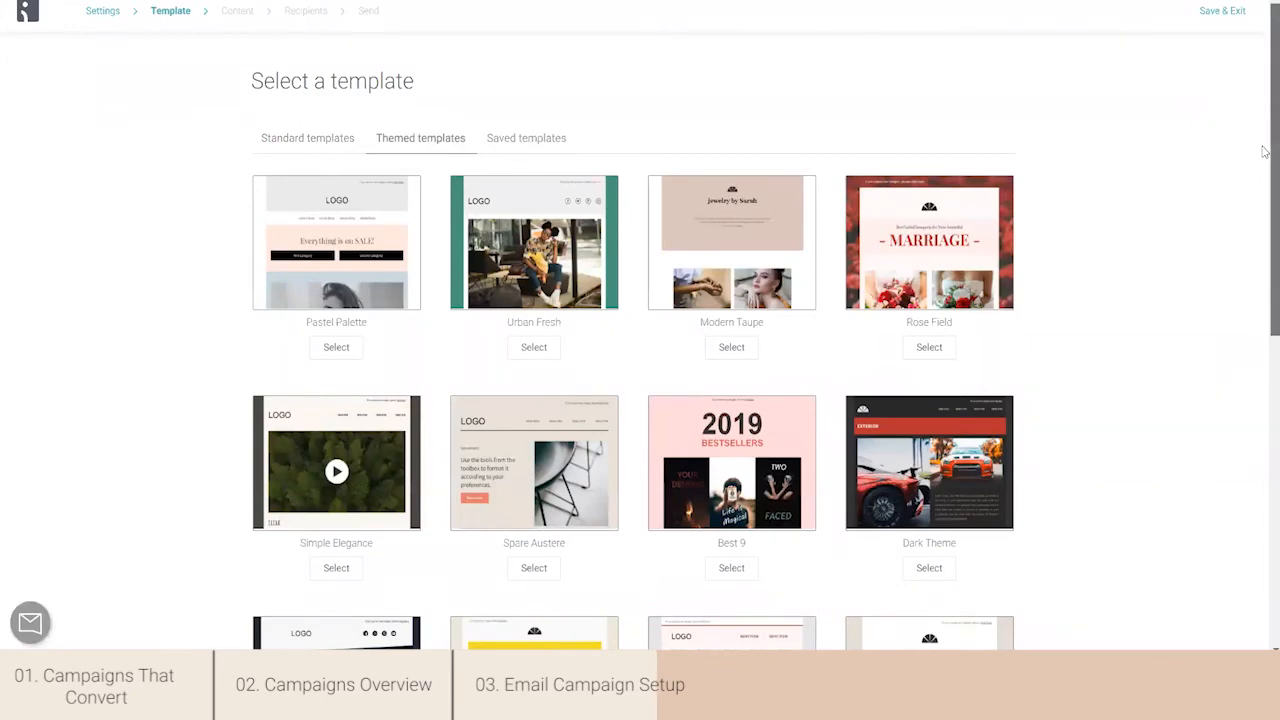
pyautogui.moveTo(1263, 150); pyautogui.dragTo(1263, 398)
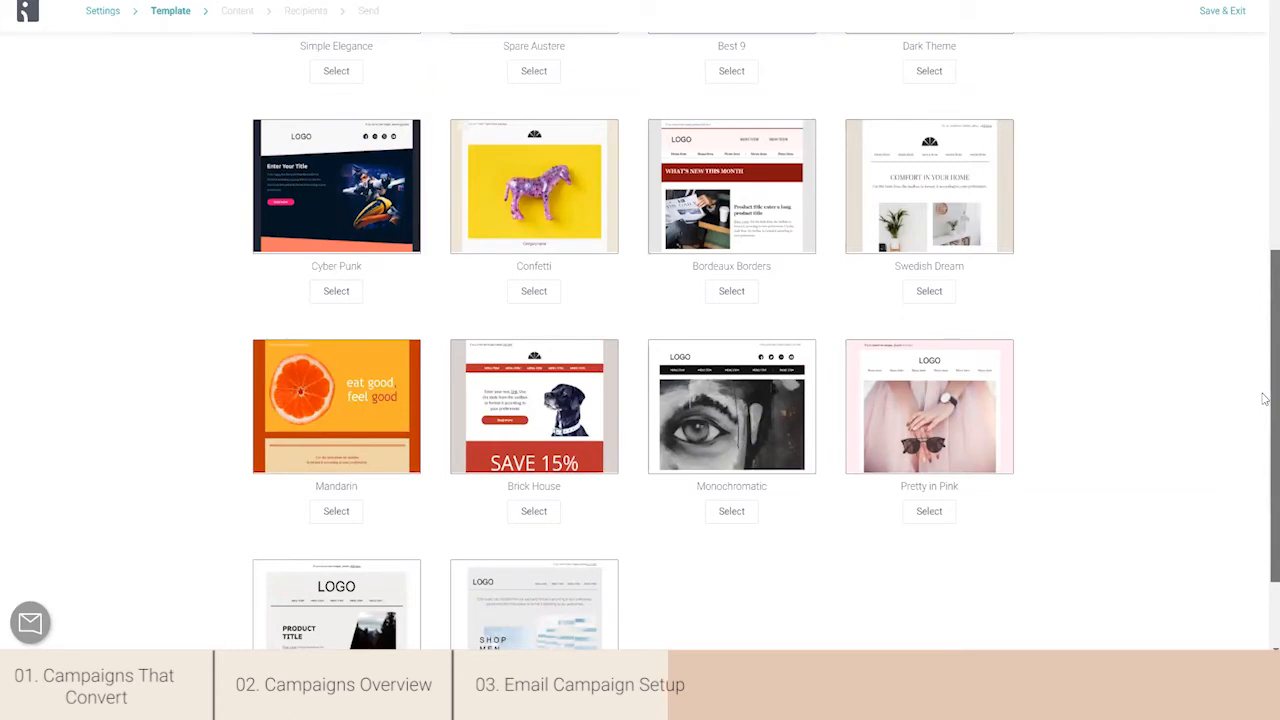
pyautogui.scroll(3, 1265, 399)
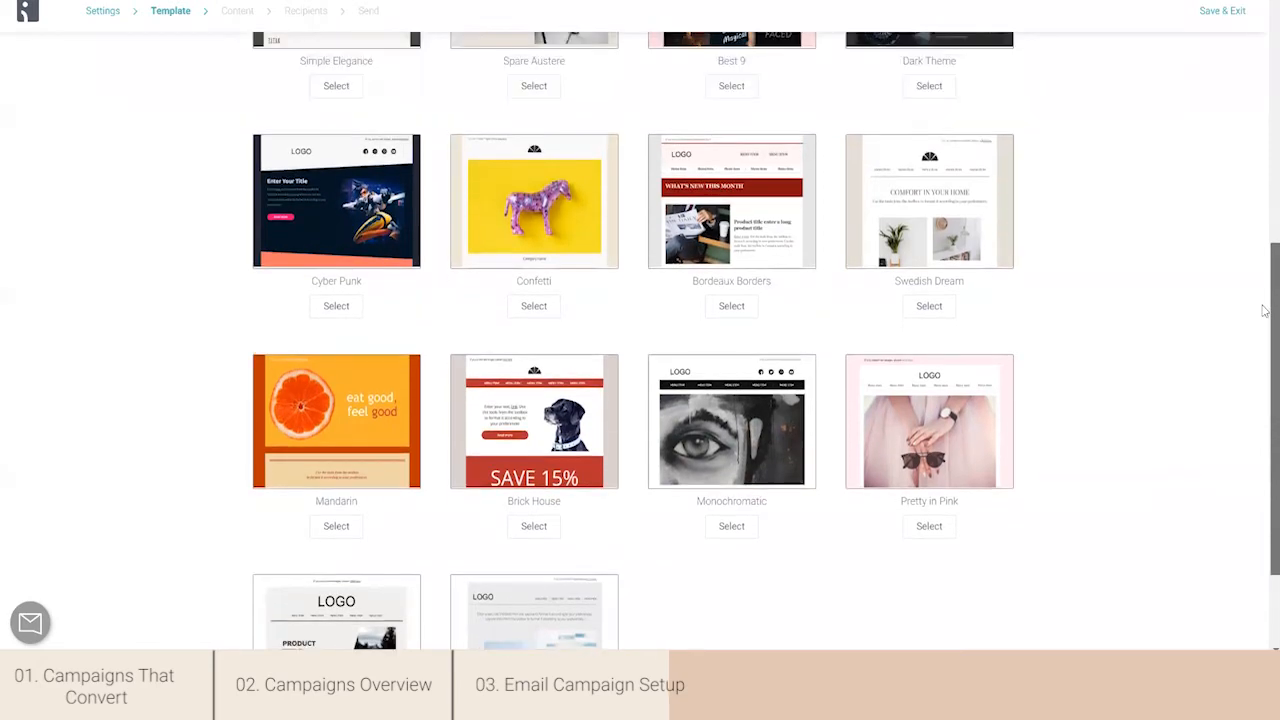
pyautogui.scroll(6, 1200, 123)
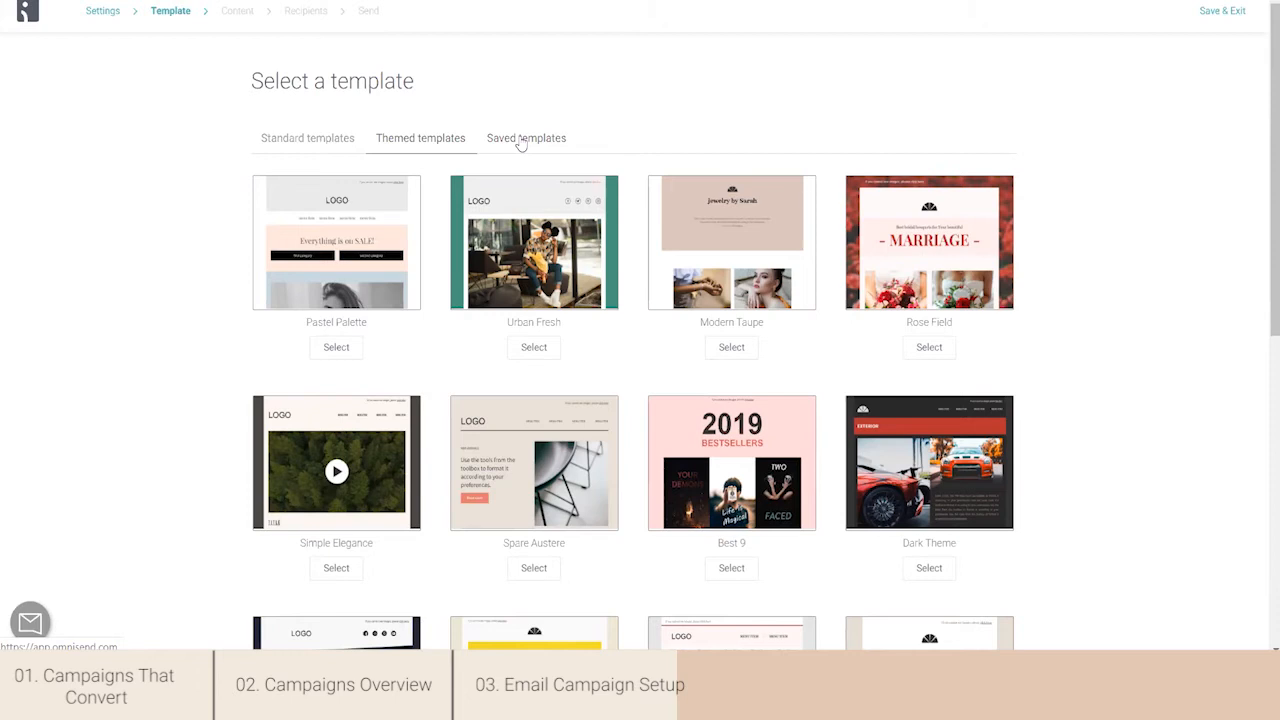
pyautogui.click(520, 143)
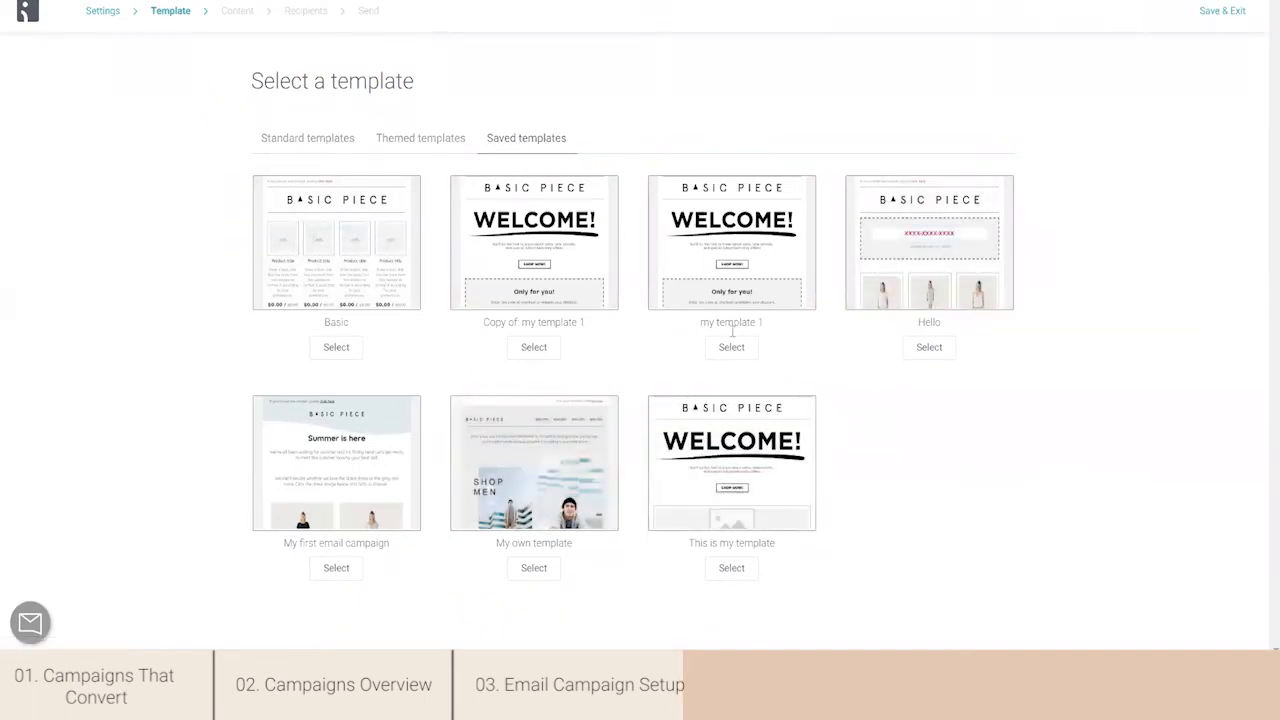
# - Choose the themed template Pretty in Pink for the campaign
pyautogui.click(424, 143)
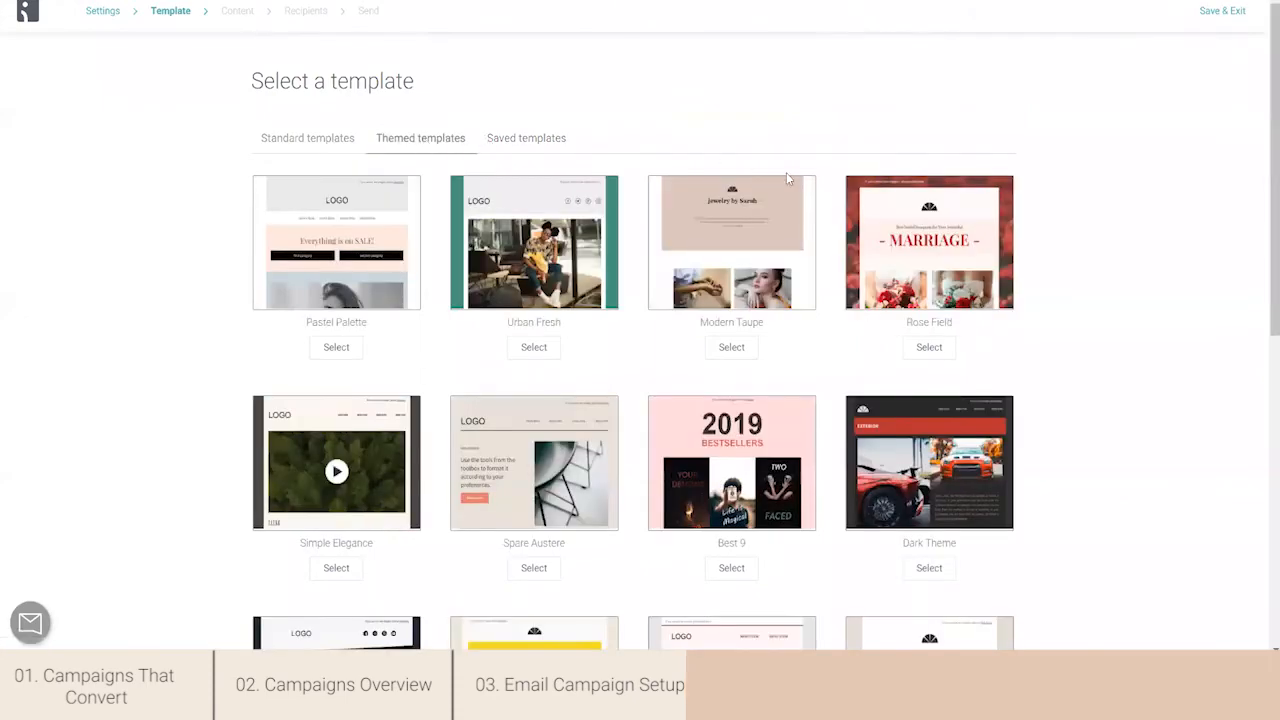
pyautogui.moveTo(1263, 150); pyautogui.dragTo(1266, 460)
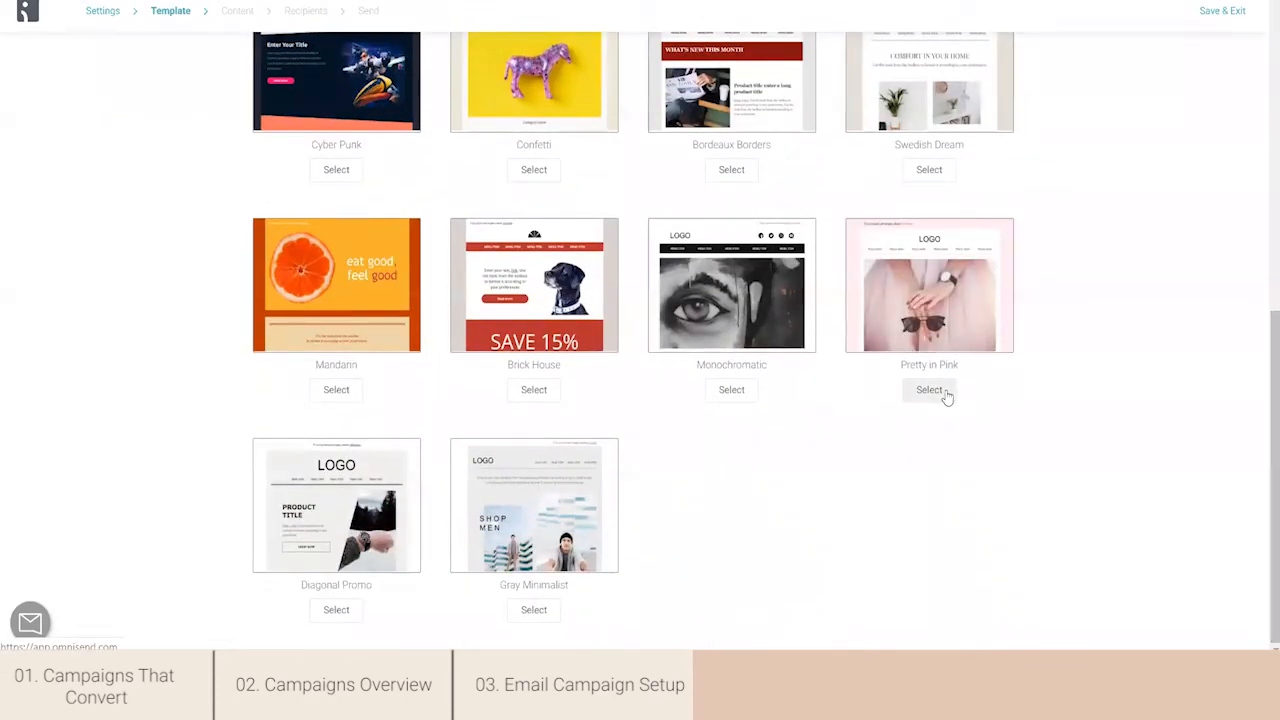
pyautogui.click(929, 390)
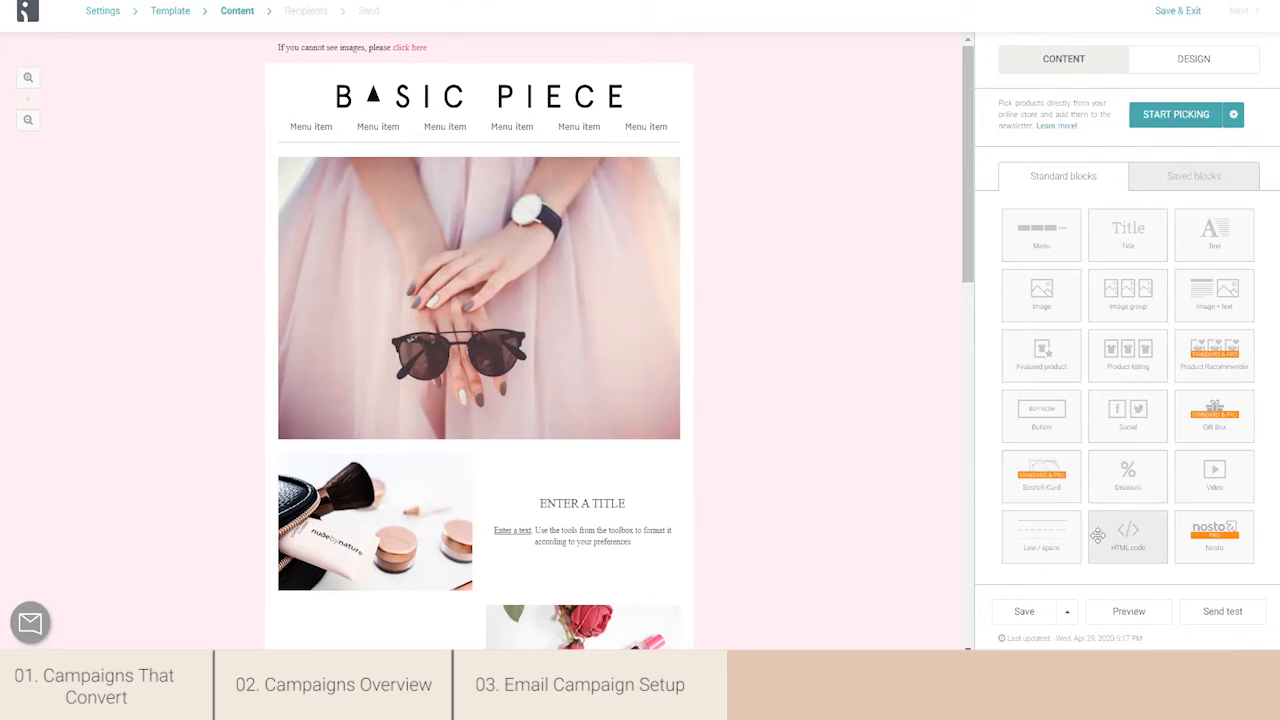
# - Look over the saved content blocks and return to the standard blocks
pyautogui.click(1225, 178)
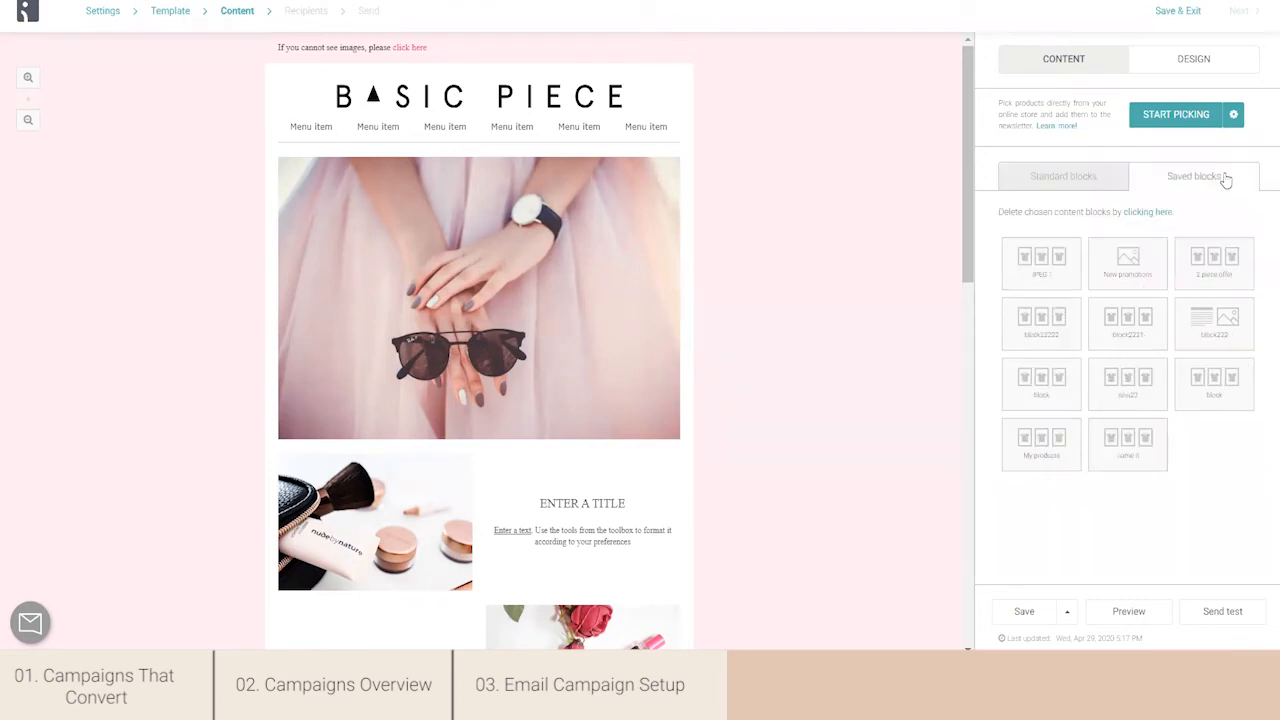
pyautogui.click(1062, 179)
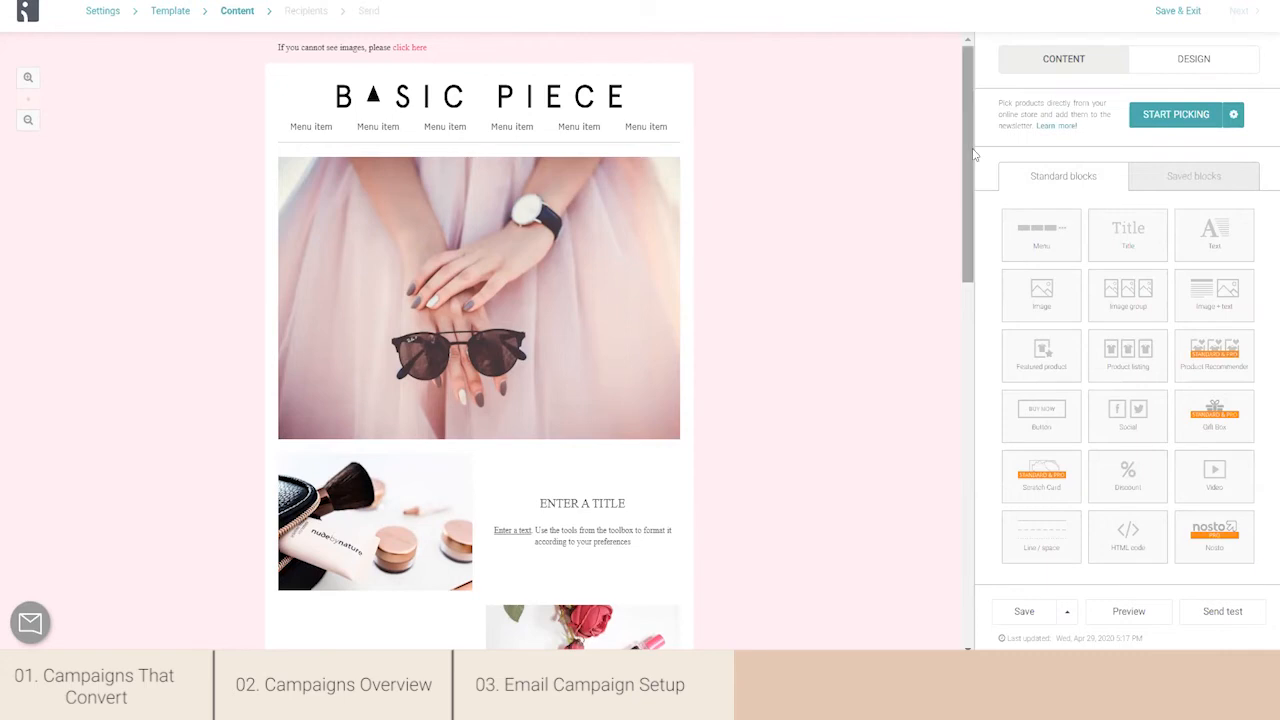
# - Open the logo header's settings, delete the menu block beneath the logo, and save and close the header
pyautogui.moveTo(638, 100)
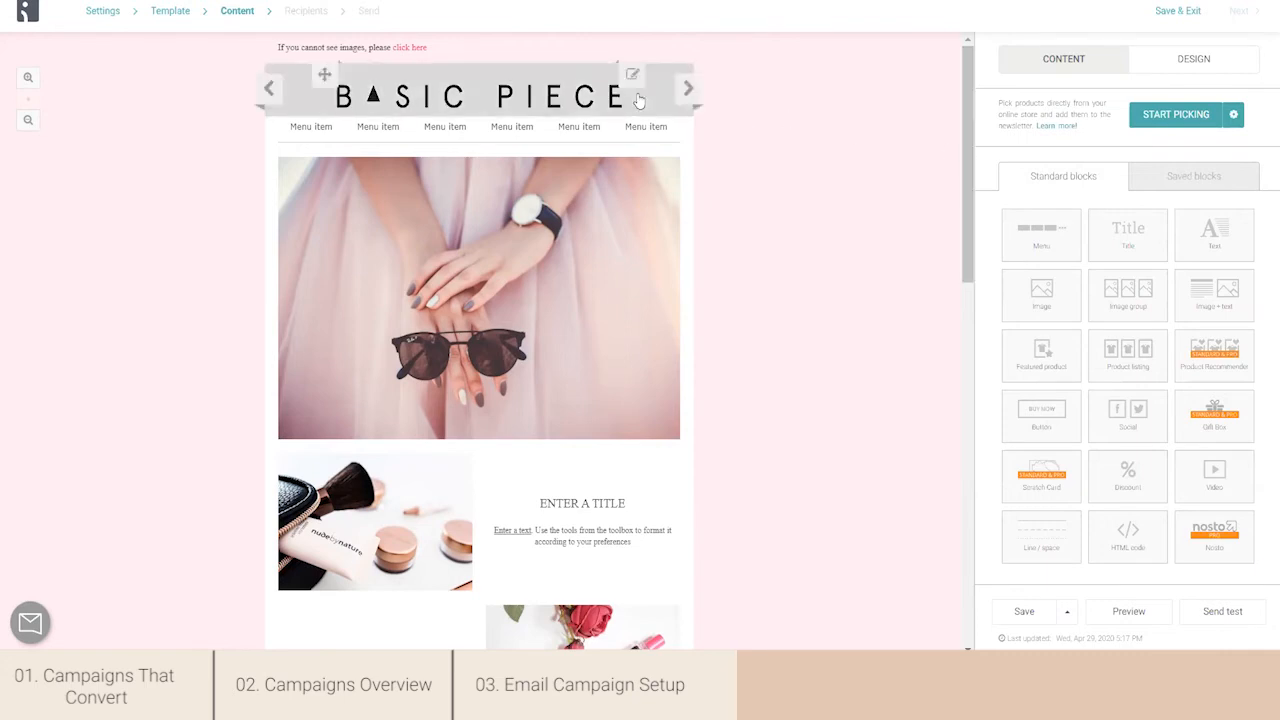
pyautogui.click(638, 100)
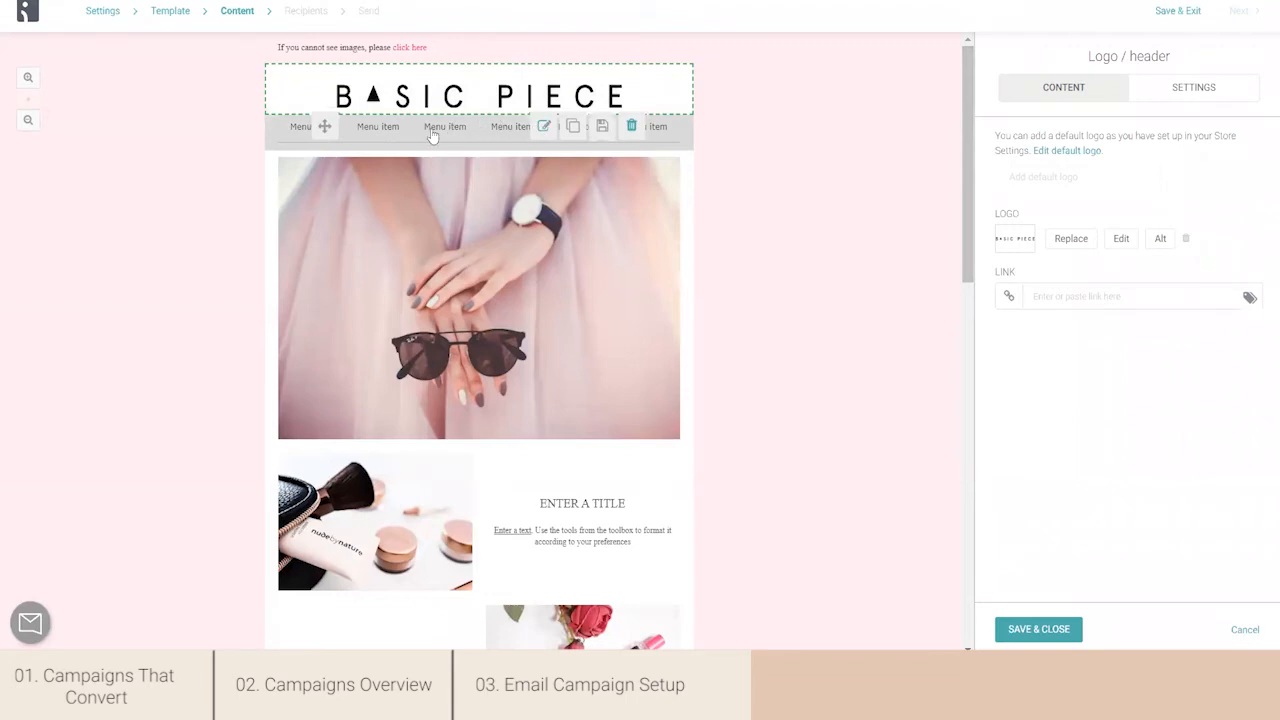
pyautogui.click(632, 127)
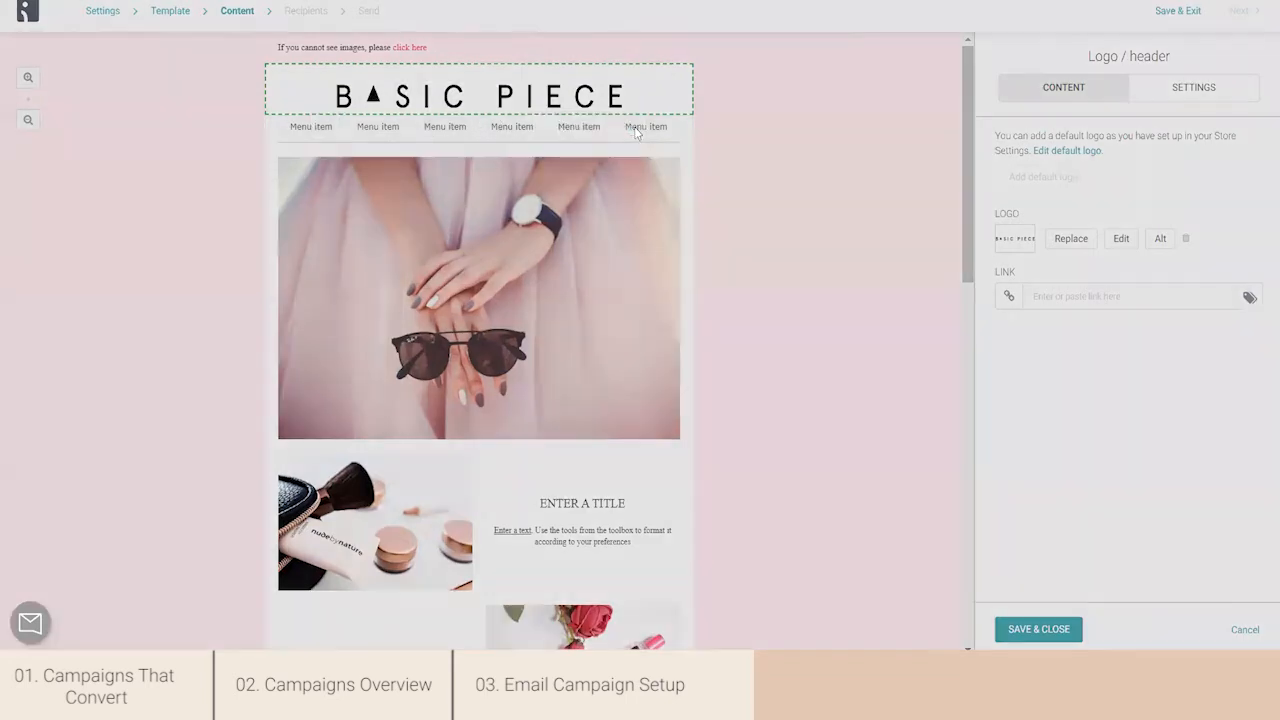
pyautogui.click(663, 157)
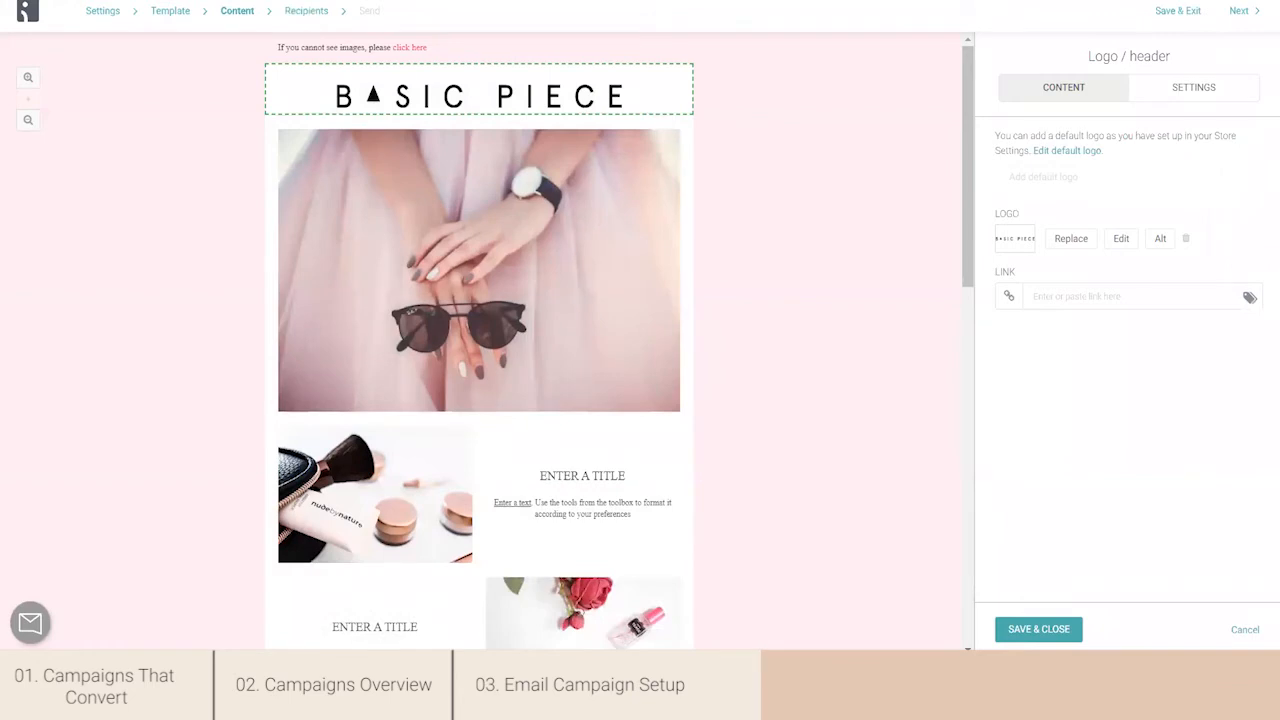
pyautogui.click(1065, 628)
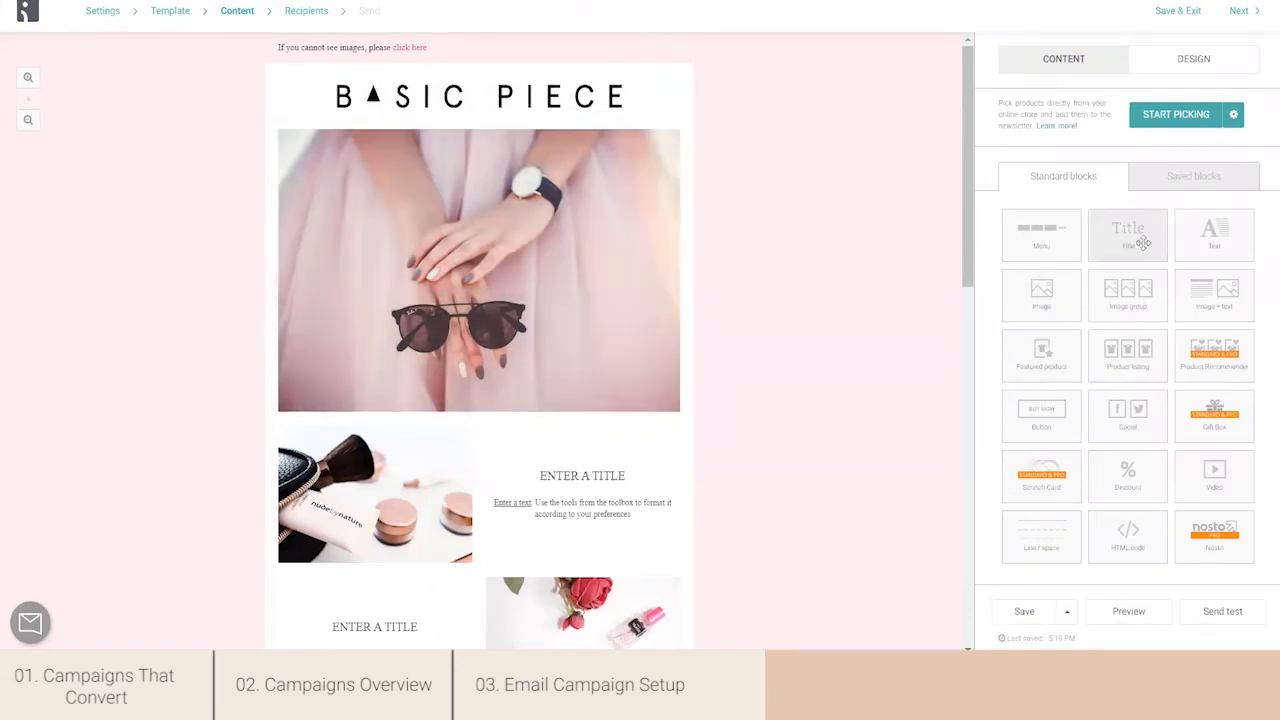
# - Add a title block beneath the logo and a text block directly under that title
pyautogui.moveTo(1143, 243); pyautogui.dragTo(575, 130)
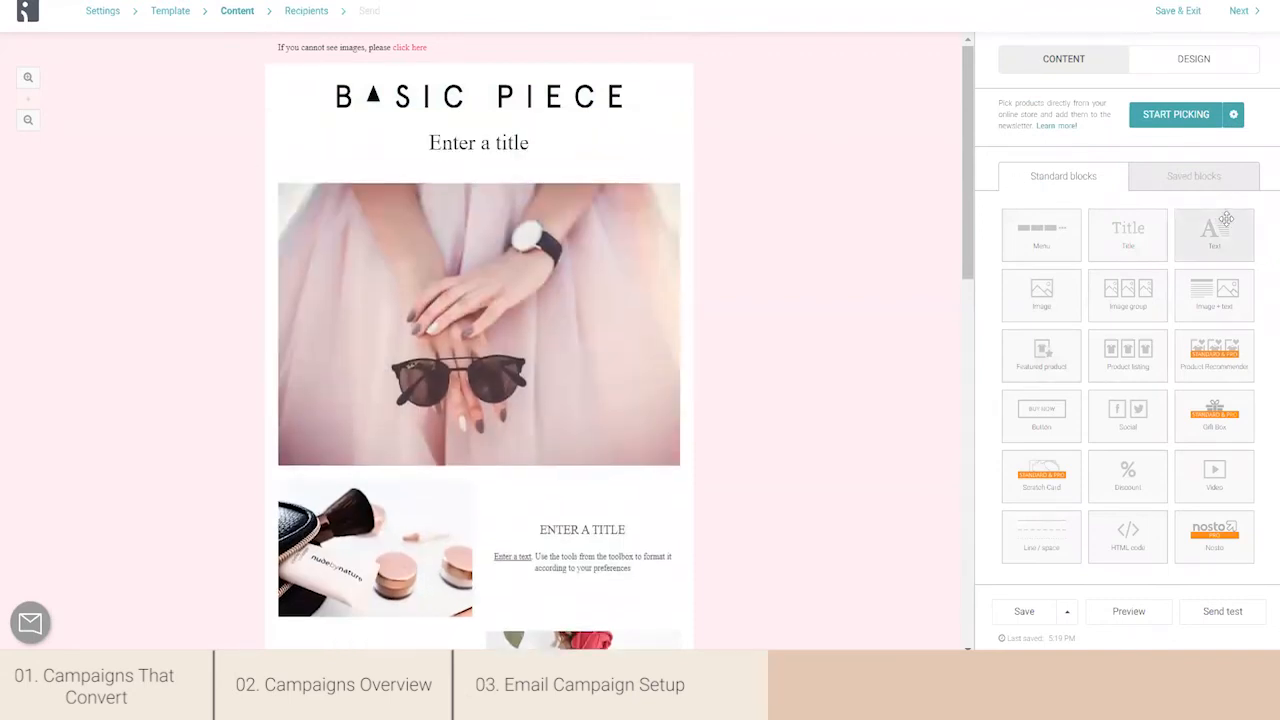
pyautogui.moveTo(1226, 230); pyautogui.dragTo(420, 191)
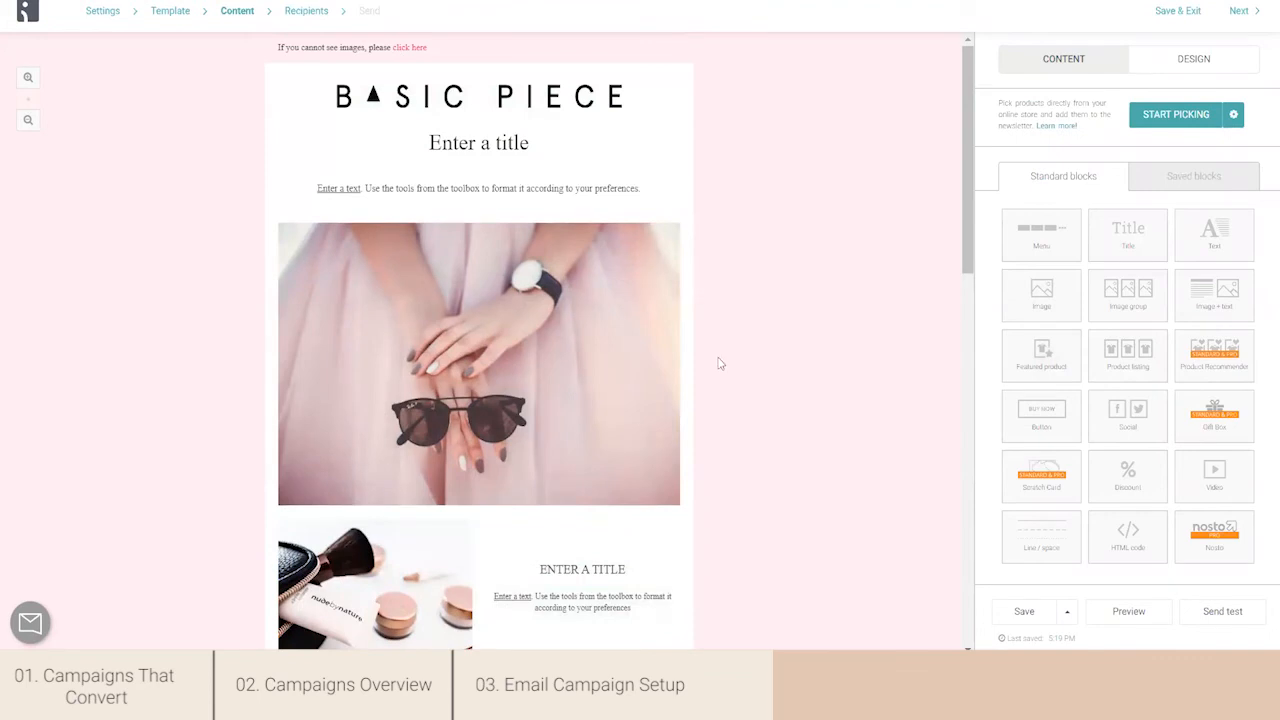
pyautogui.moveTo(503, 160)
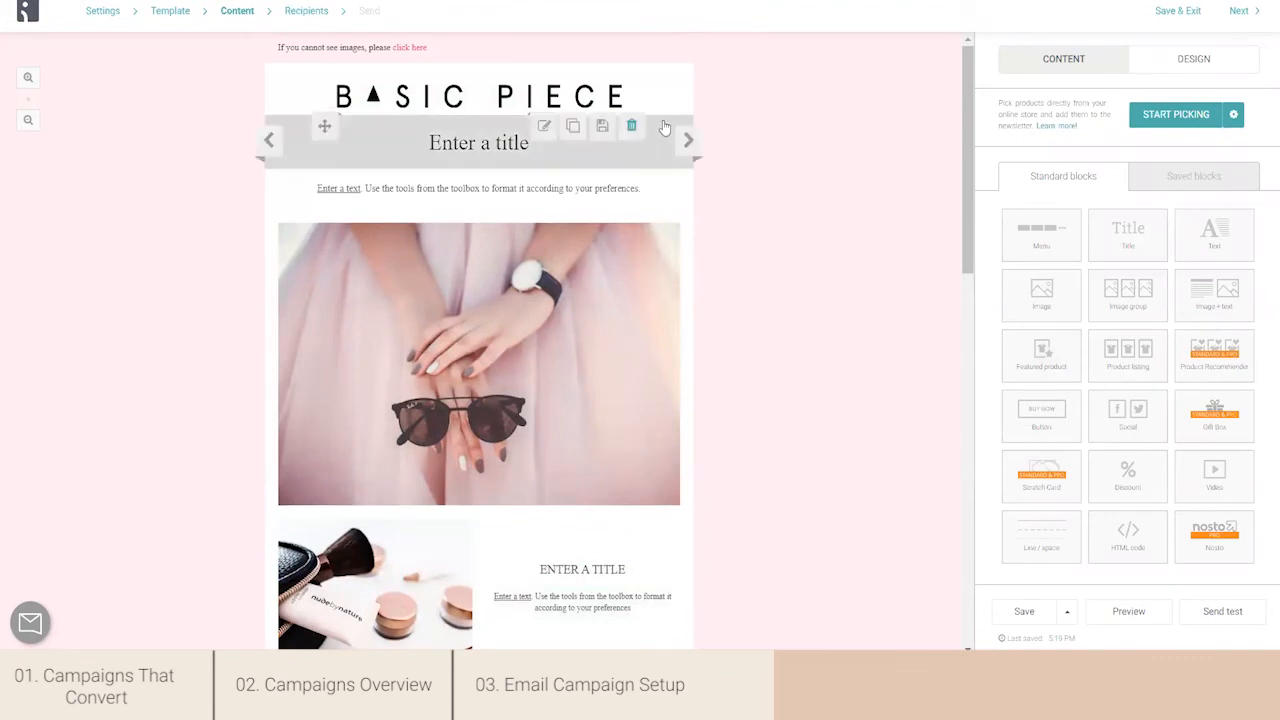
pyautogui.click(503, 160)
pyautogui.tripleClick(1061, 166)
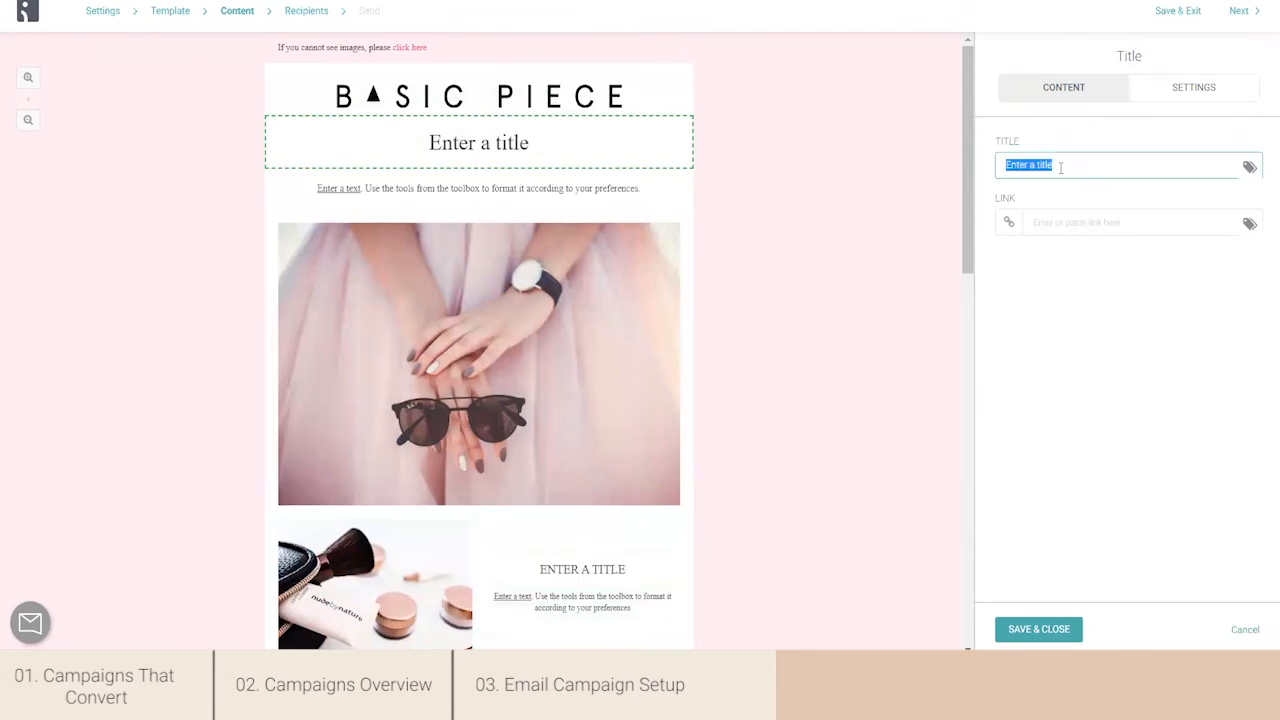
pyautogui.write('Welcome Spring!')
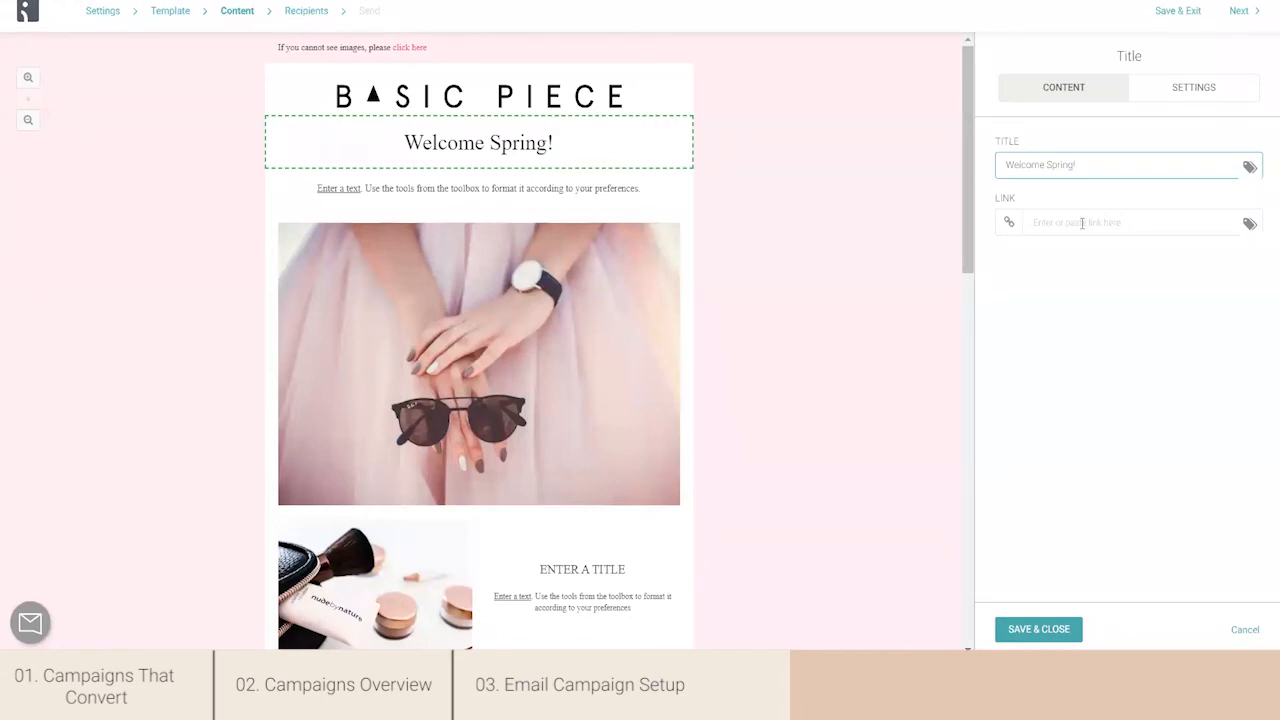
pyautogui.click(1081, 223)
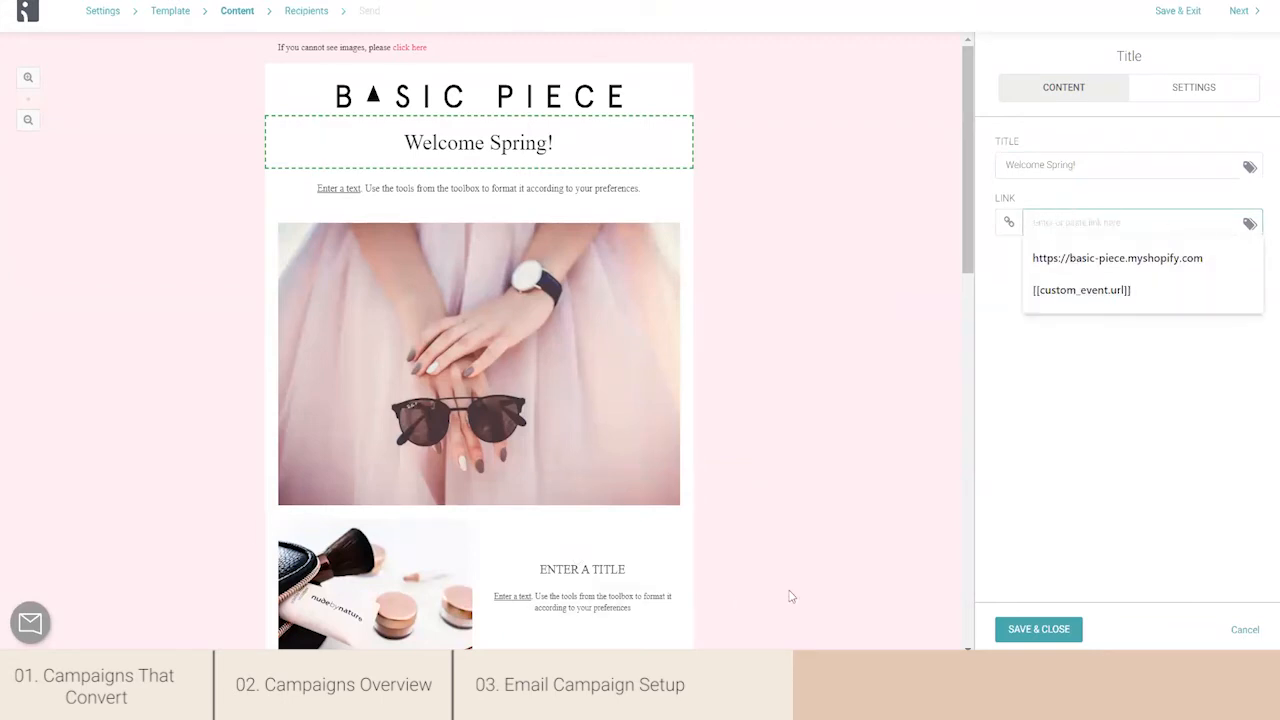
pyautogui.click(780, 670)
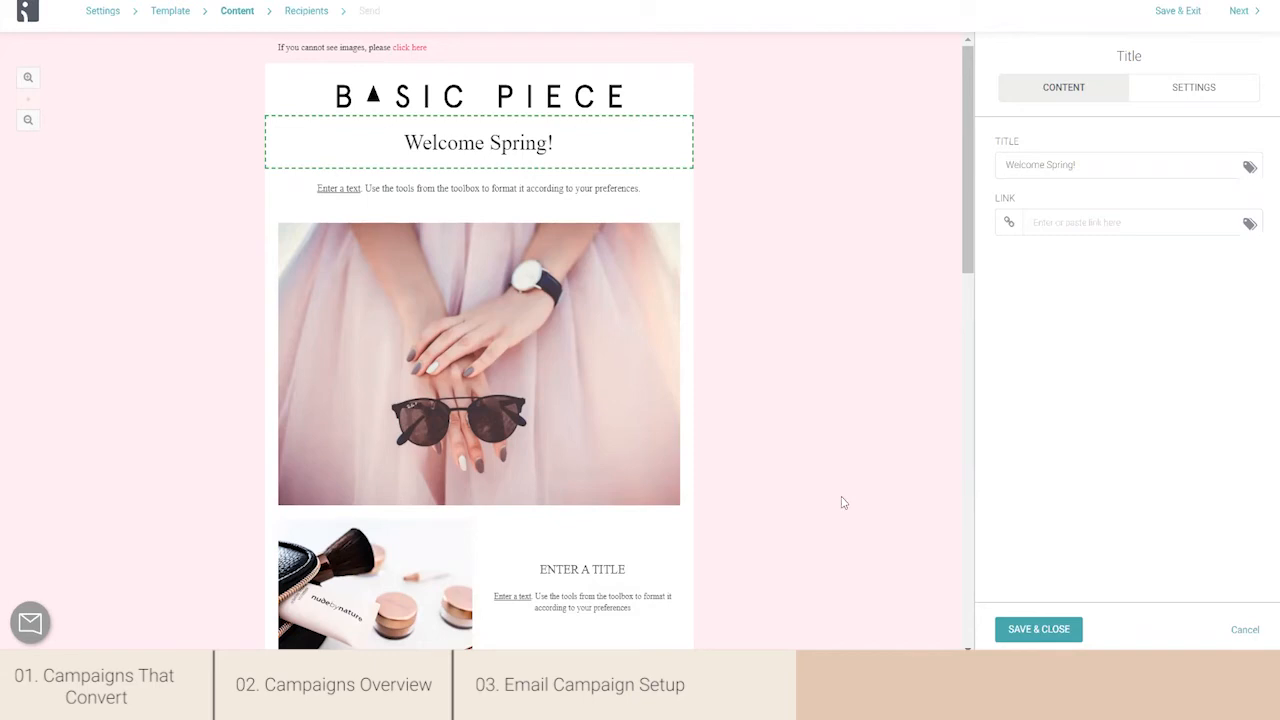
pyautogui.click(1055, 228)
pyautogui.write('https://basic-piece.com')
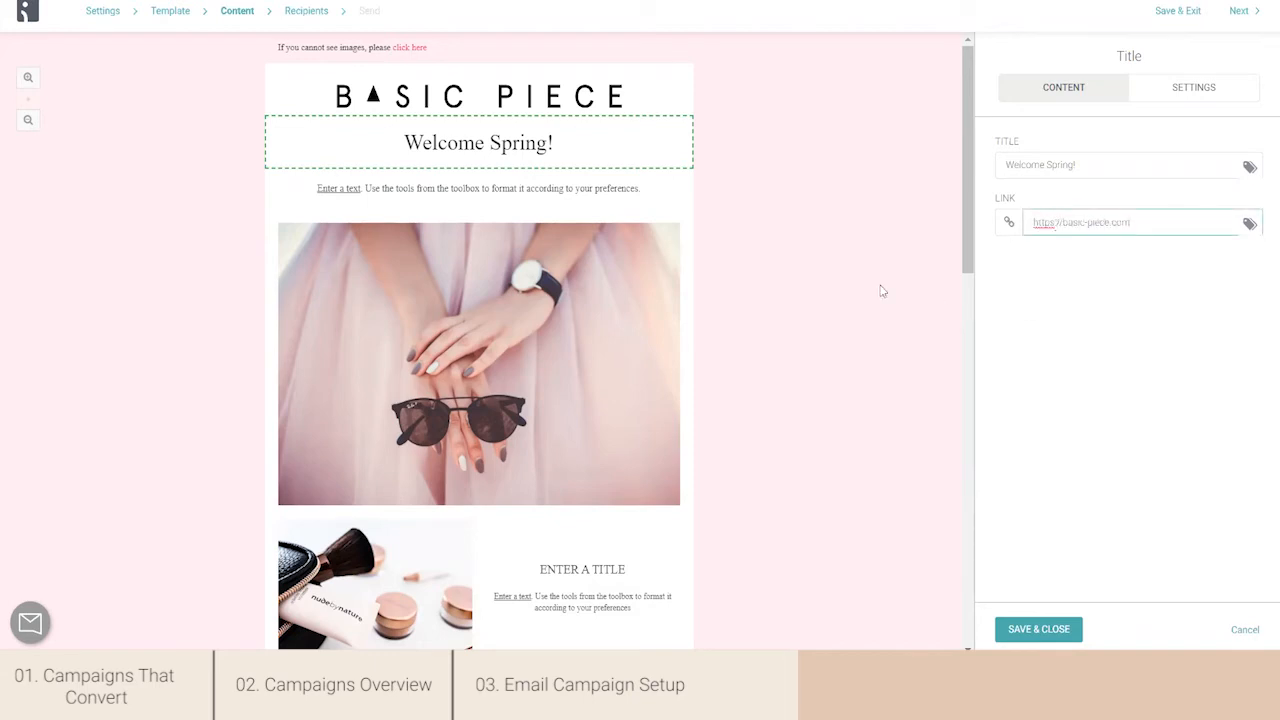
pyautogui.click(1008, 630)
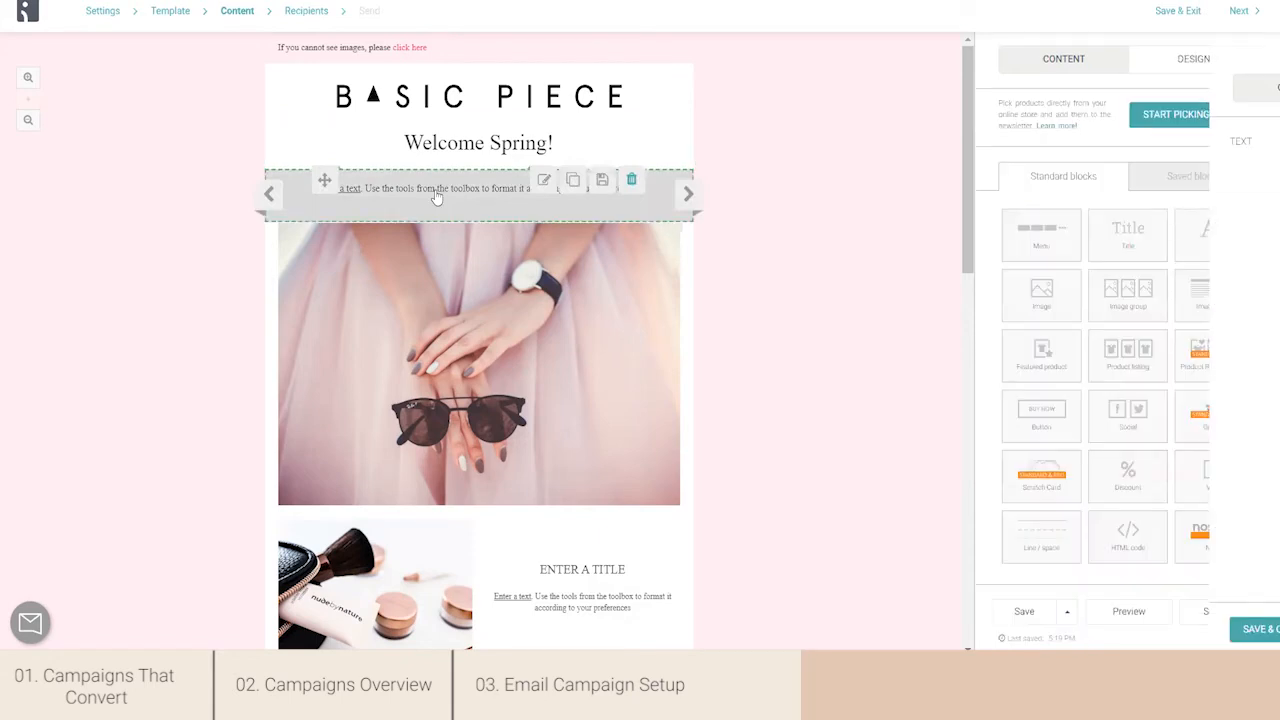
# - Replace the text block's placeholder with "Give yourself a gift - you deserve it." and "Use SPRING10 at the checkout" on separate lines
pyautogui.click(436, 197)
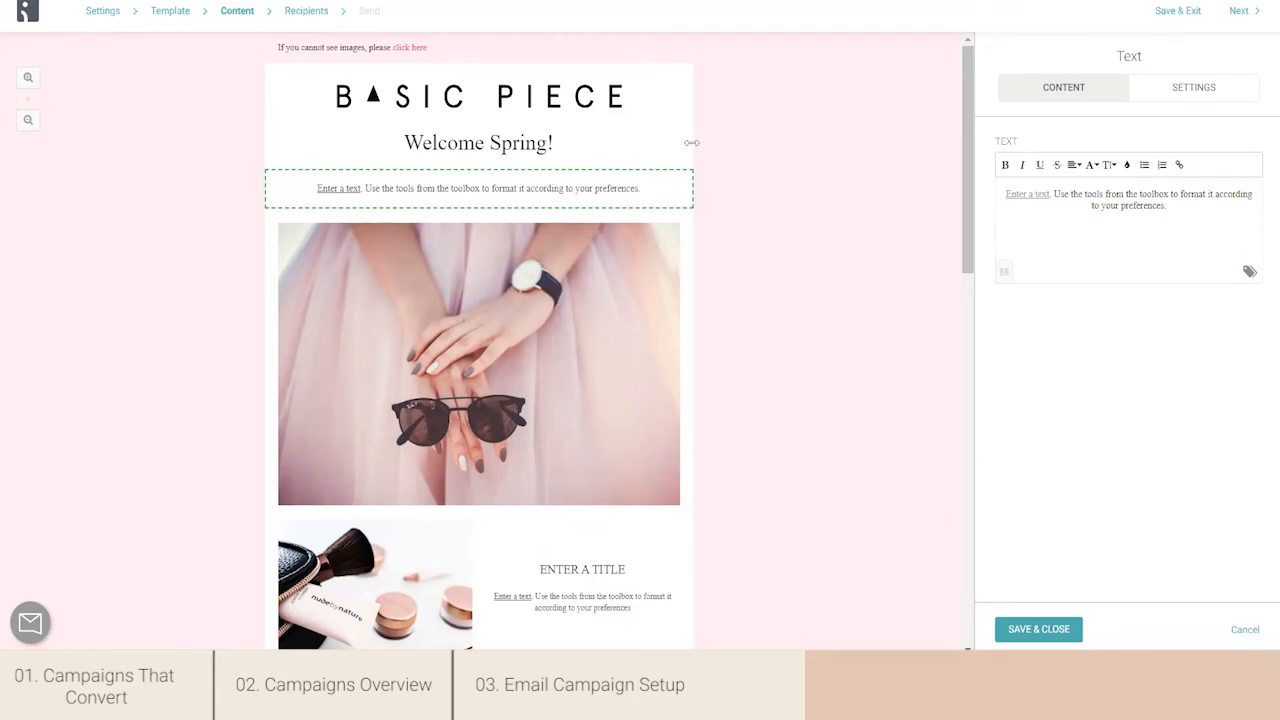
pyautogui.moveTo(1170, 206); pyautogui.dragTo(972, 177)
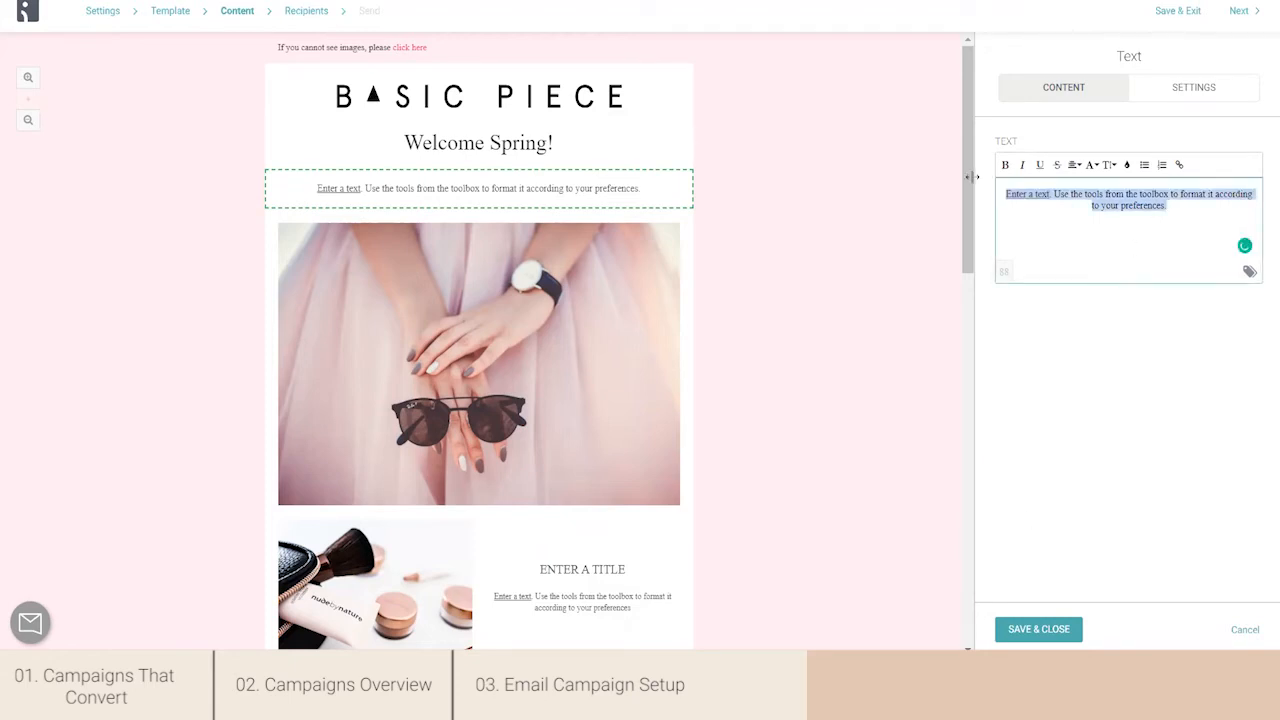
pyautogui.write('Give yourself a gift - you deserve it. Use SPRING10 at the checkout')
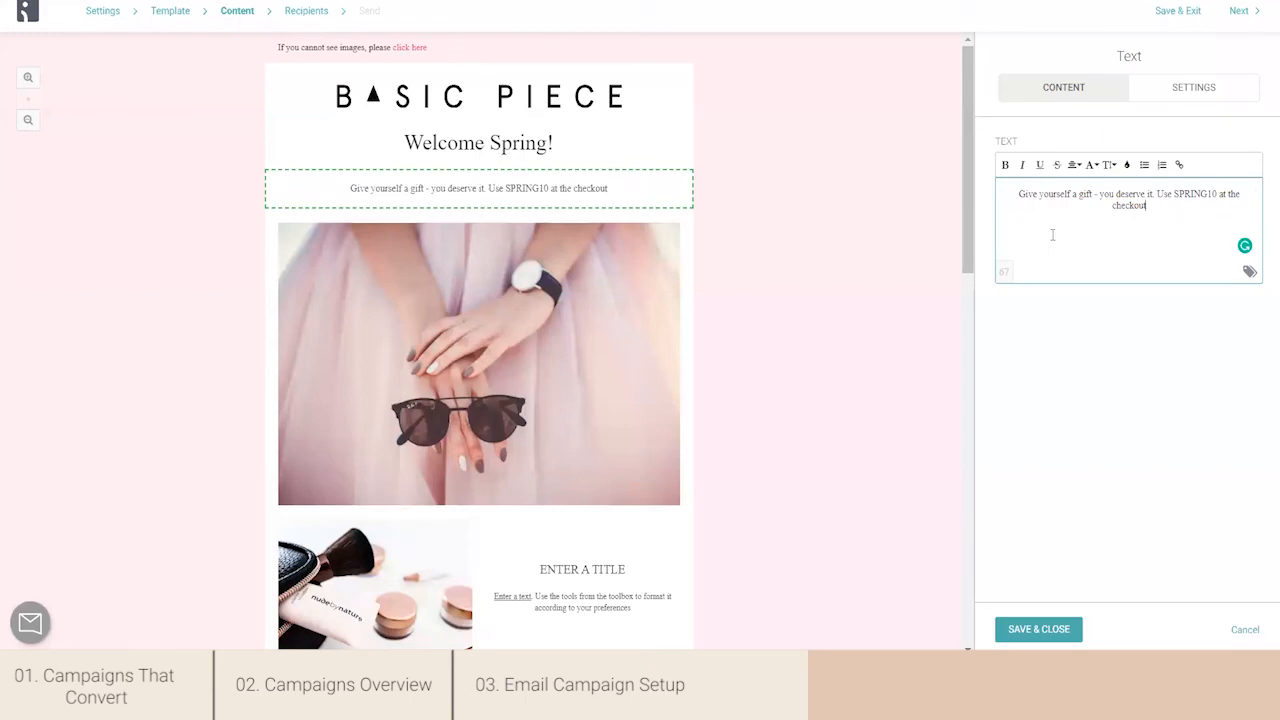
pyautogui.click(1160, 193)
pyautogui.press('Return')
# - Set the font size of both lines in the text block to 18
pyautogui.moveTo(1196, 224); pyautogui.dragTo(1141, 168)
pyautogui.click(1114, 168)
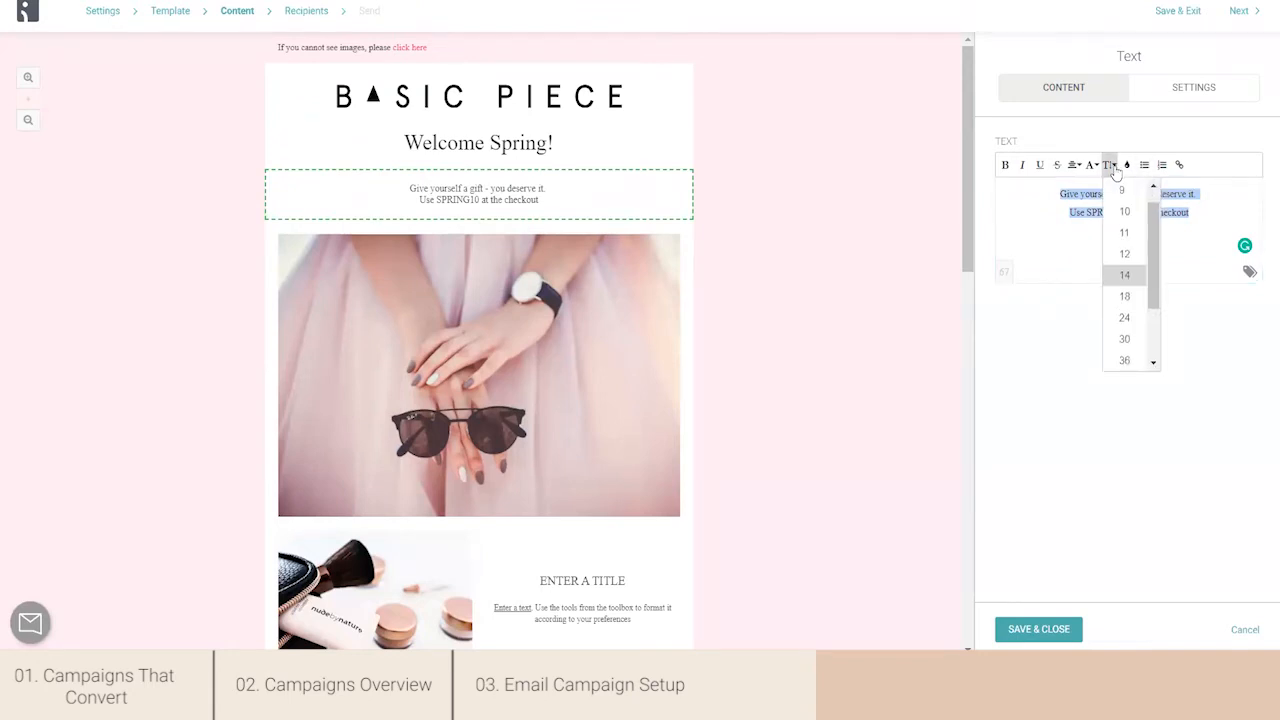
pyautogui.click(1127, 298)
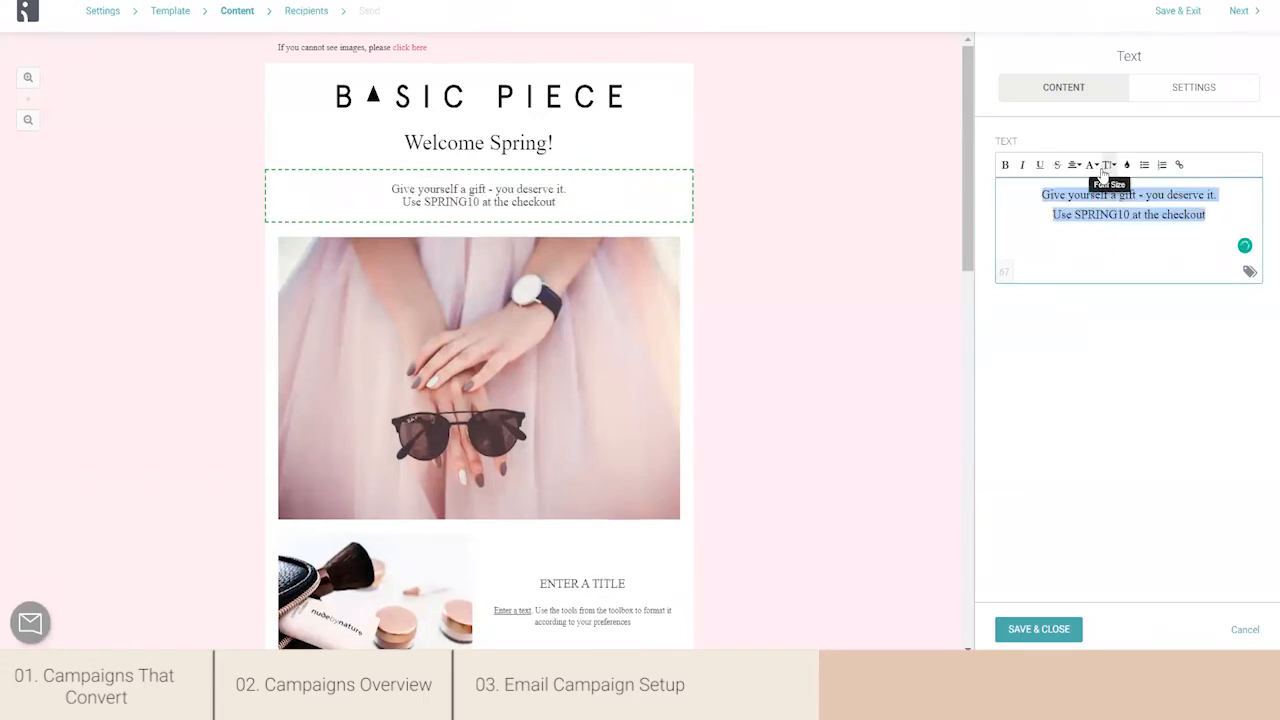
pyautogui.click(1074, 375)
# - Review the text style options in the text block's settings, such as colour, font family and alignment
pyautogui.click(1169, 91)
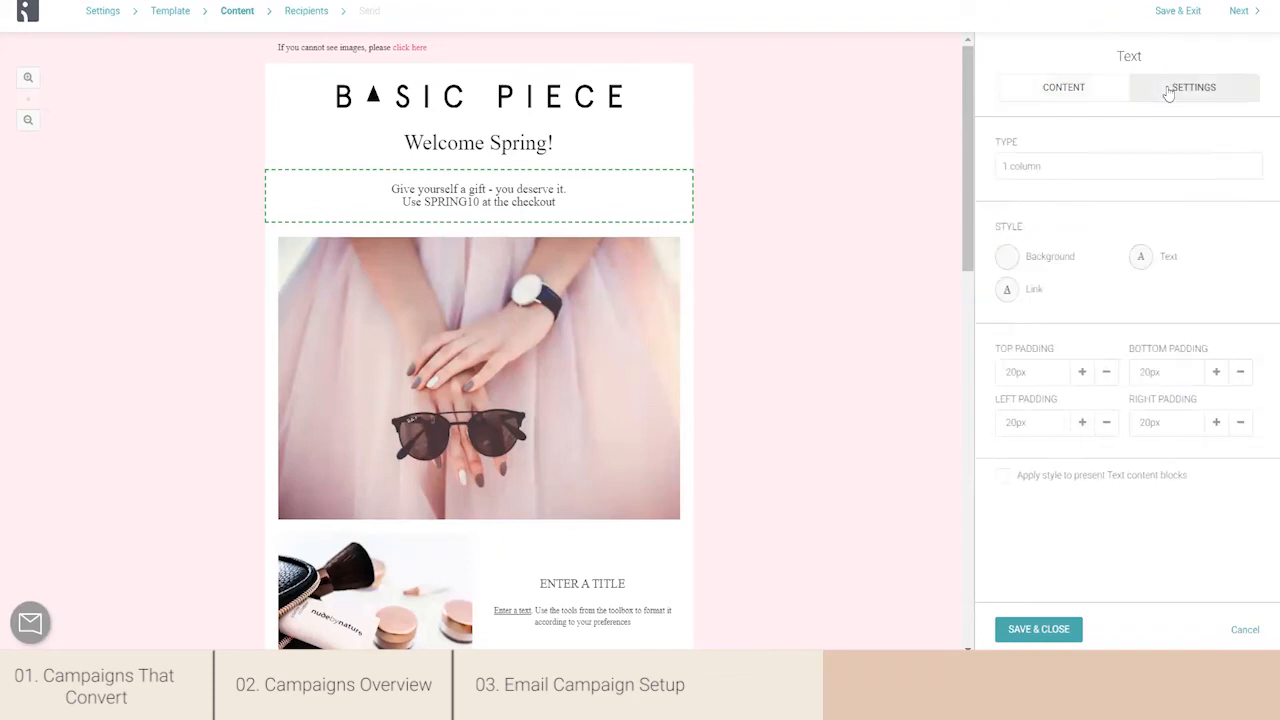
pyautogui.click(1143, 261)
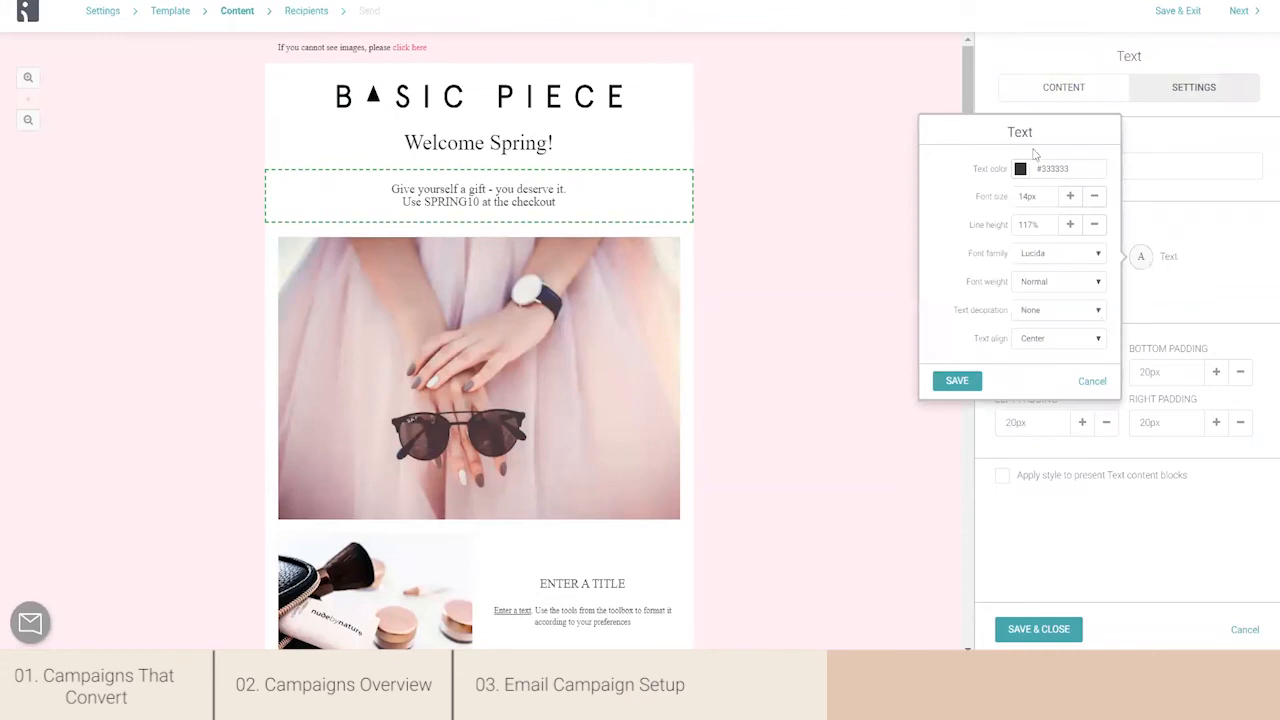
pyautogui.moveTo(435, 185)
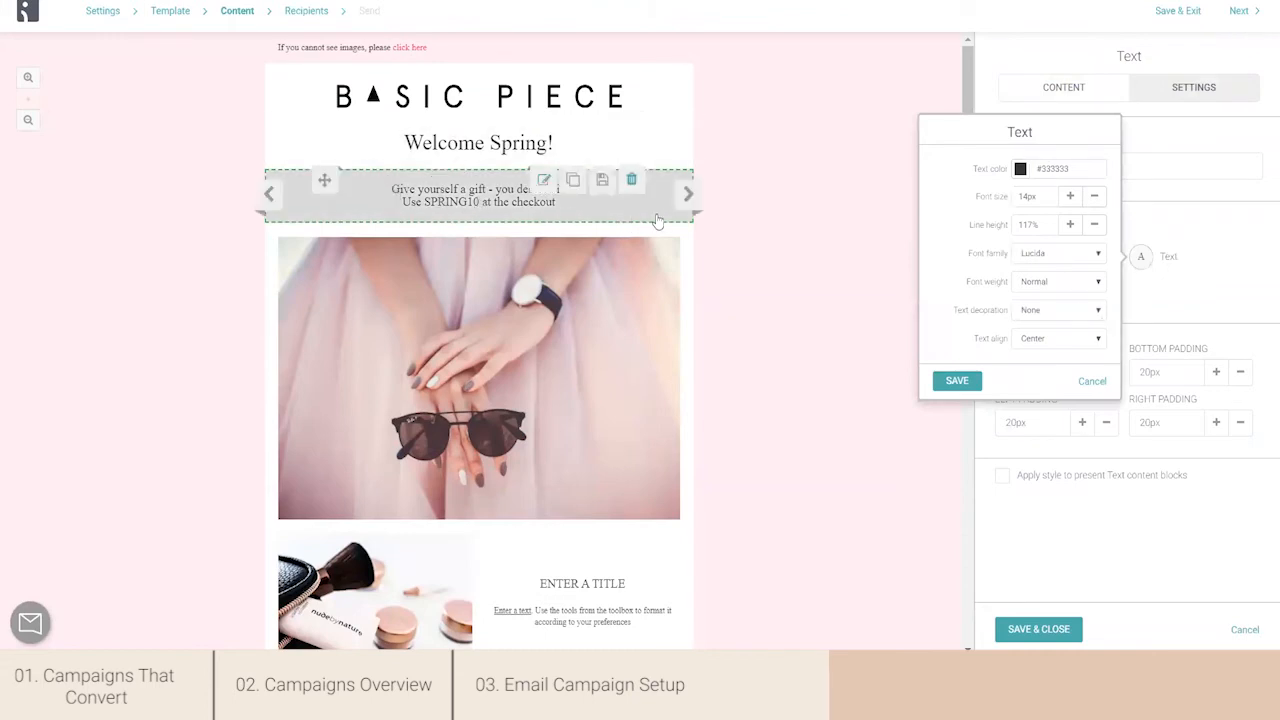
pyautogui.click(1264, 266)
# - Give the text block a custom pale pink background, about #f2dcdc, and save and close the block
pyautogui.moveTo(1060, 257); pyautogui.dragTo(1053, 257)
pyautogui.click(1007, 257)
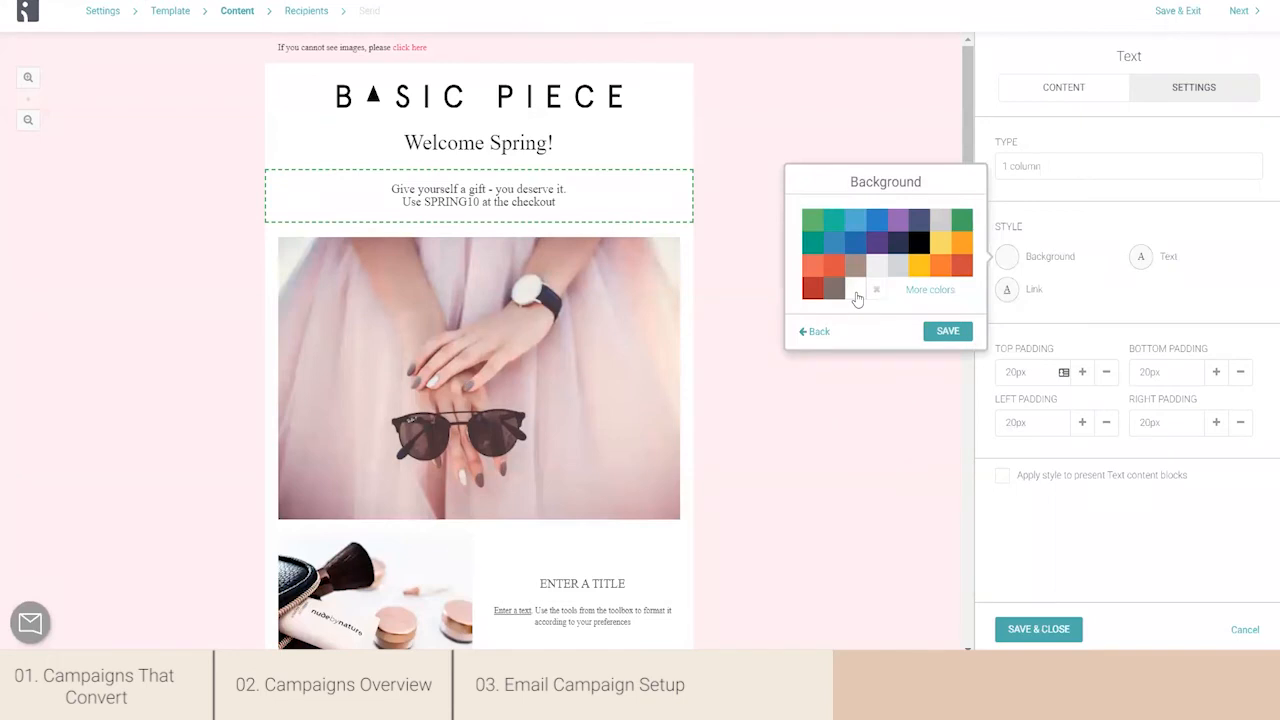
pyautogui.click(927, 291)
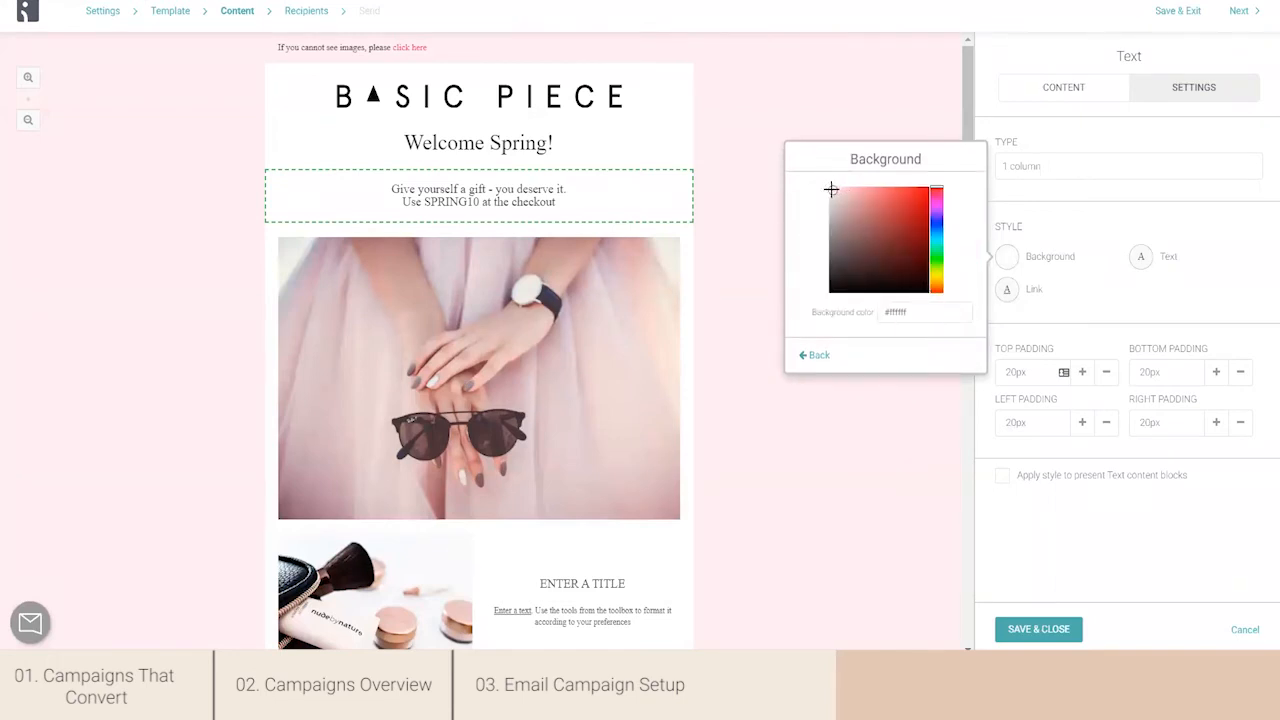
pyautogui.moveTo(831, 190); pyautogui.dragTo(836, 191)
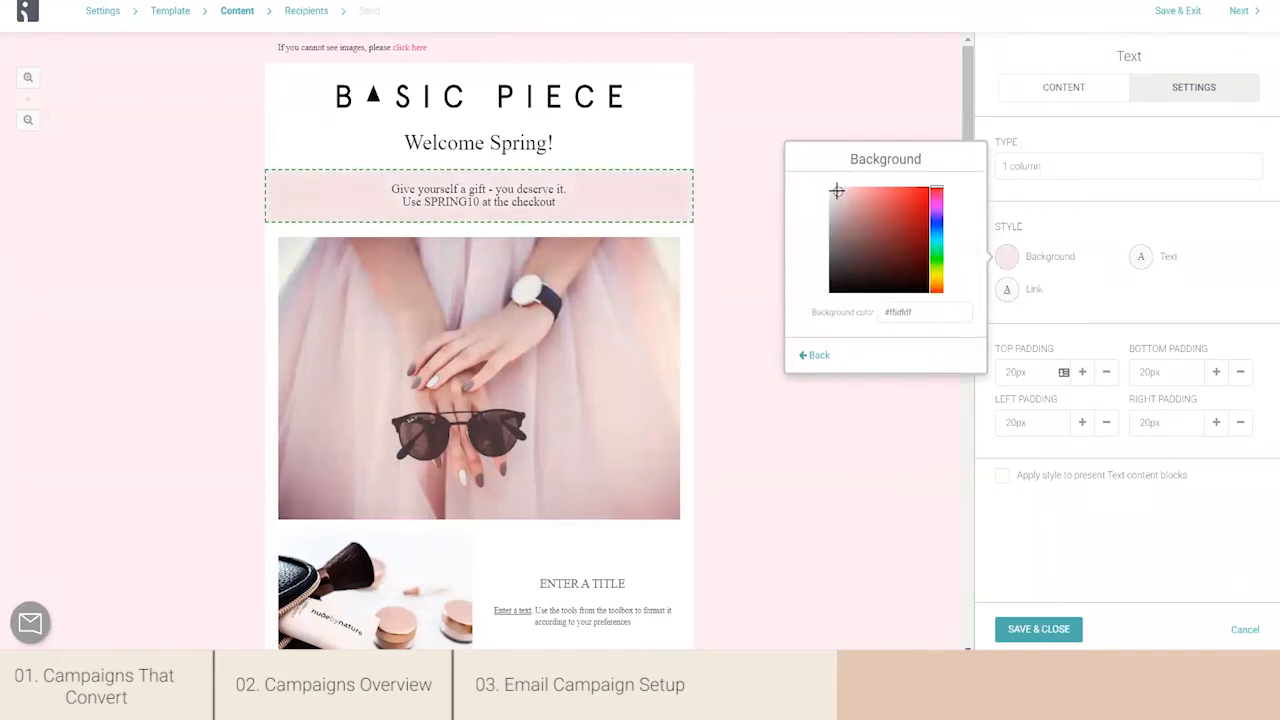
pyautogui.click(815, 356)
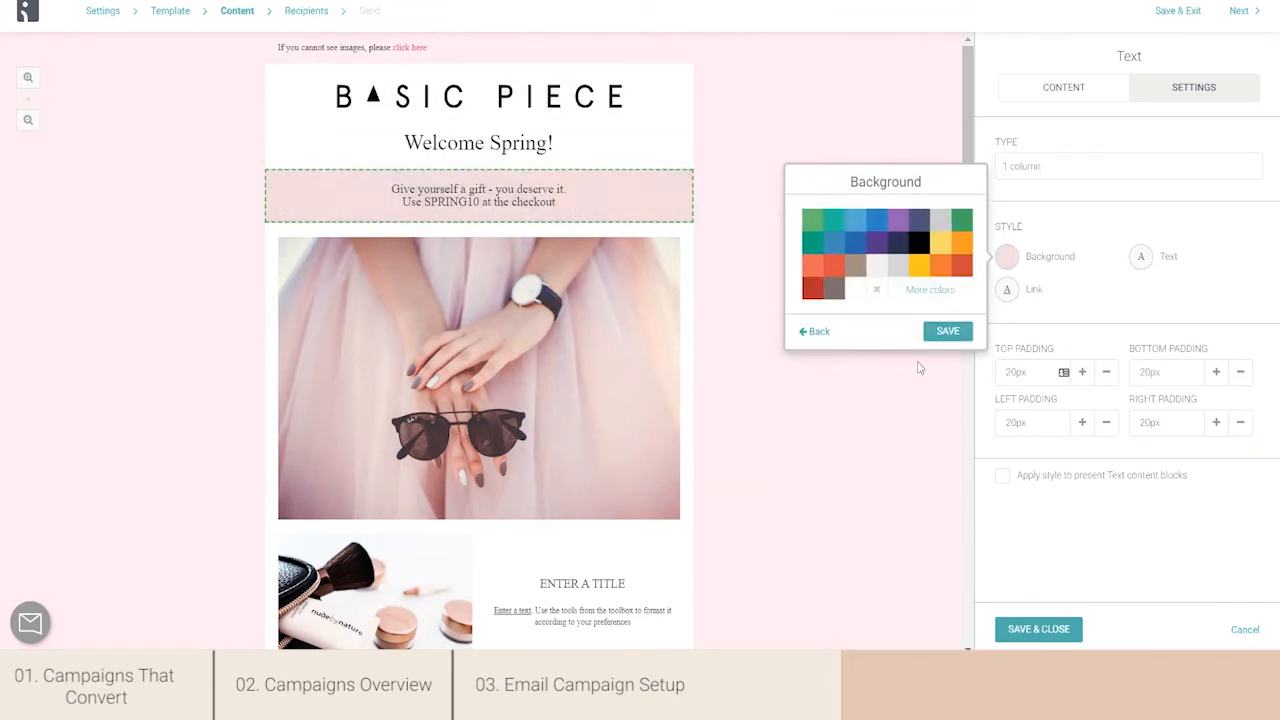
pyautogui.click(948, 334)
pyautogui.click(1090, 316)
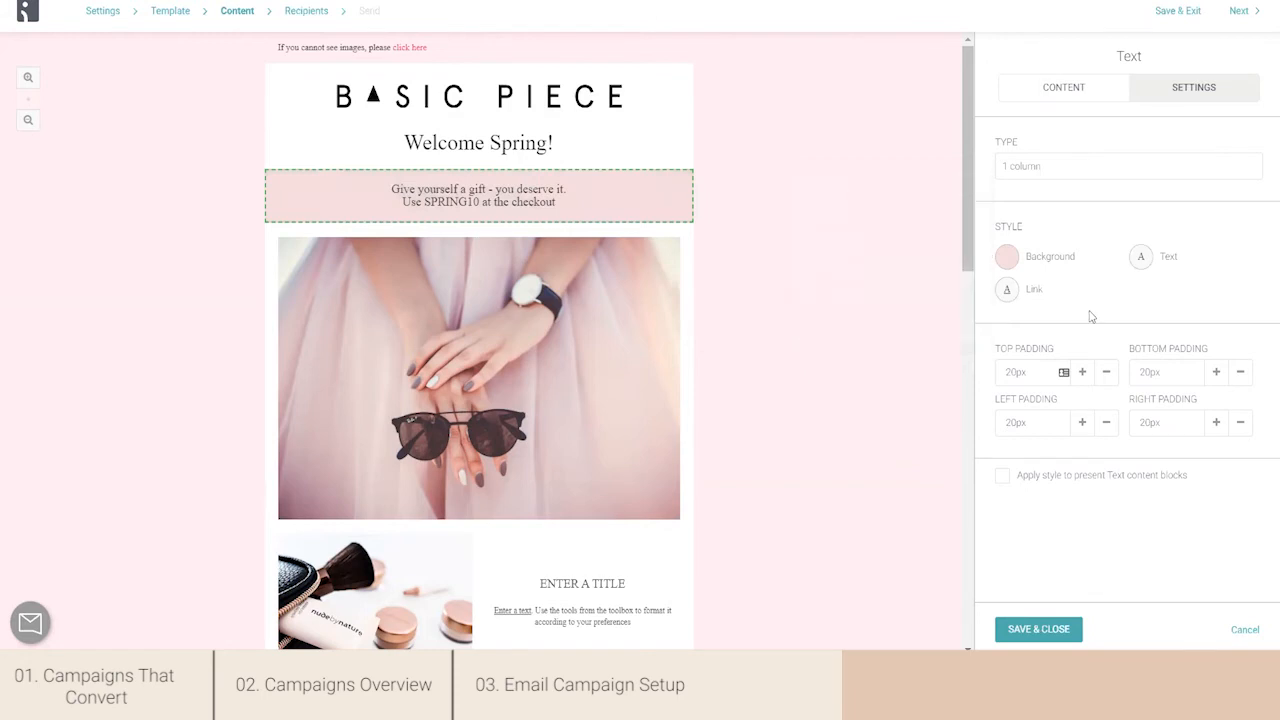
pyautogui.click(1022, 634)
# - Replace the large image beneath the text block with brick&mortar_4.jpg from the image library
pyautogui.moveTo(964, 203); pyautogui.dragTo(964, 248)
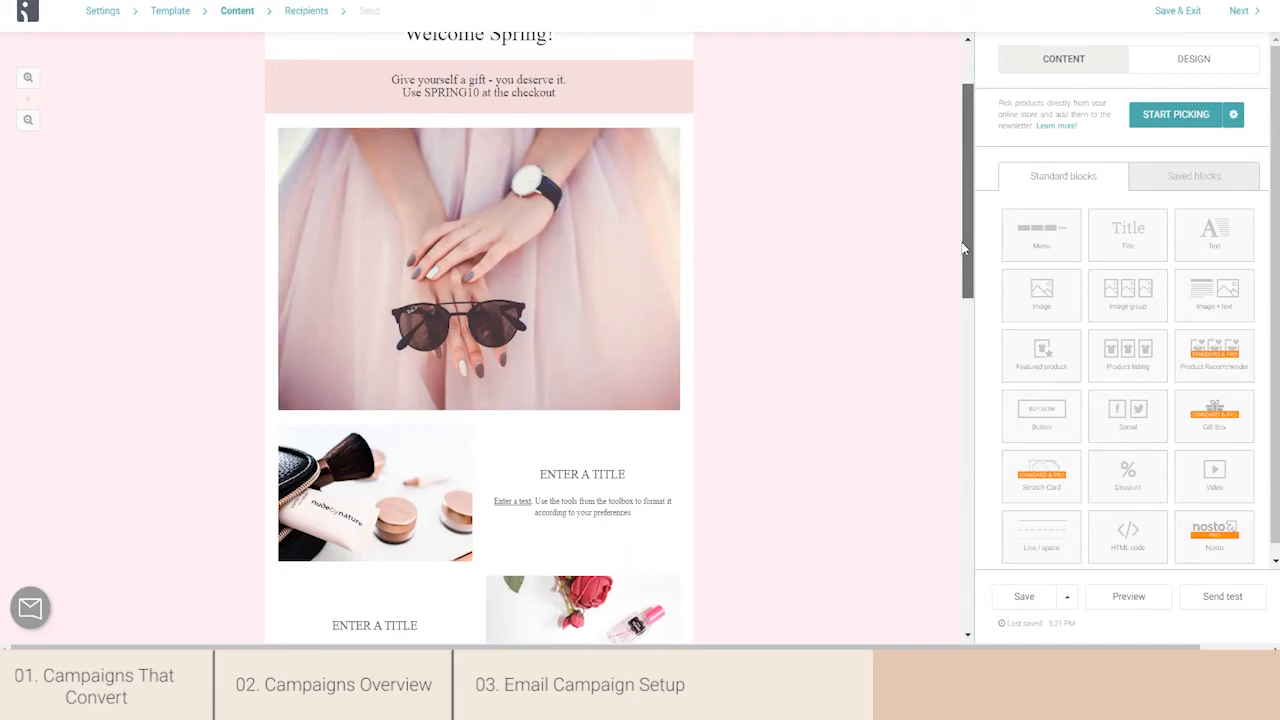
pyautogui.scroll(2, 963, 248)
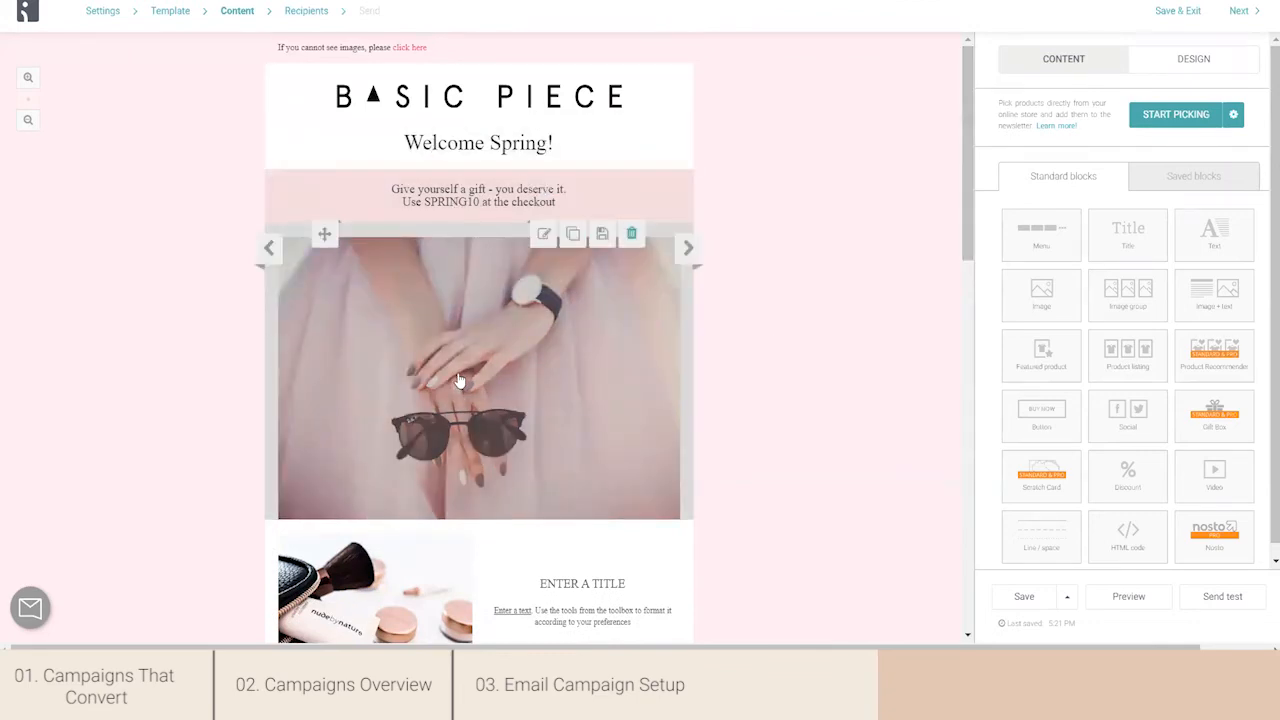
pyautogui.click(459, 381)
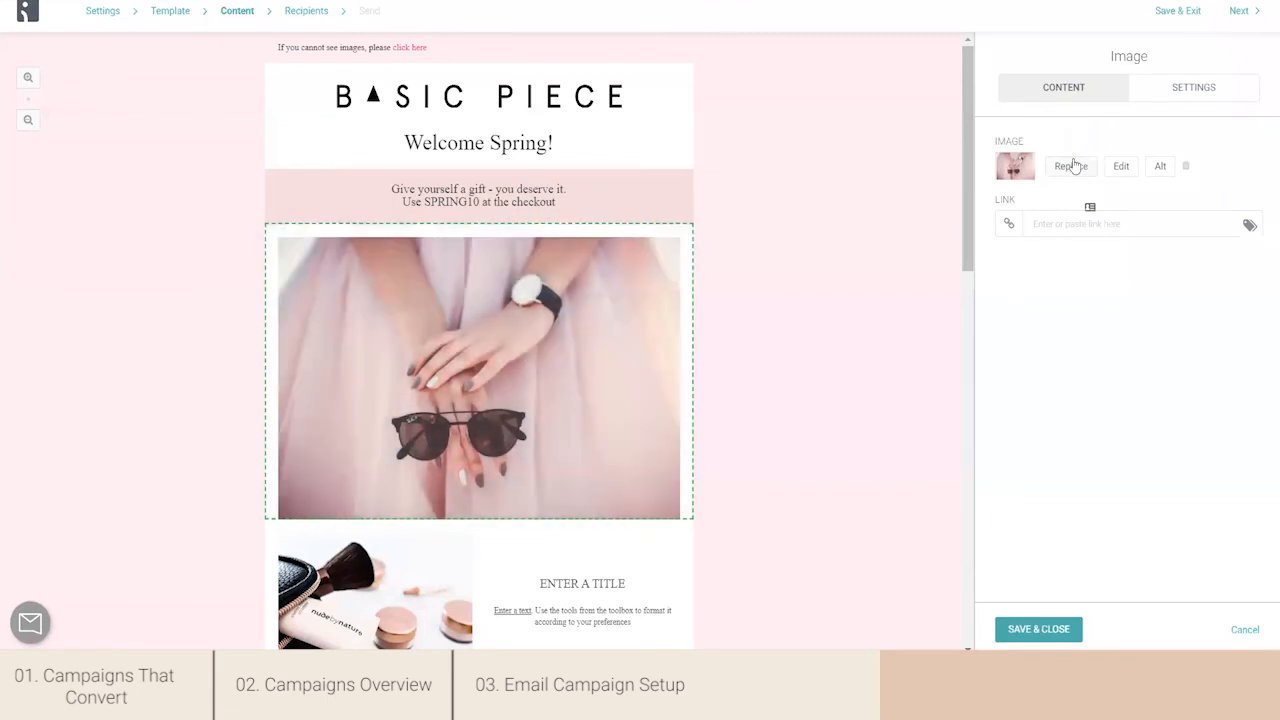
pyautogui.click(1071, 166)
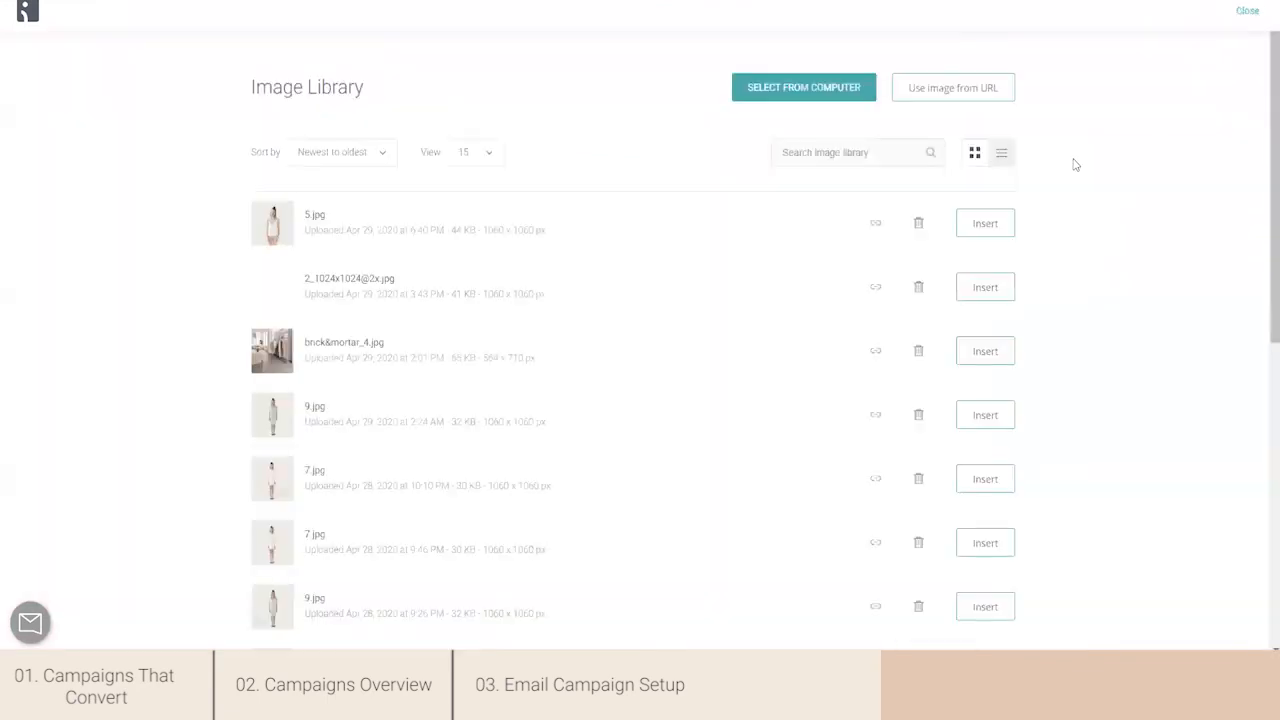
pyautogui.click(996, 299)
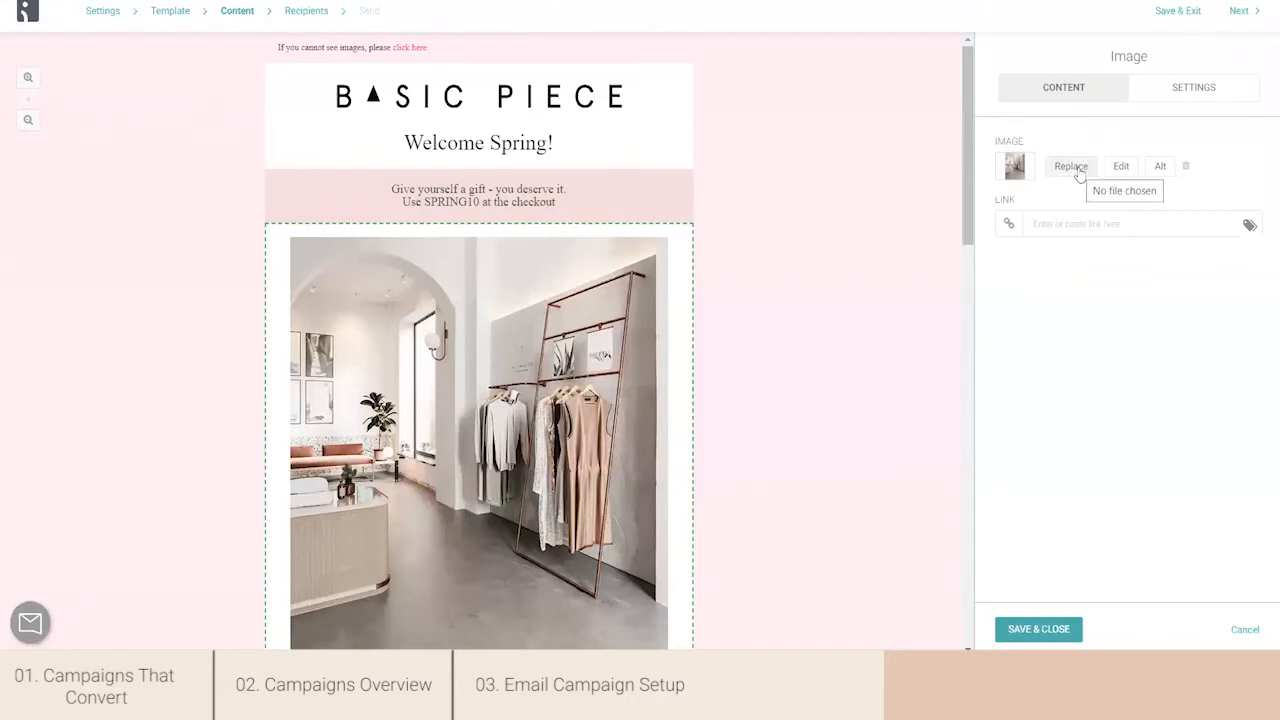
# - Crop the store image to a 3:2 ratio and save the edited image
pyautogui.click(1114, 168)
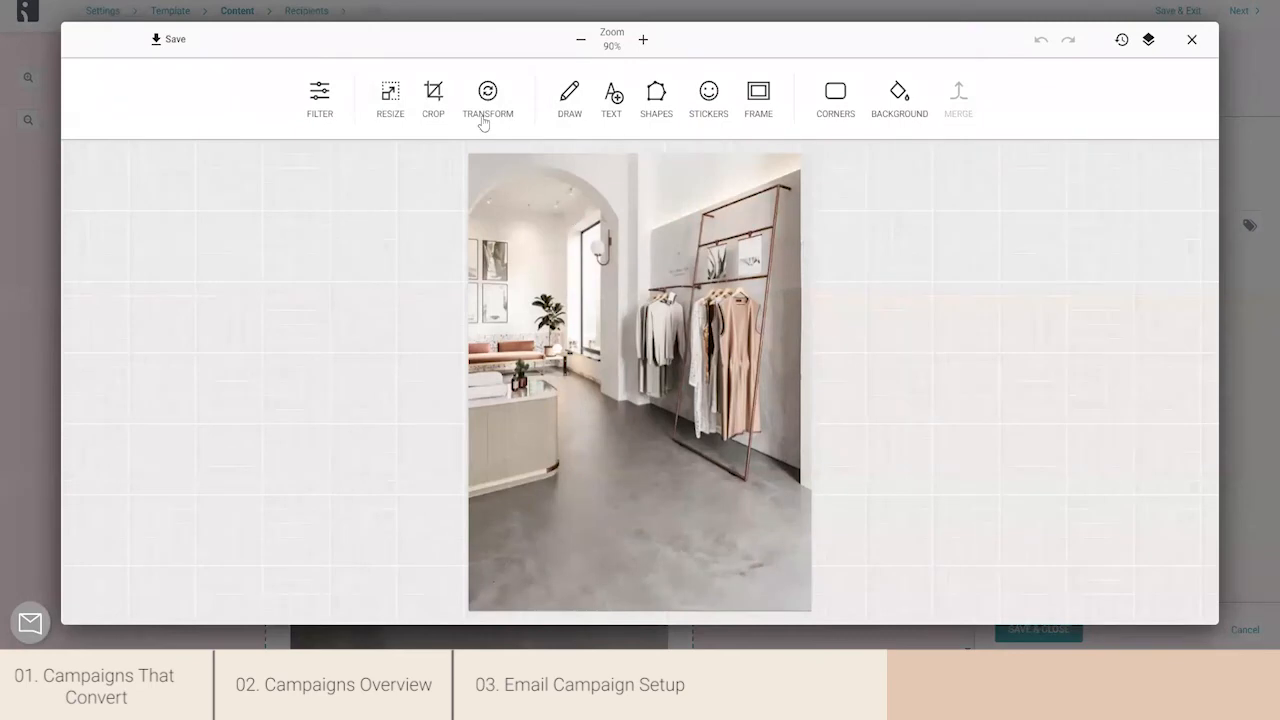
pyautogui.click(436, 112)
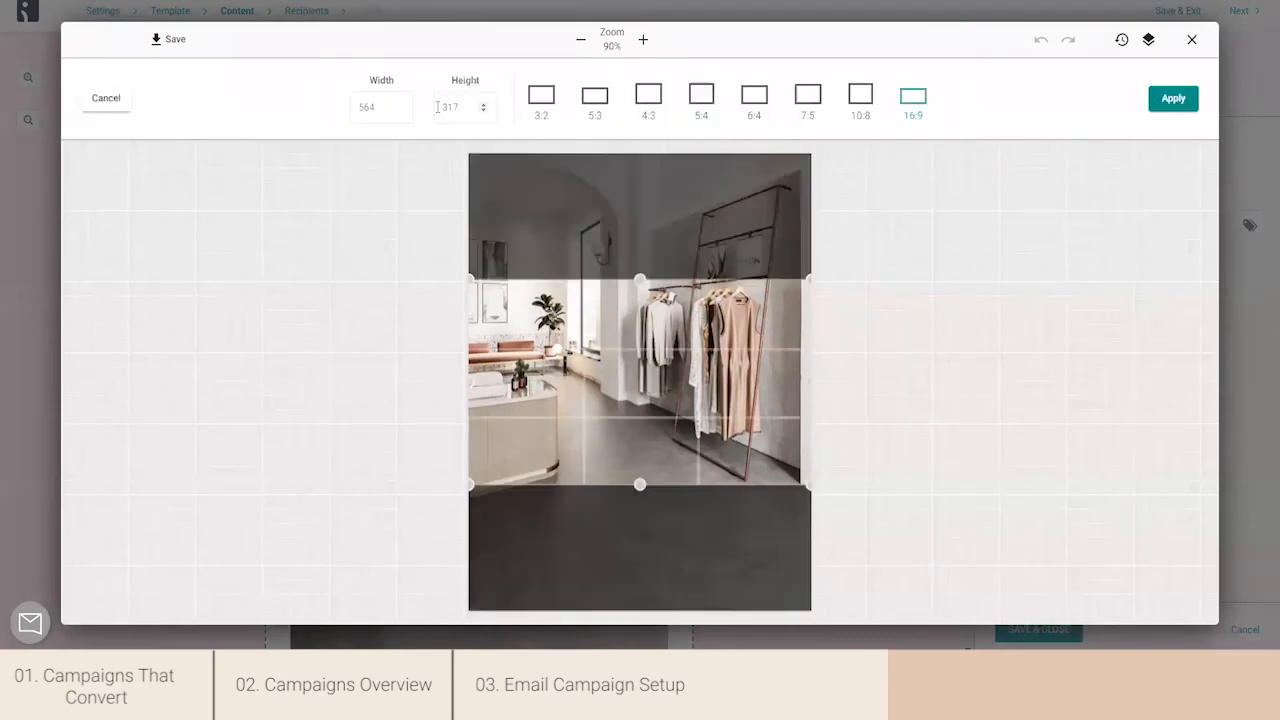
pyautogui.click(534, 112)
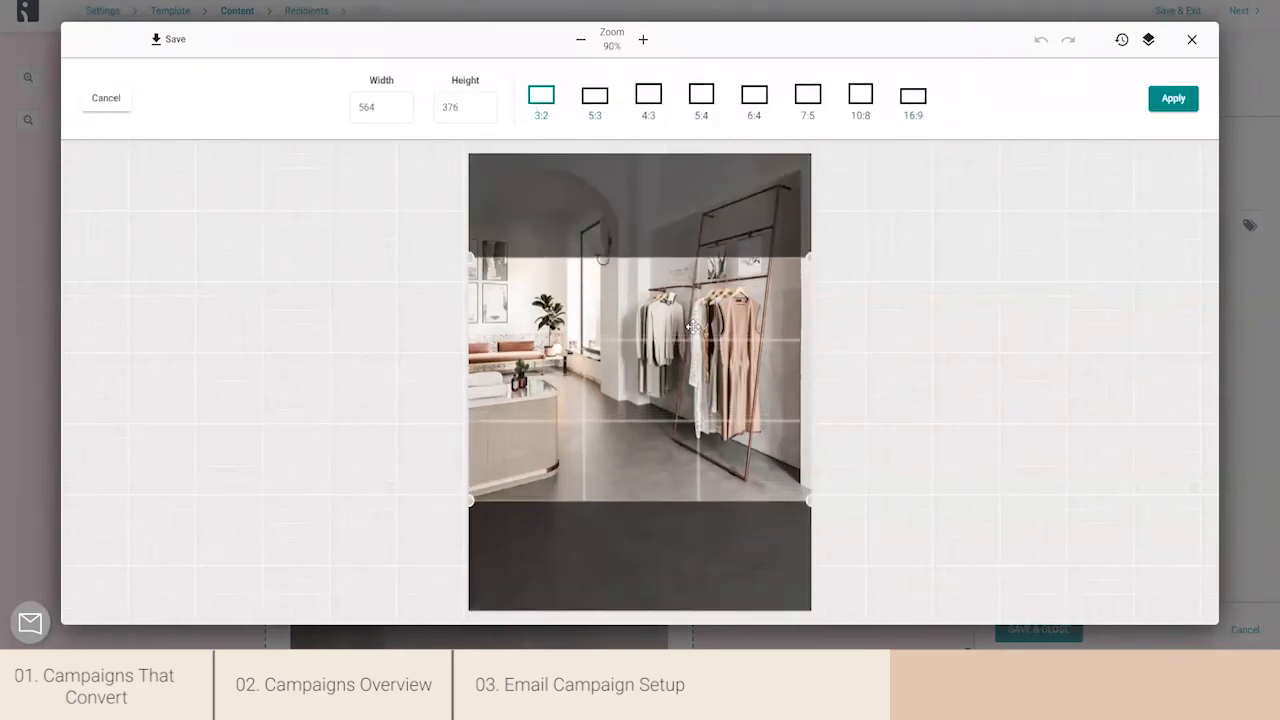
pyautogui.click(1172, 100)
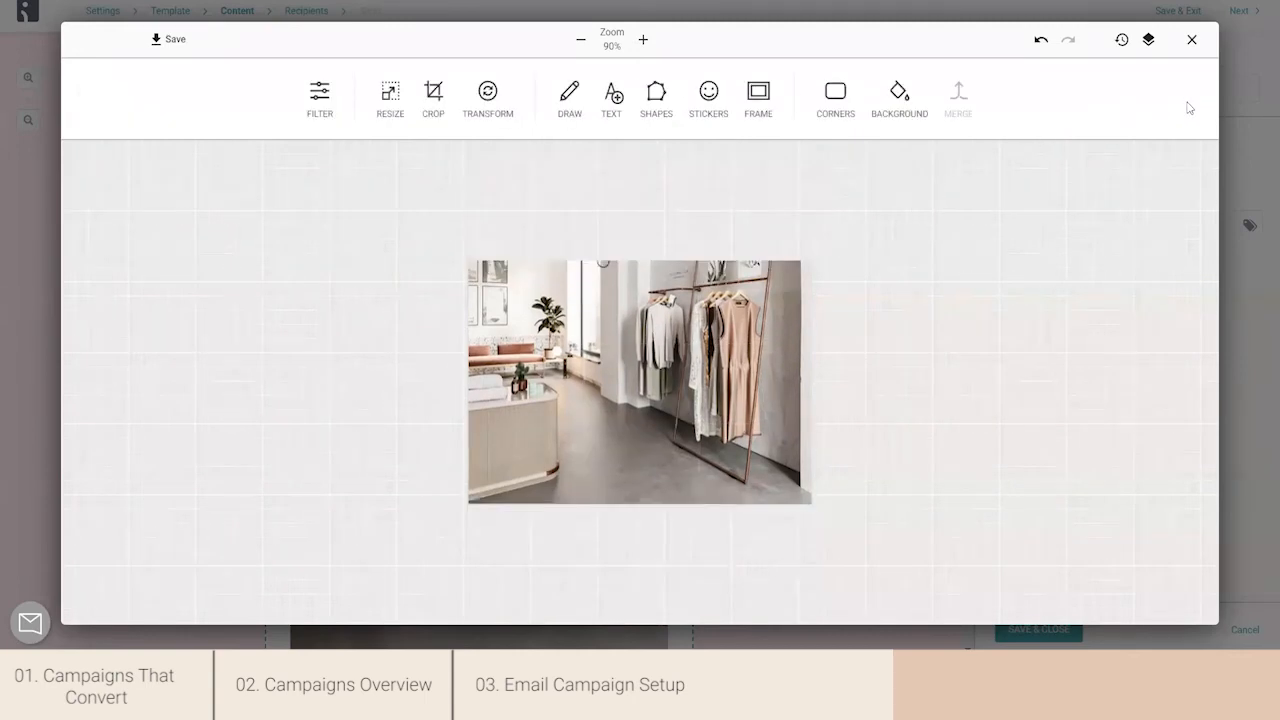
pyautogui.click(167, 48)
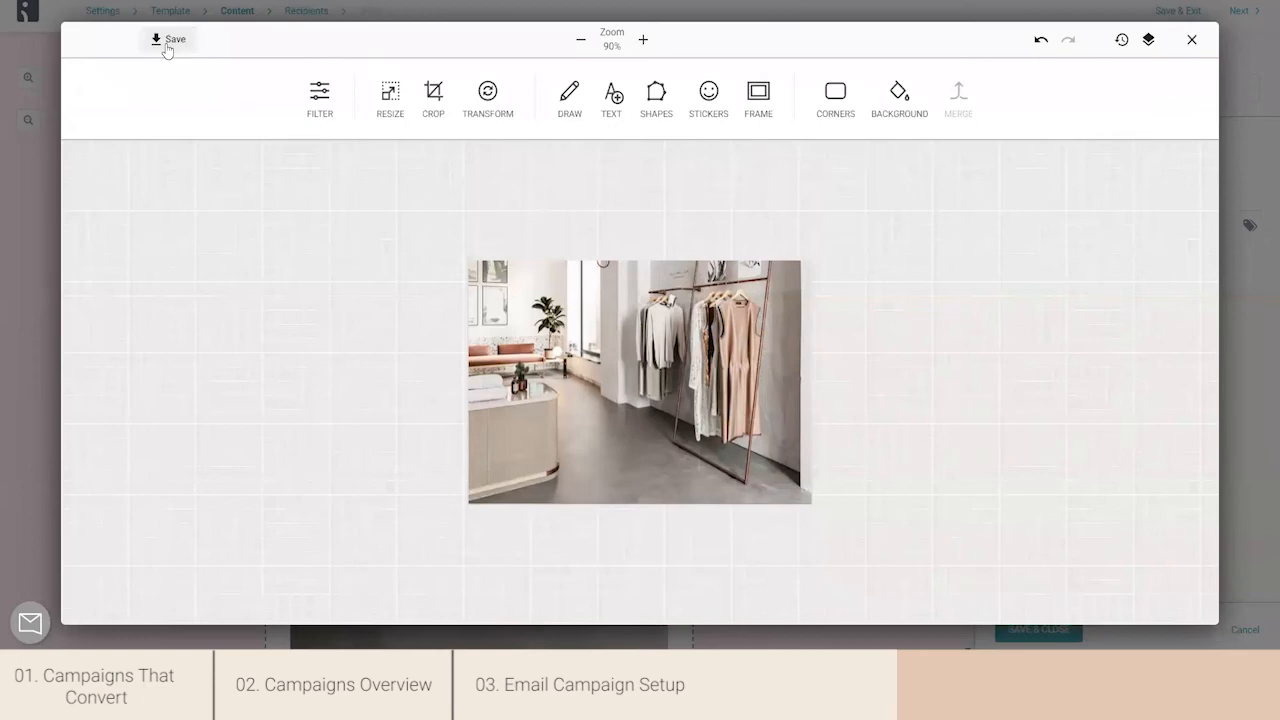
pyautogui.click(168, 44)
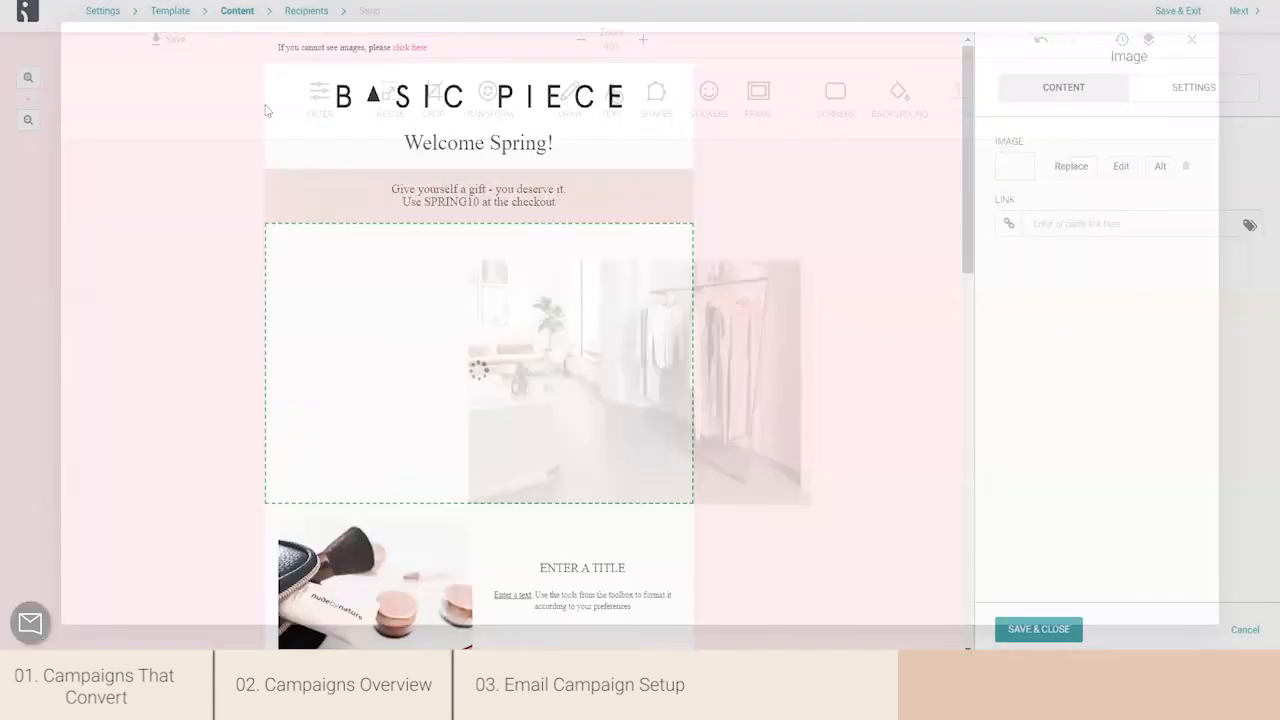
# - Set the store image's type to Full width in the image block's settings
pyautogui.scroll(-1, 965, 140)
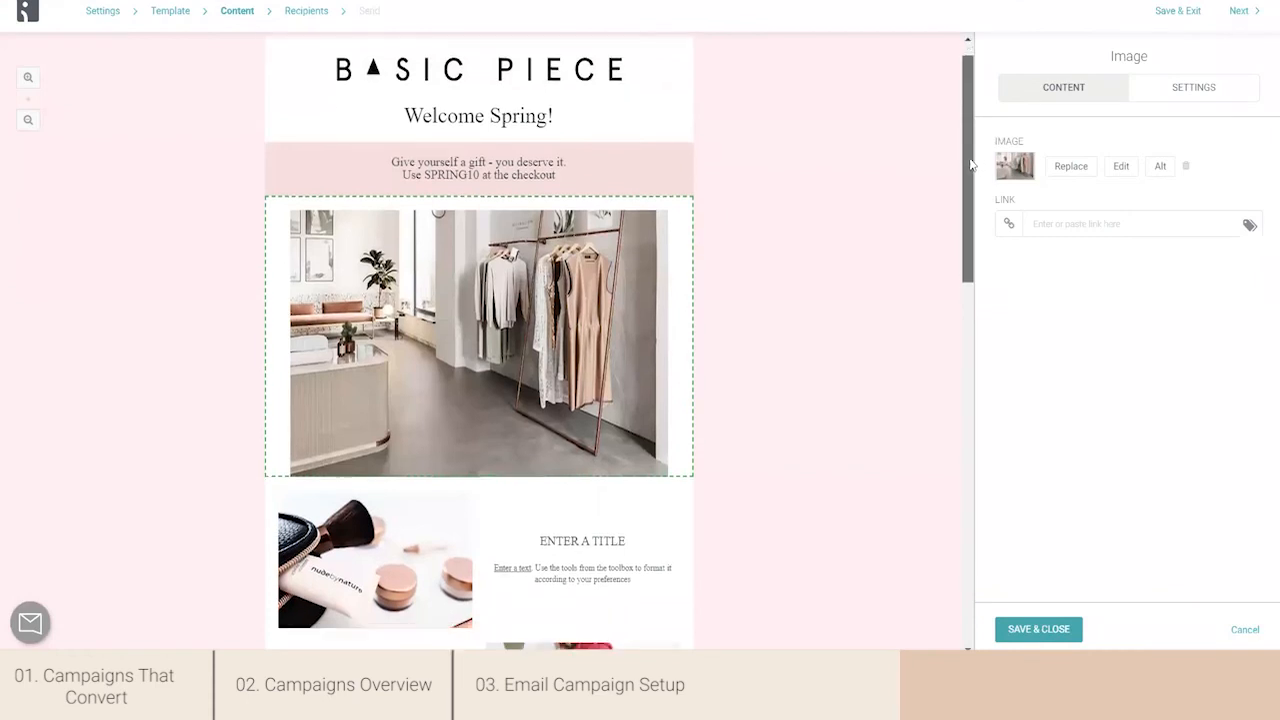
pyautogui.click(1190, 87)
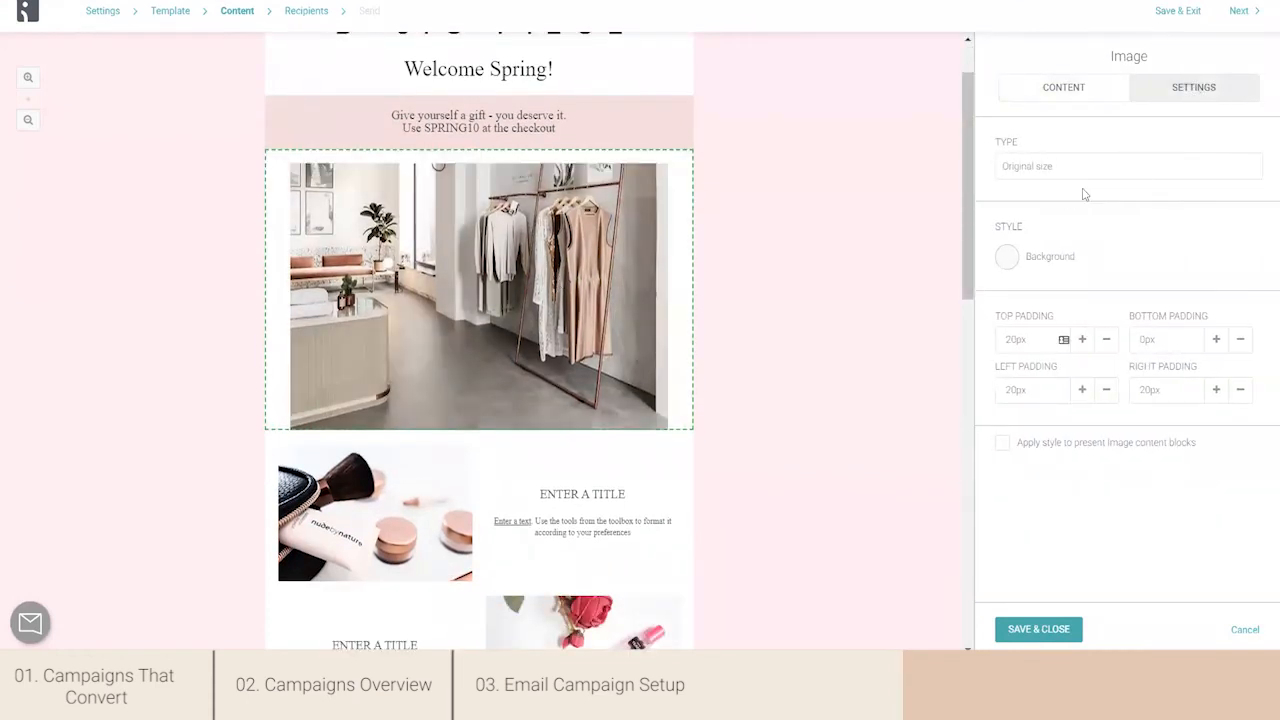
pyautogui.click(1058, 172)
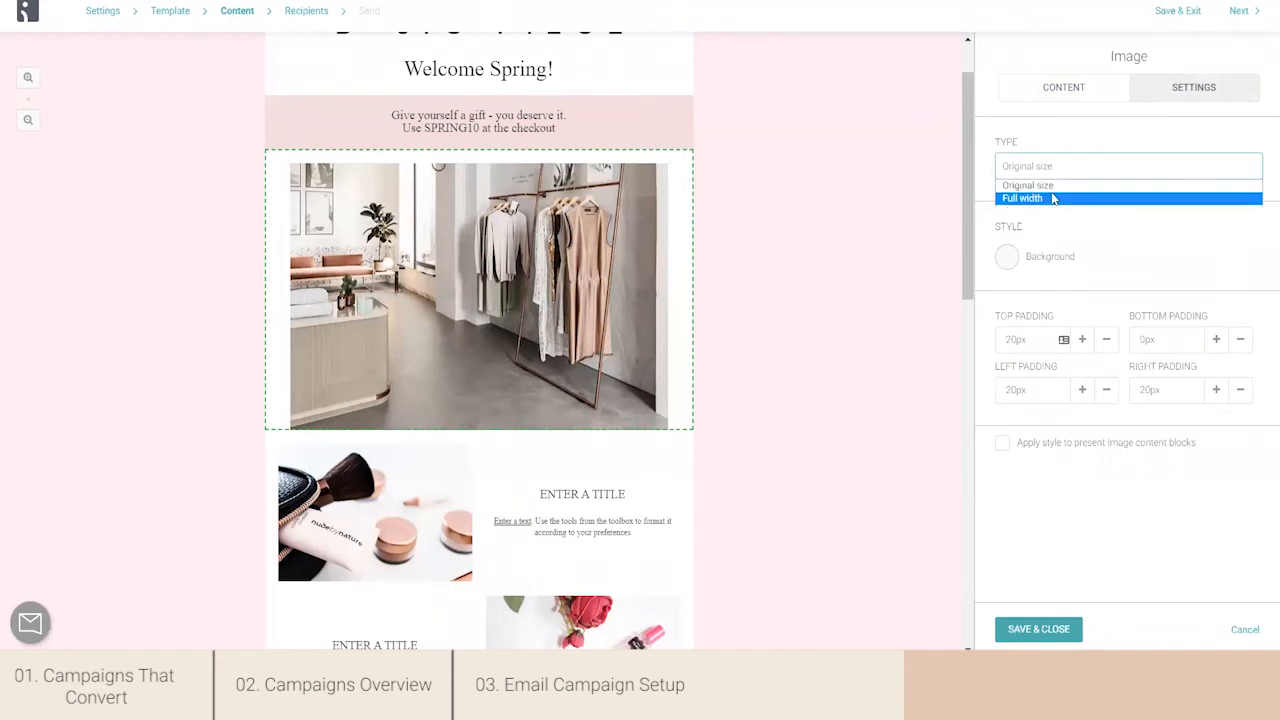
pyautogui.click(1053, 199)
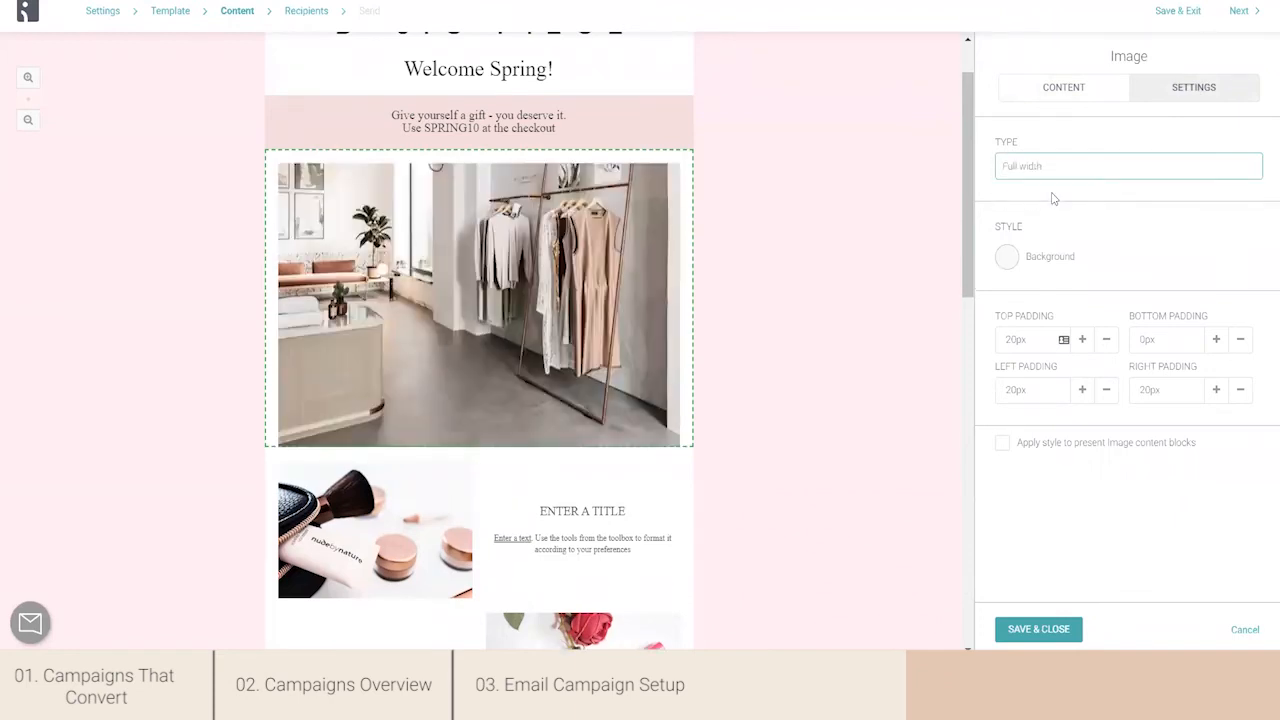
# - Set the store image's top, bottom, left and right padding to 0px, and save and close the block
pyautogui.moveTo(1016, 341); pyautogui.dragTo(1001, 339)
pyautogui.write('0')
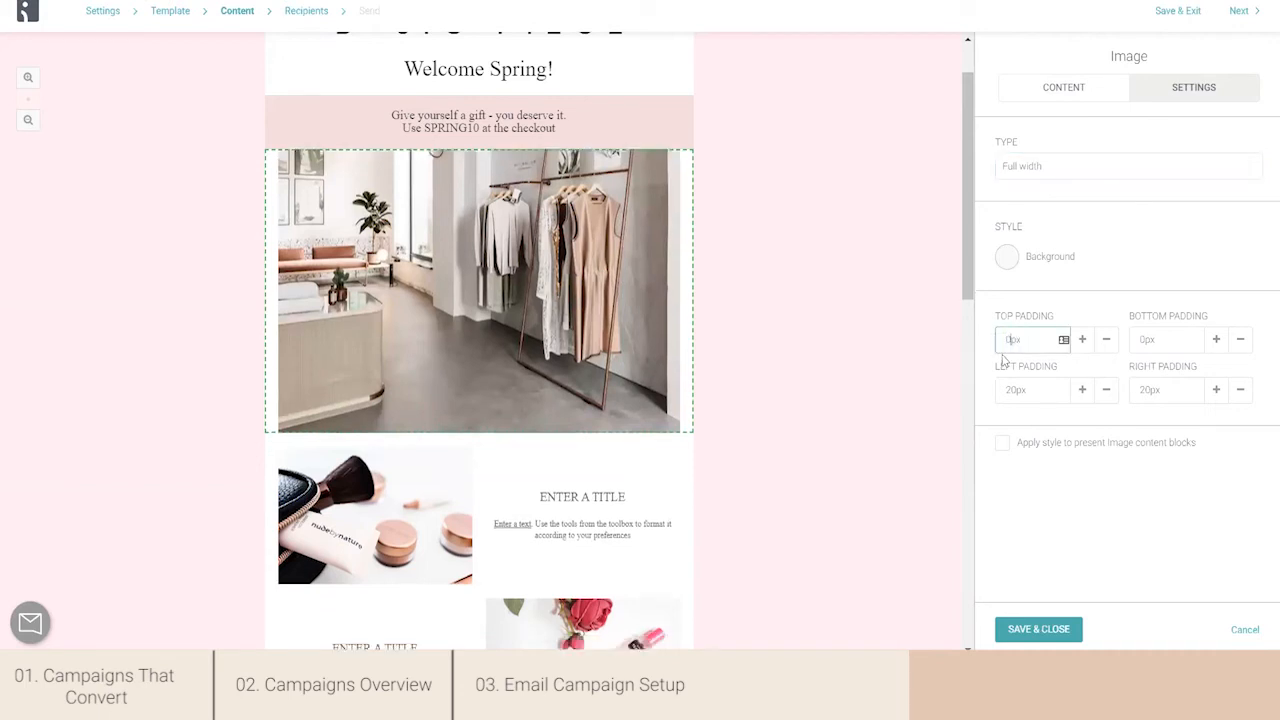
pyautogui.moveTo(1147, 340); pyautogui.dragTo(1136, 340)
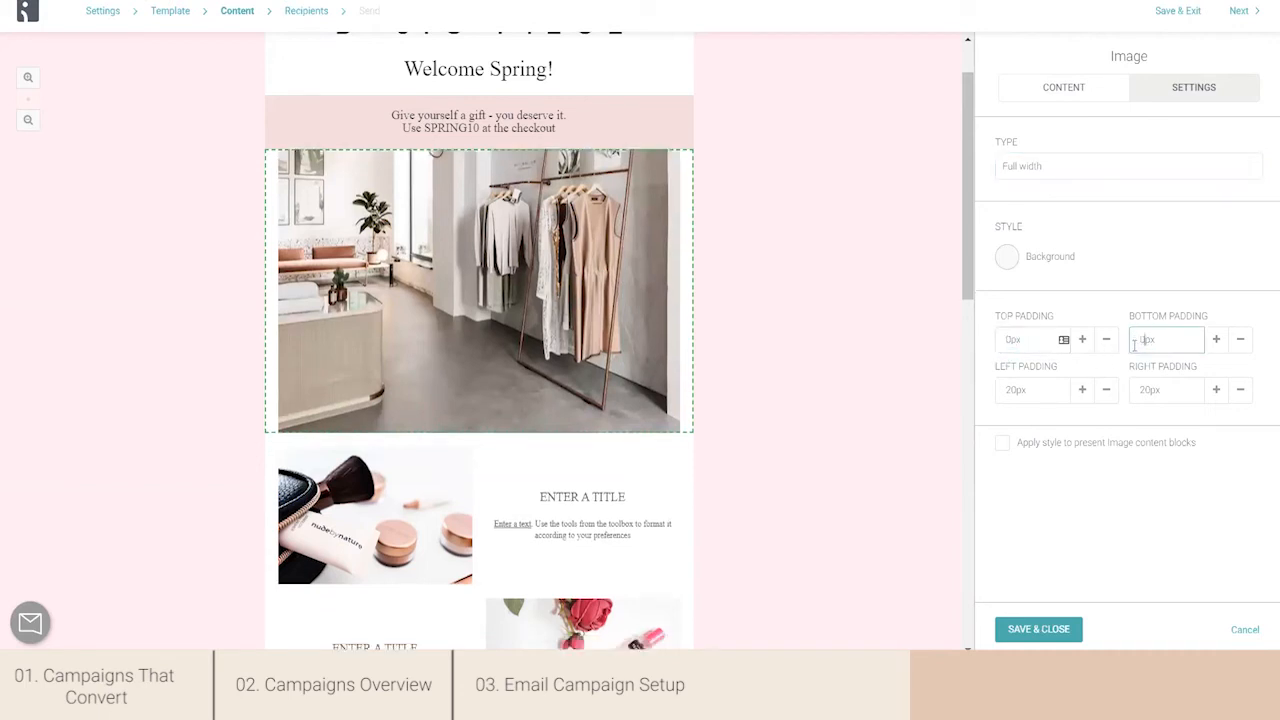
pyautogui.moveTo(1024, 391); pyautogui.dragTo(1003, 390)
pyautogui.write('0')
pyautogui.moveTo(1150, 390); pyautogui.dragTo(1137, 390)
pyautogui.write('0')
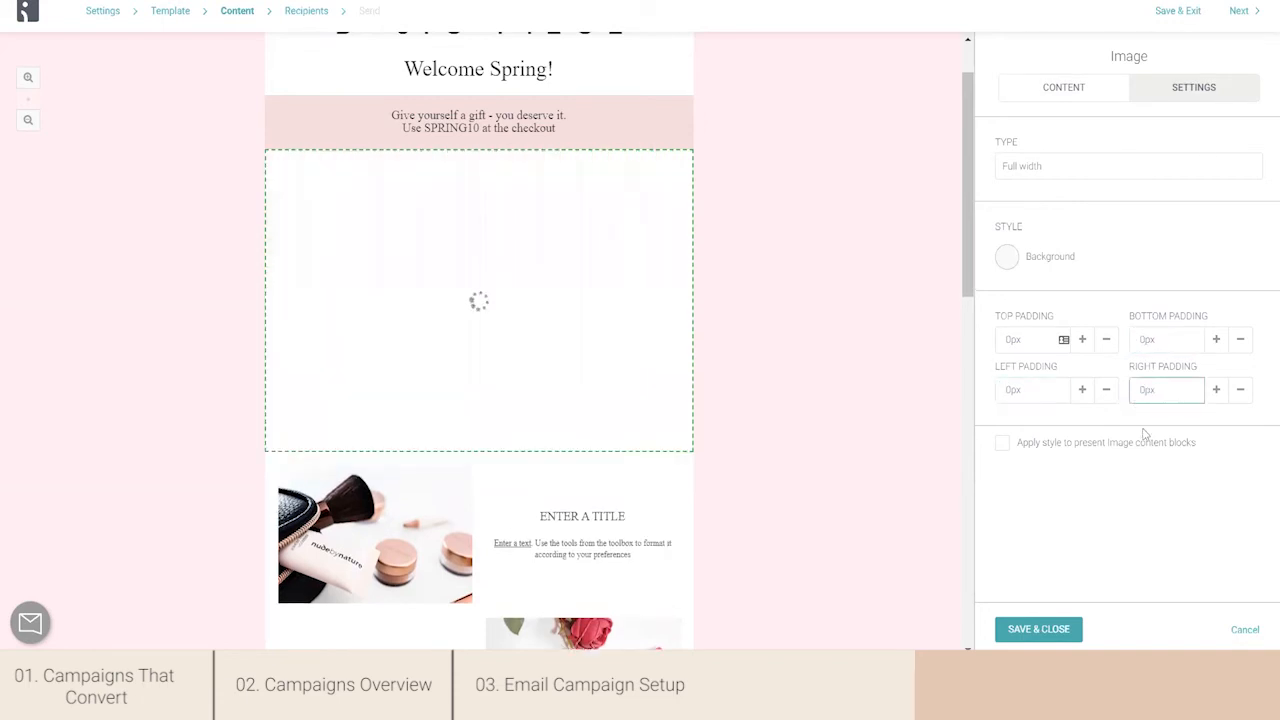
pyautogui.click(1043, 629)
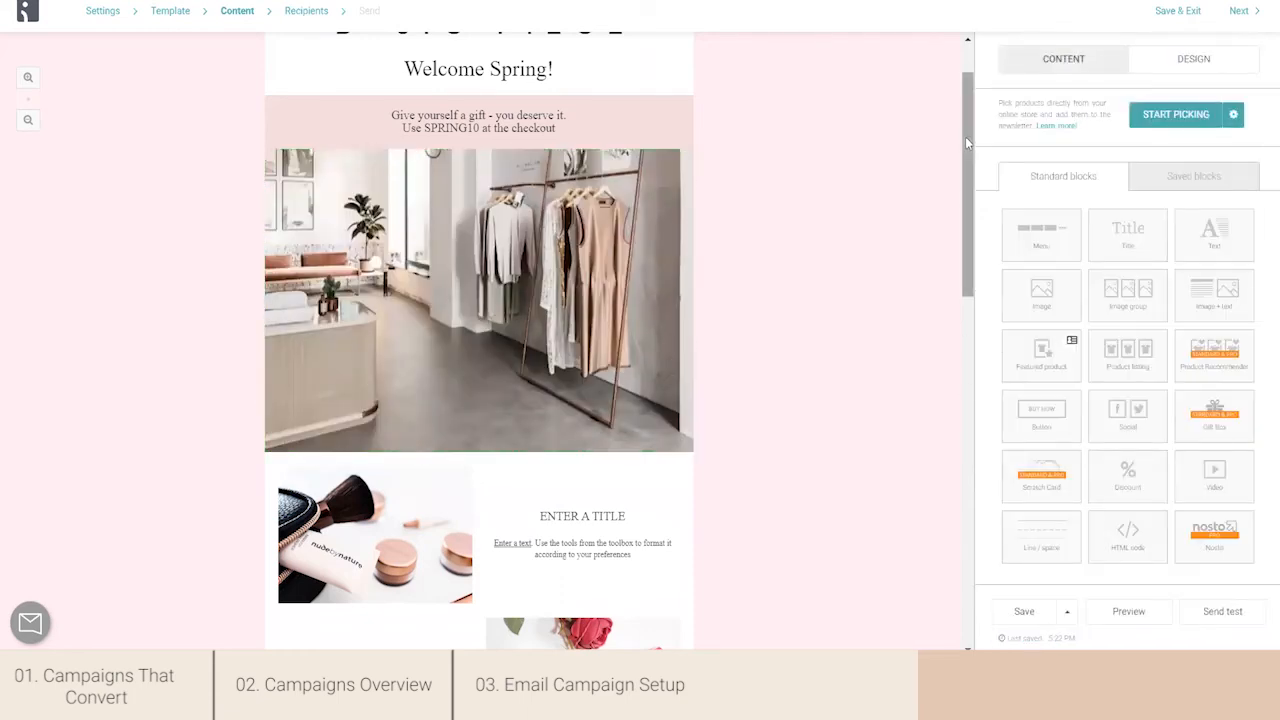
# - Replace the makeup image in the first image-and-text block by uploading 1_1024x1024@2x from the computer's Basic Piece folder
pyautogui.moveTo(975, 198); pyautogui.dragTo(980, 303)
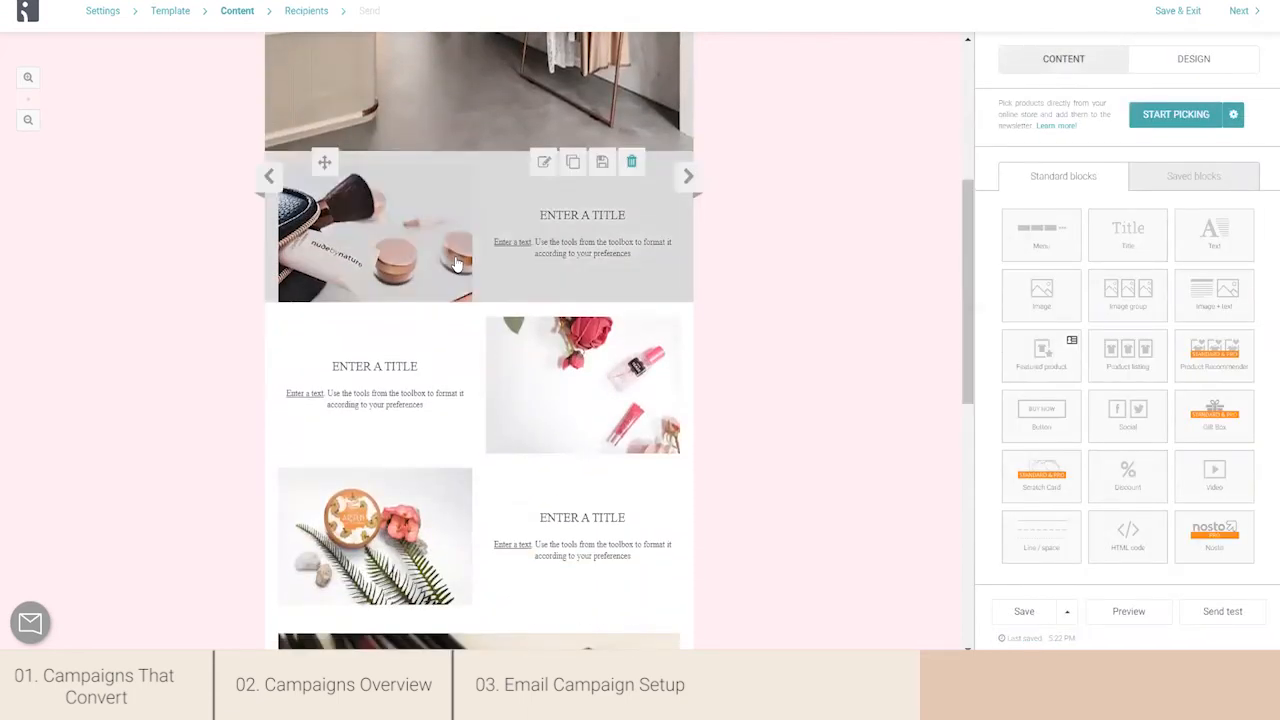
pyautogui.click(455, 263)
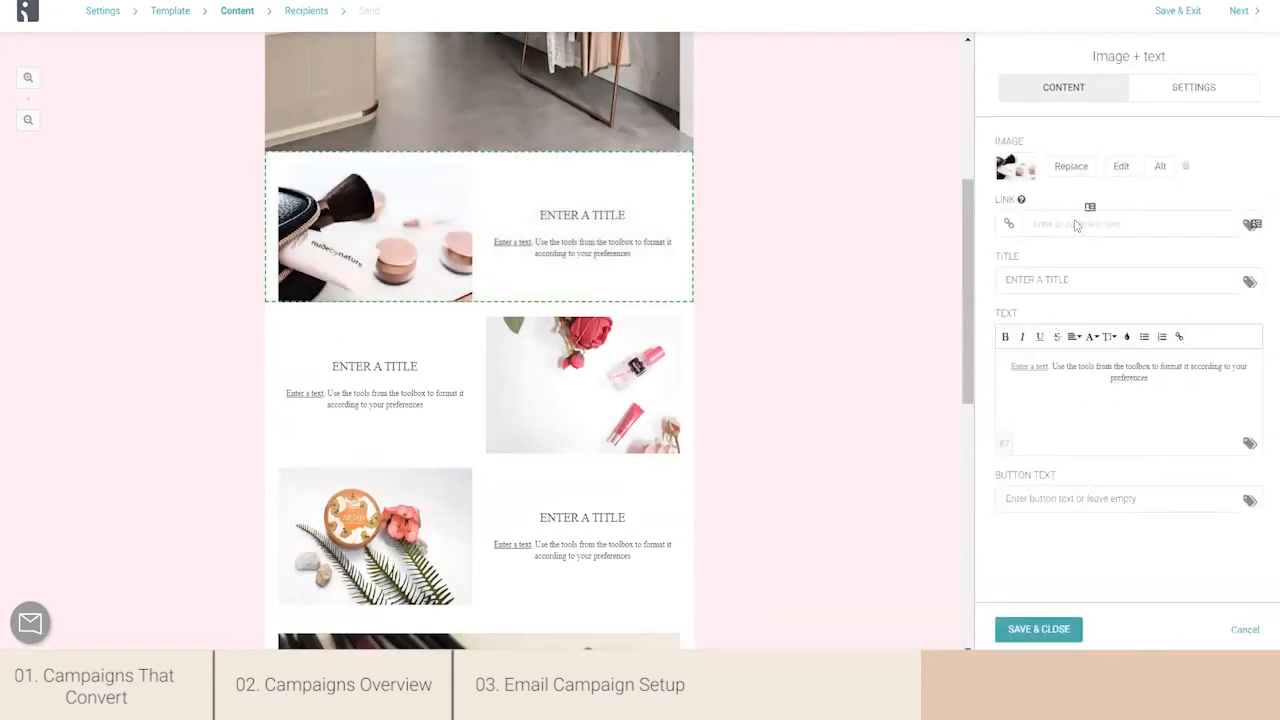
pyautogui.click(1074, 166)
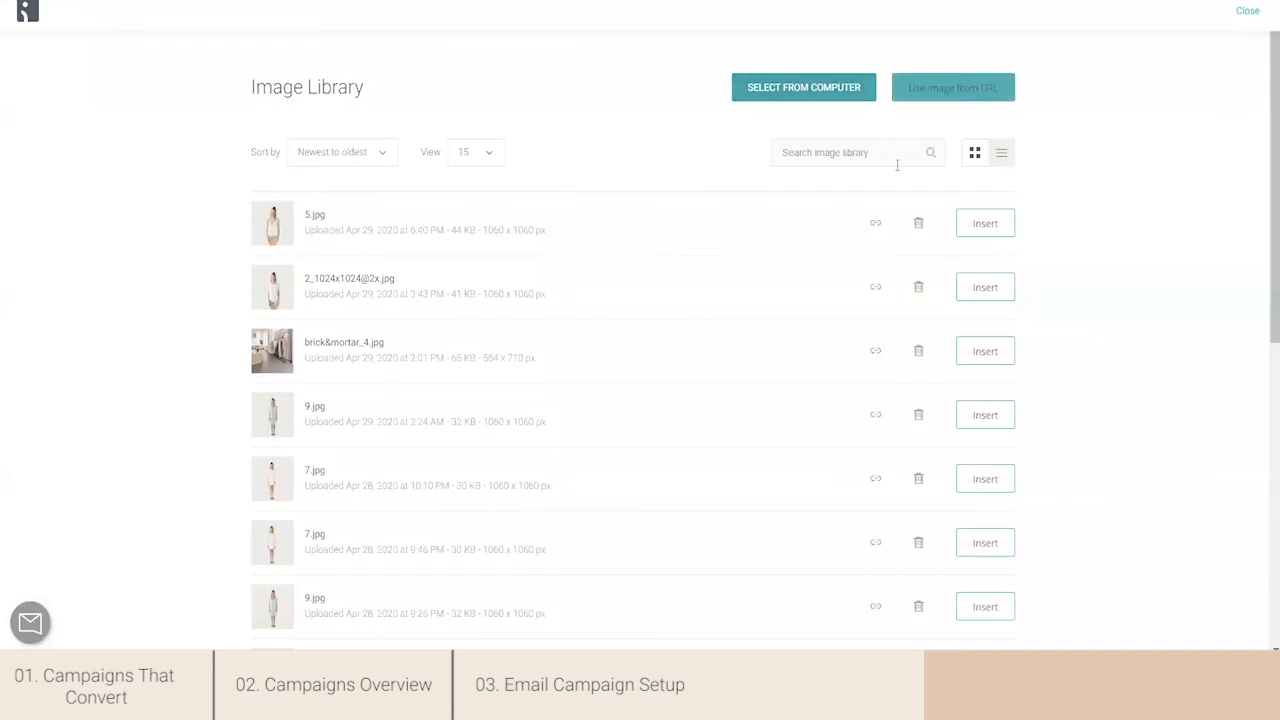
pyautogui.click(800, 95)
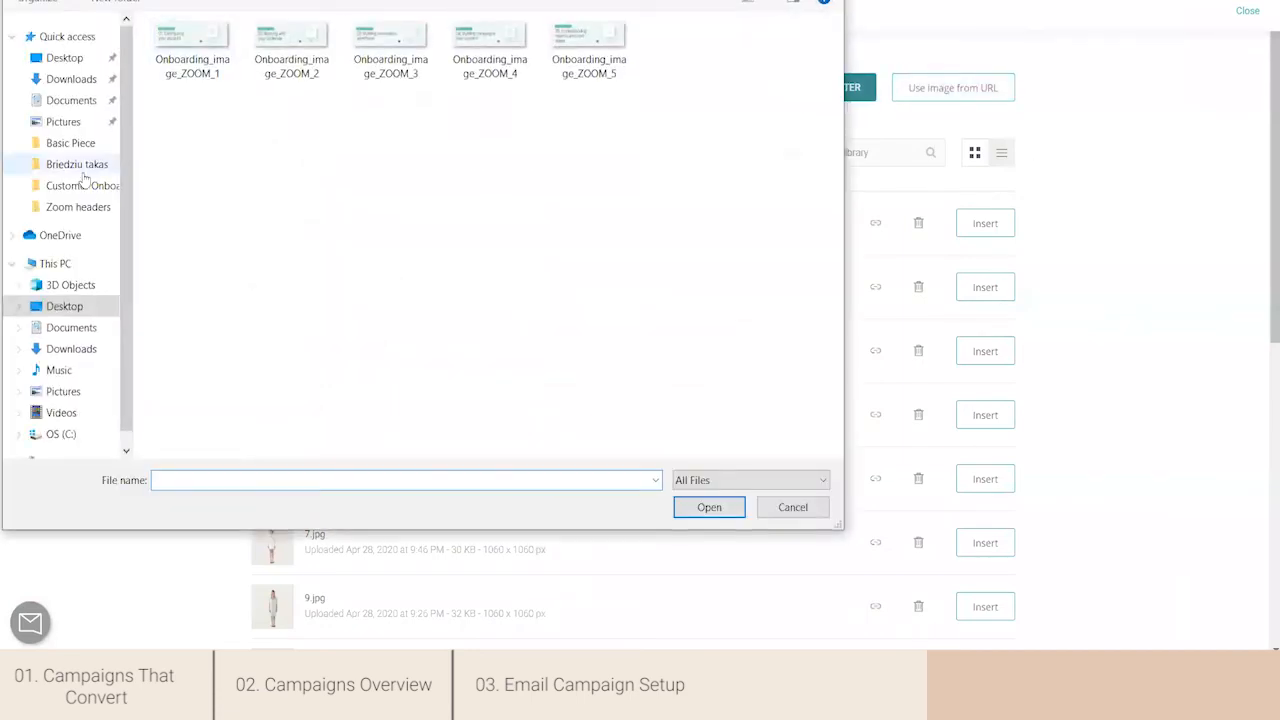
pyautogui.click(62, 145)
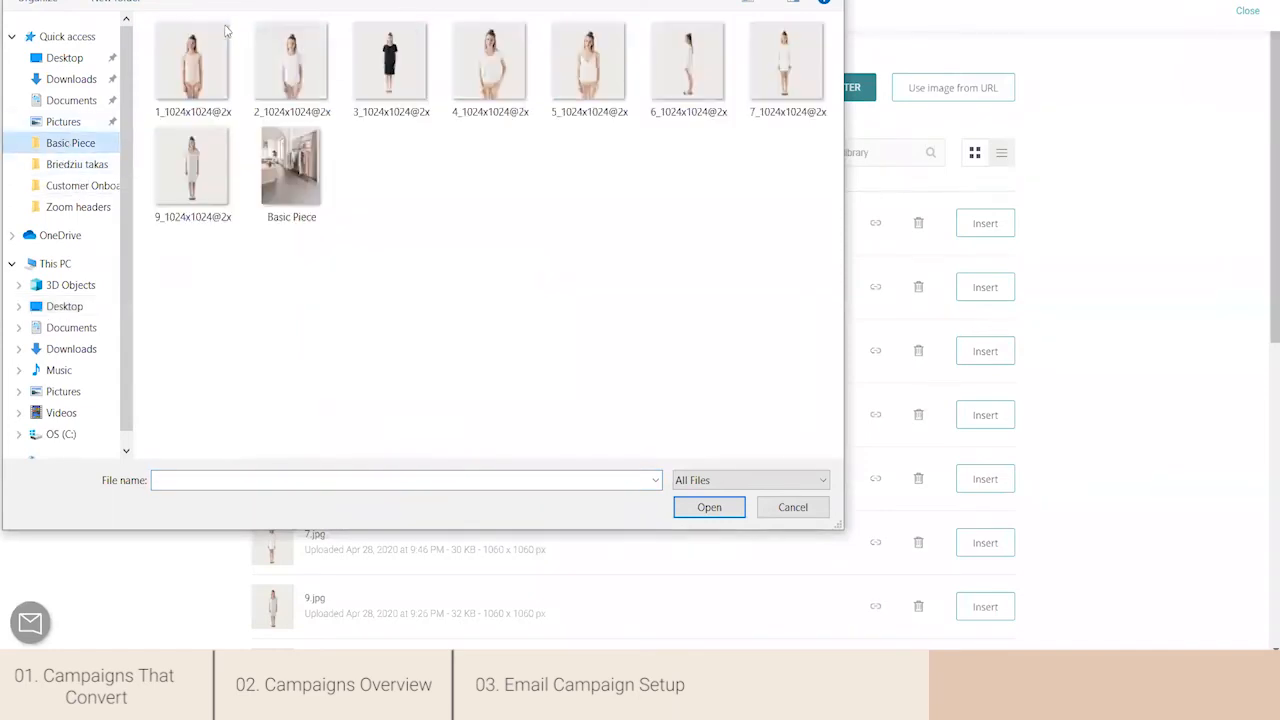
pyautogui.click(205, 63)
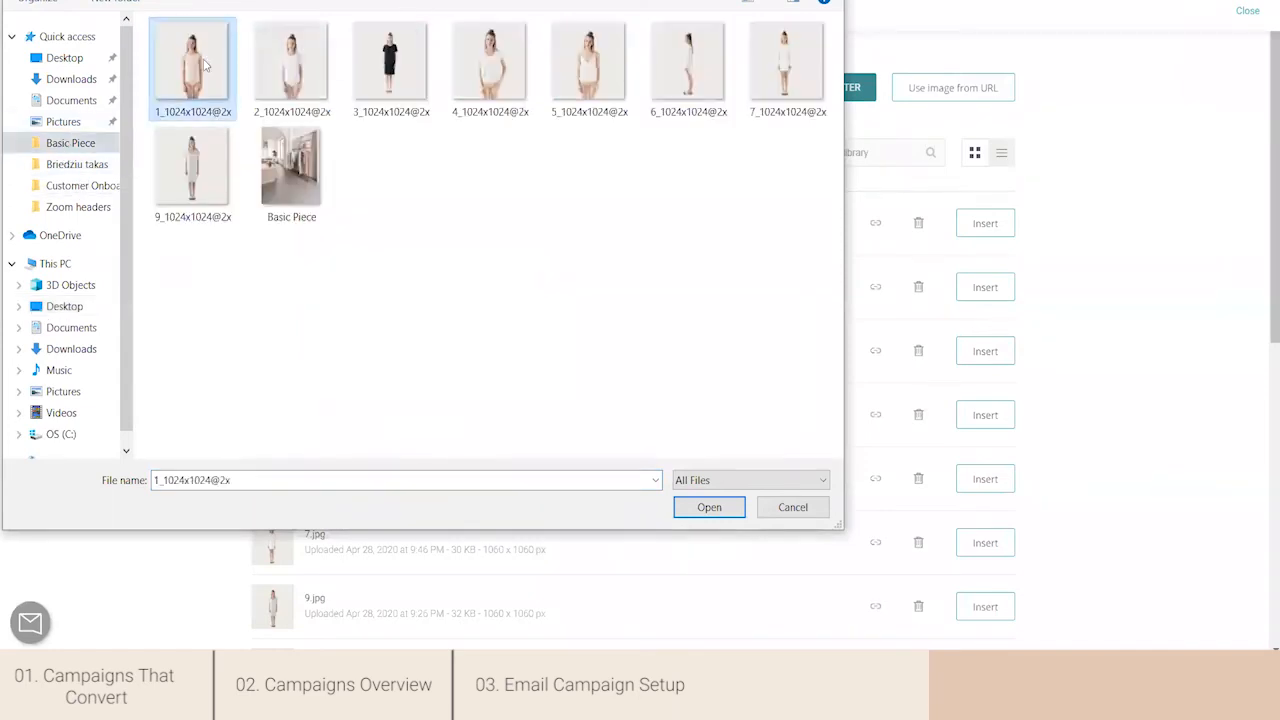
pyautogui.click(709, 507)
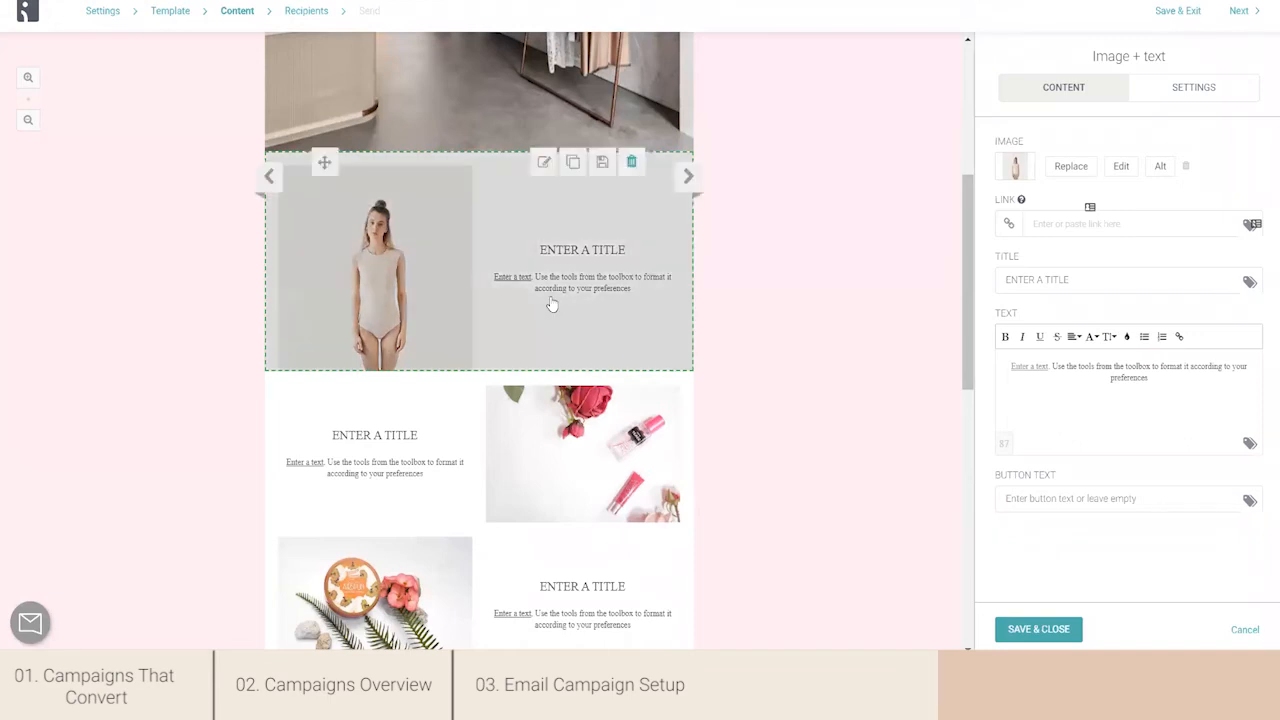
pyautogui.tripleClick(1054, 280)
pyautogui.write('Classic t-shirt bodysuit')
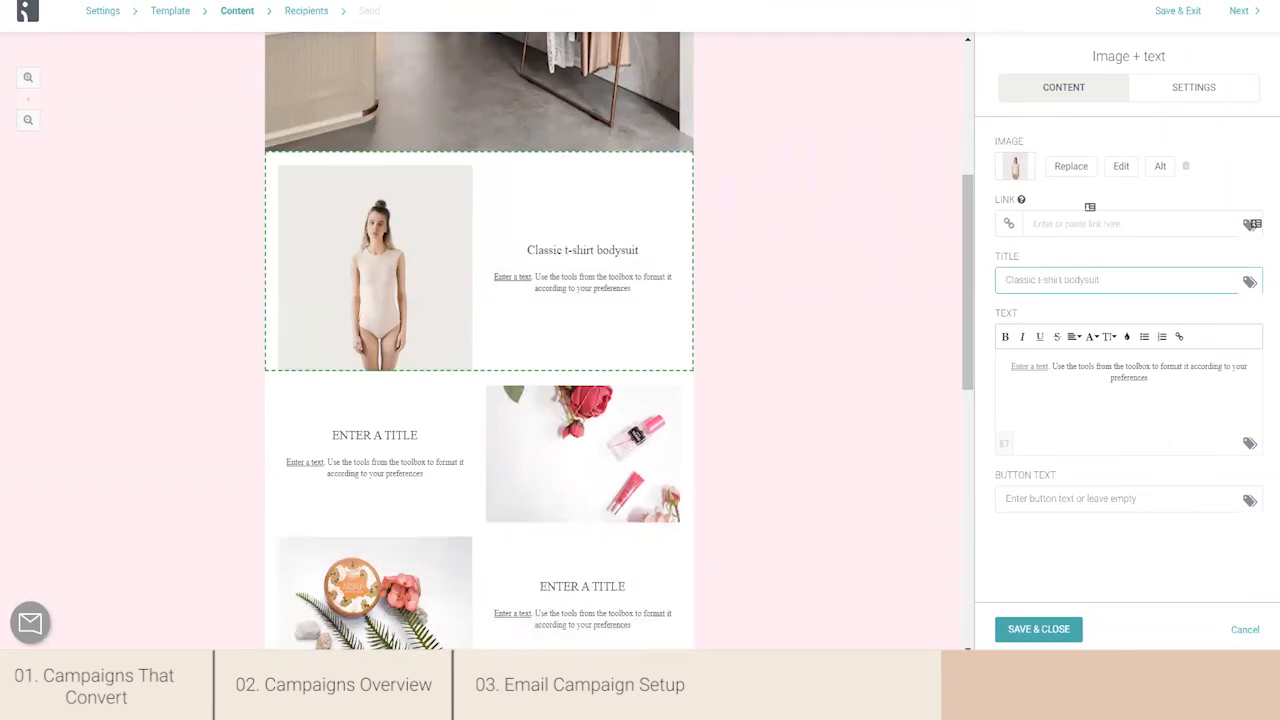
pyautogui.click(684, 379)
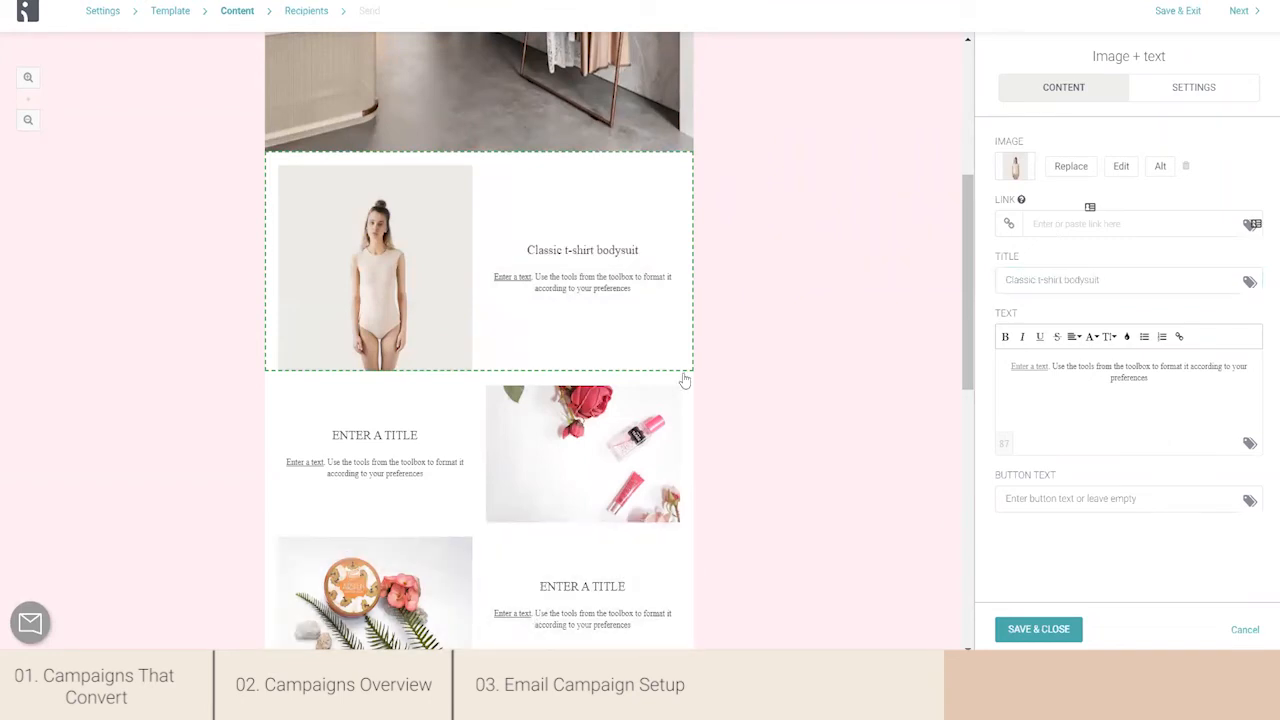
pyautogui.click(1055, 224)
pyautogui.write('https://basic-pieces.myshopify.com/collections/ss17-1/products/classic-t-shirt-bodysuit')
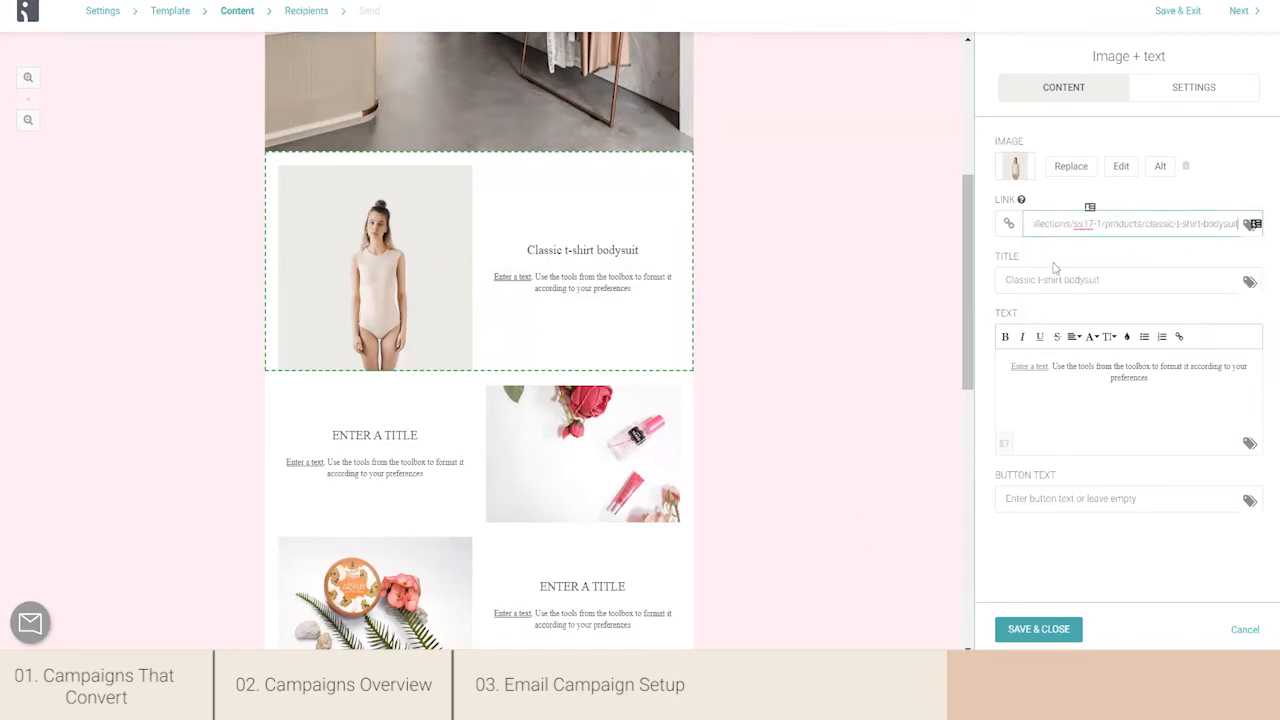
pyautogui.click(1051, 258)
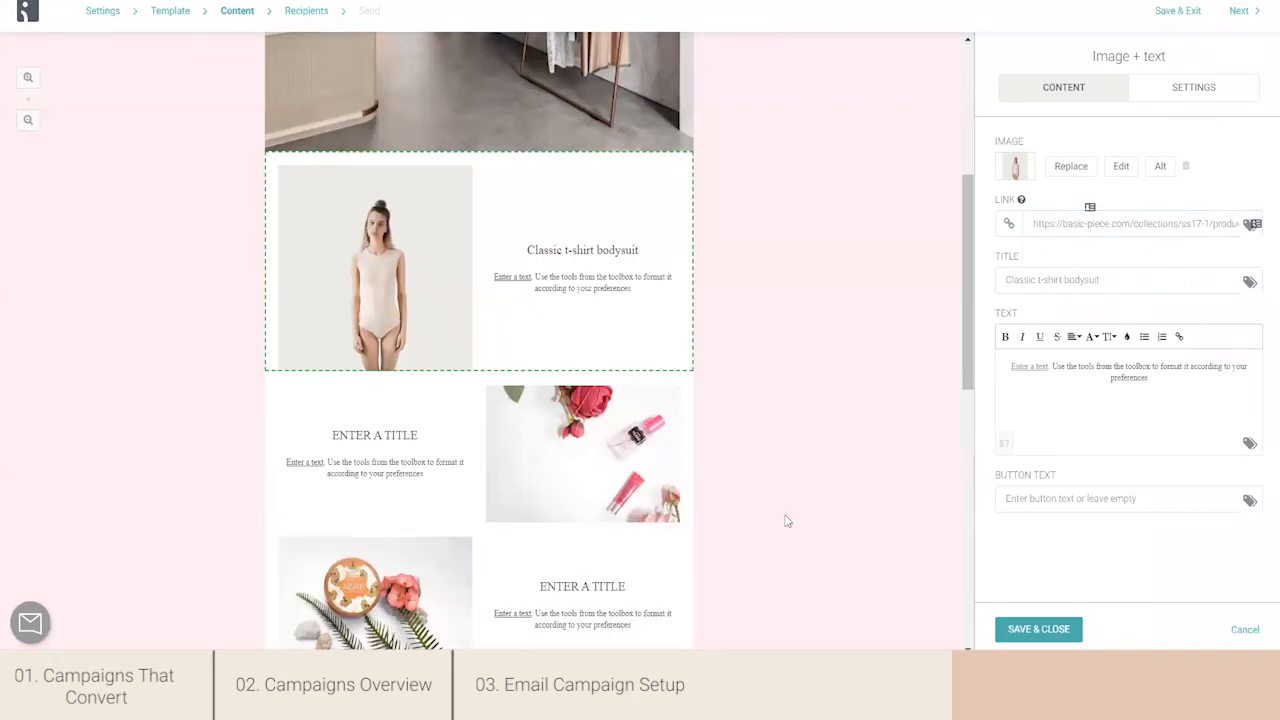
# - Enter the text "Classic white t-shirt bodysuit with embroidered mini X in the front. One layered material. 95% modal, 5% elastane." and the button text SHOP NOW
pyautogui.tripleClick(1066, 373)
pyautogui.write('95% modal, 5% elastane.')
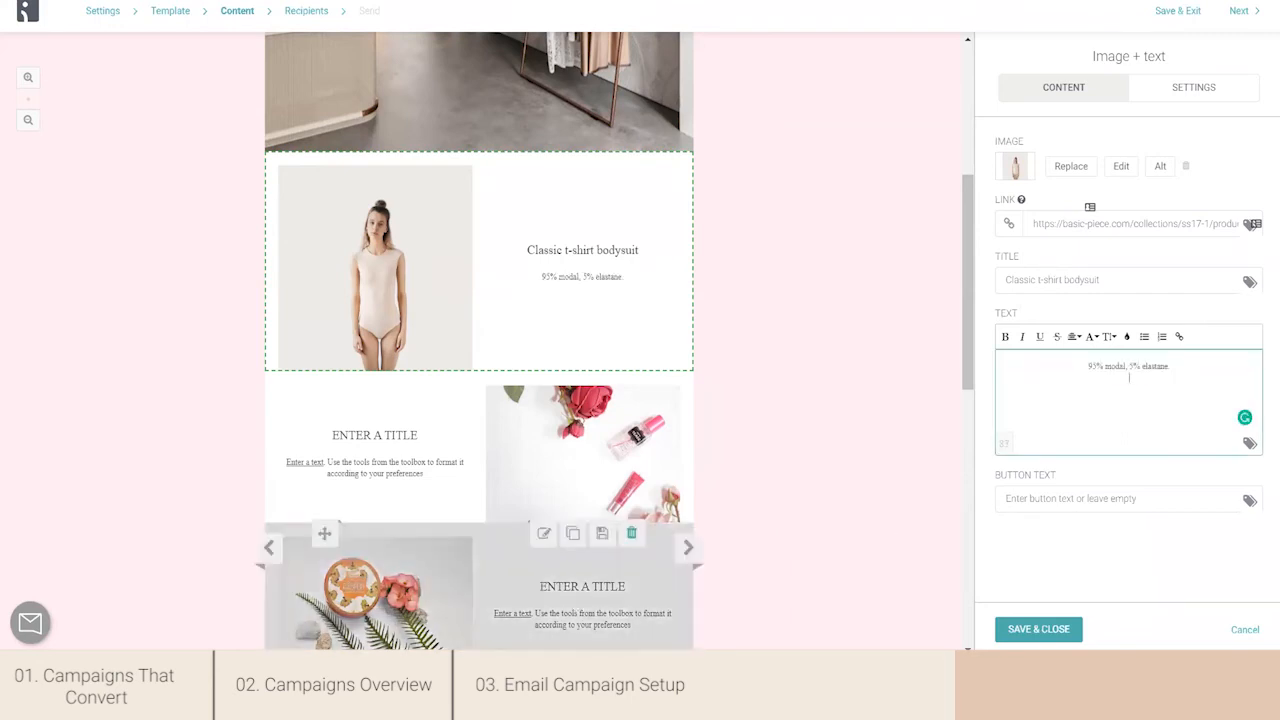
pyautogui.click(1038, 629)
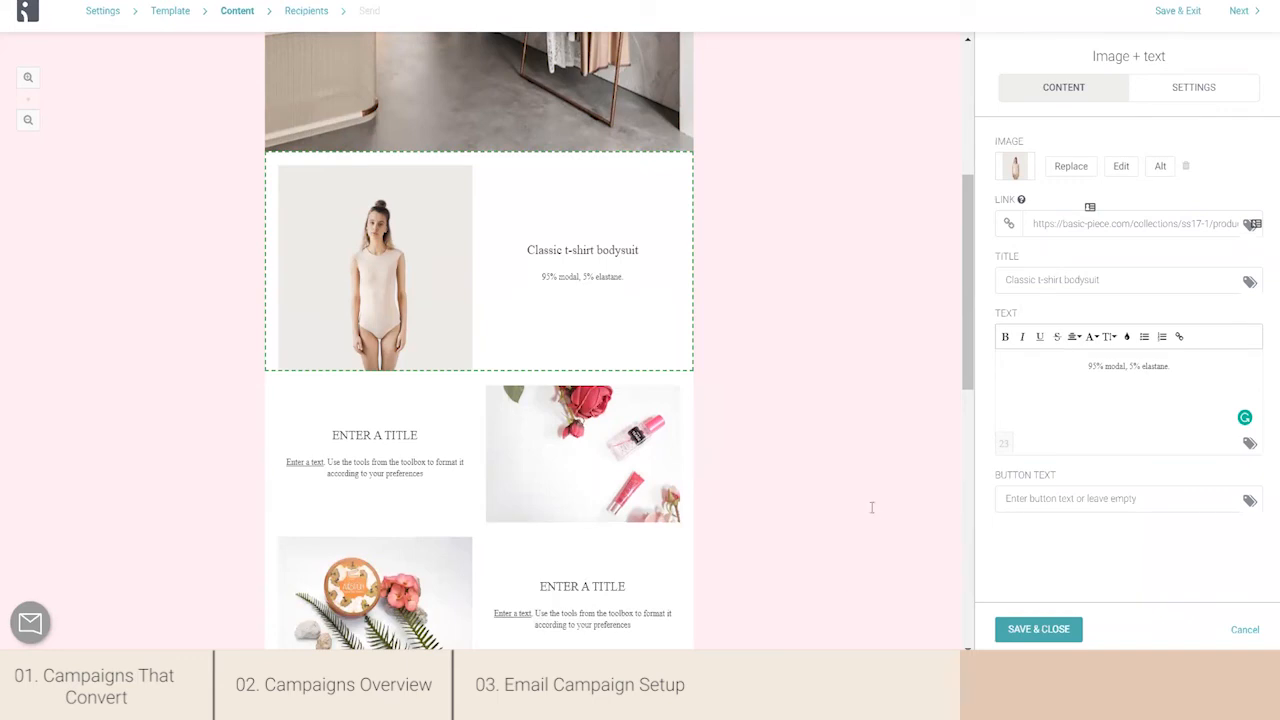
pyautogui.tripleClick(1158, 368)
pyautogui.write('Classic white t-shirt bodysuit with embroidered mini X in the front. One layered material. 95% modal, 5% elastane.')
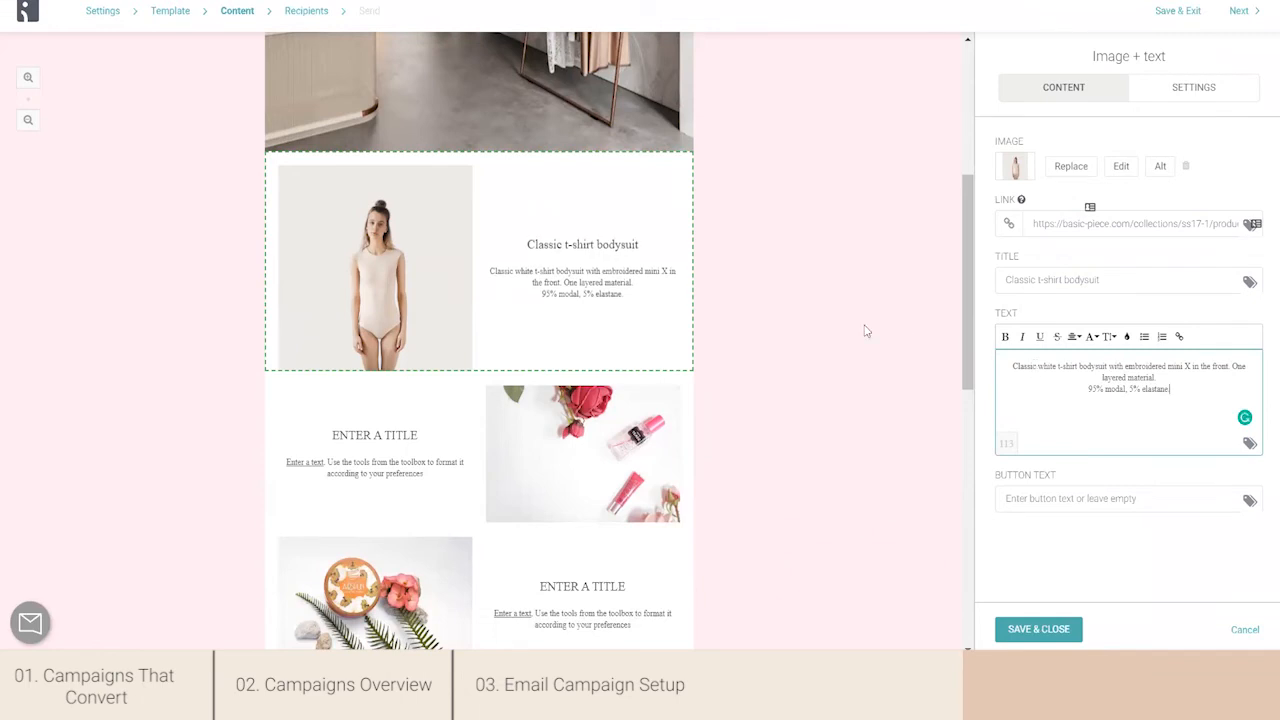
pyautogui.click(1068, 495)
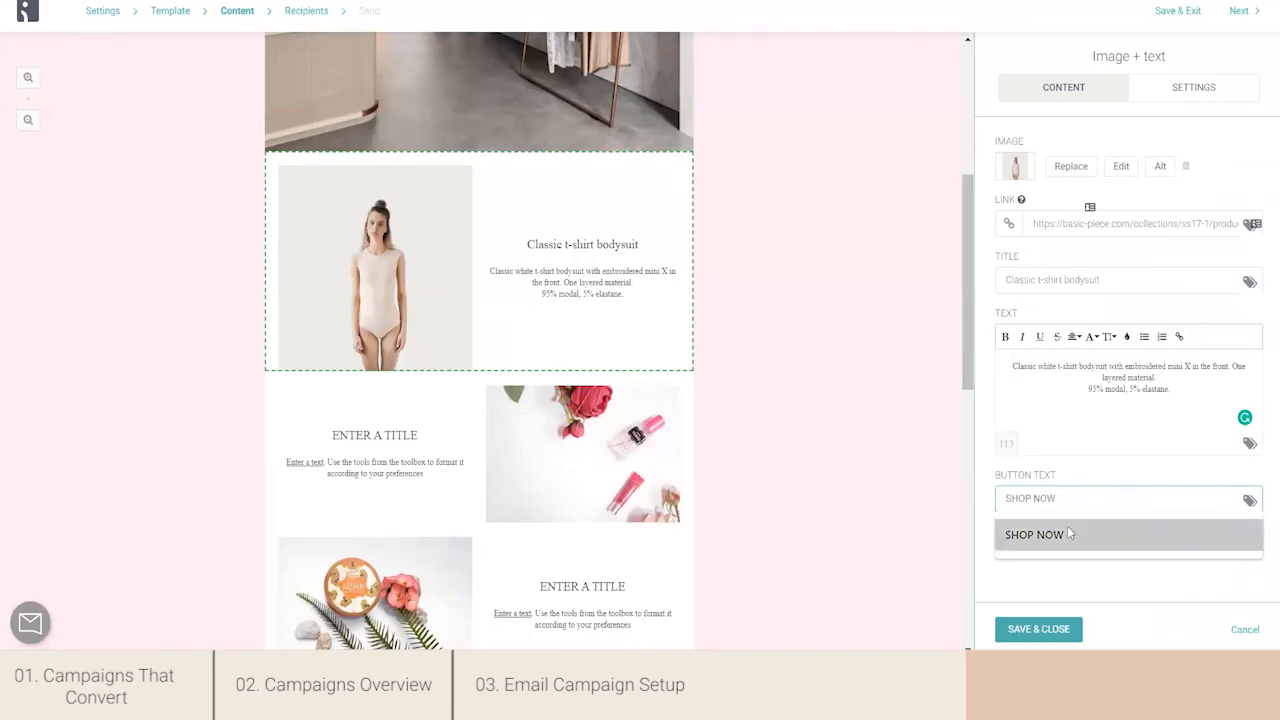
pyautogui.click(1067, 534)
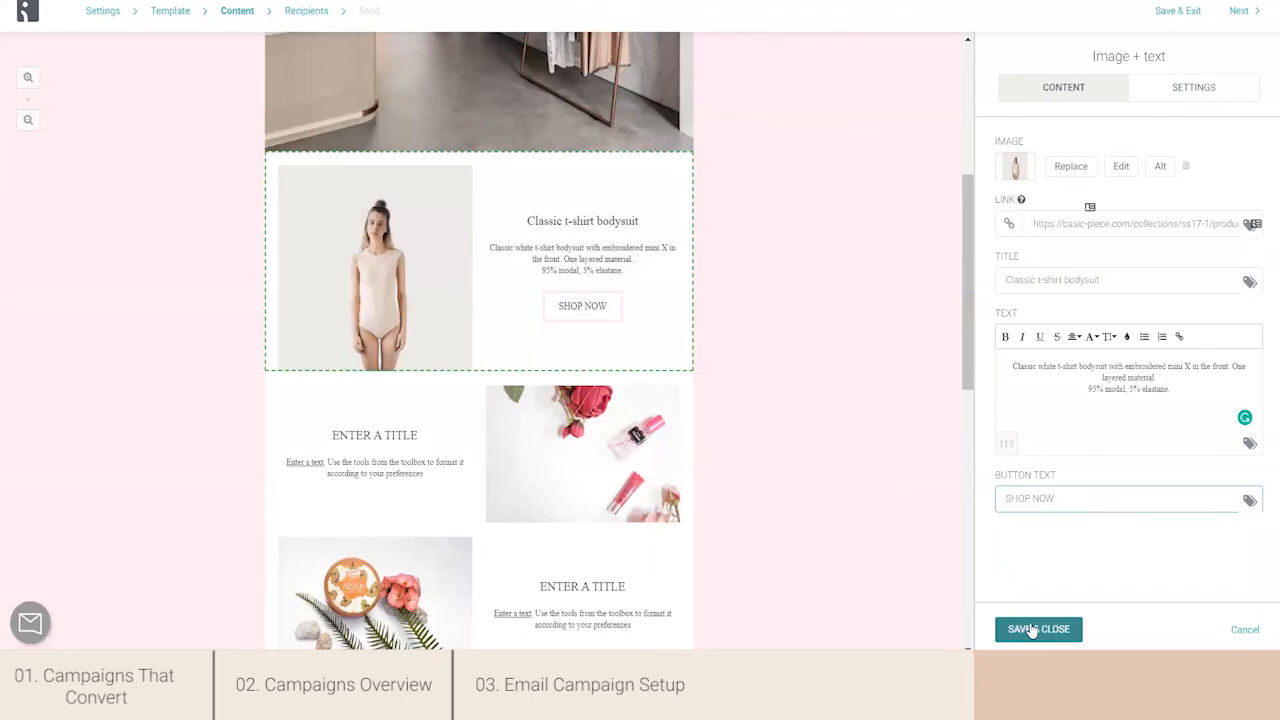
# - Replace the second image-and-text block's image with the white dress photo from the image library and title the block "White long jumper dress"
pyautogui.click(449, 472)
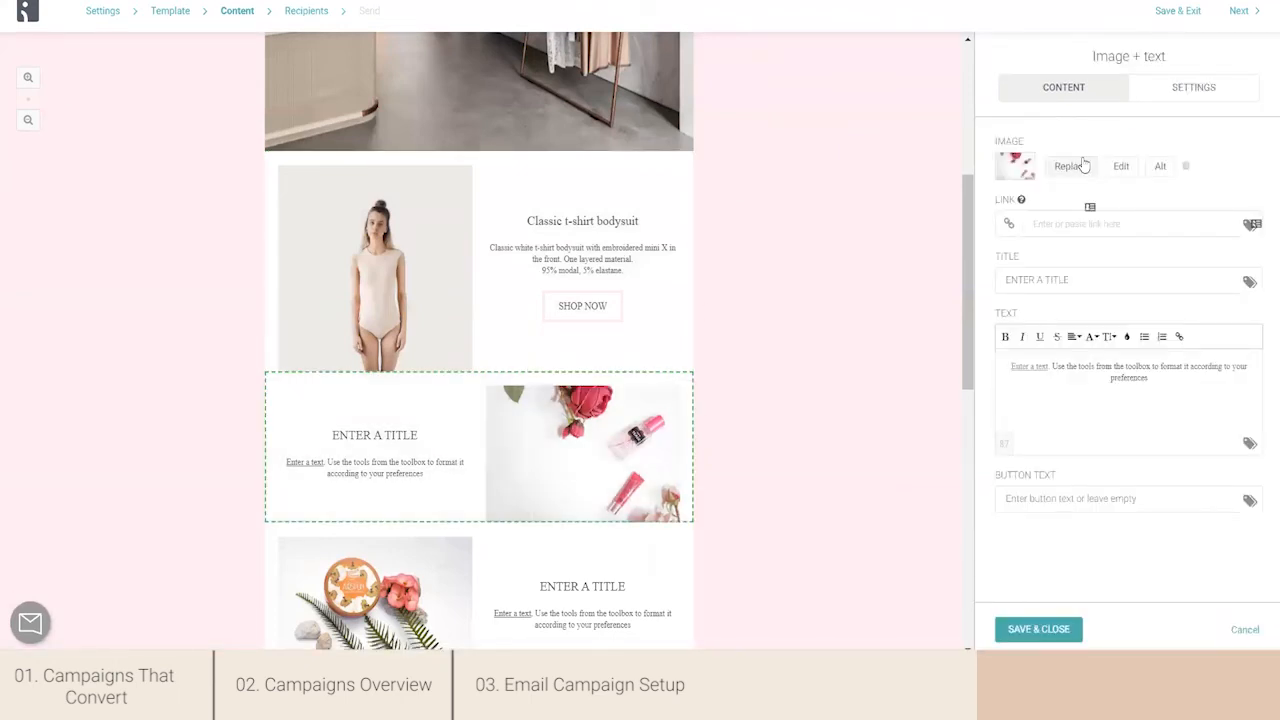
pyautogui.click(1085, 166)
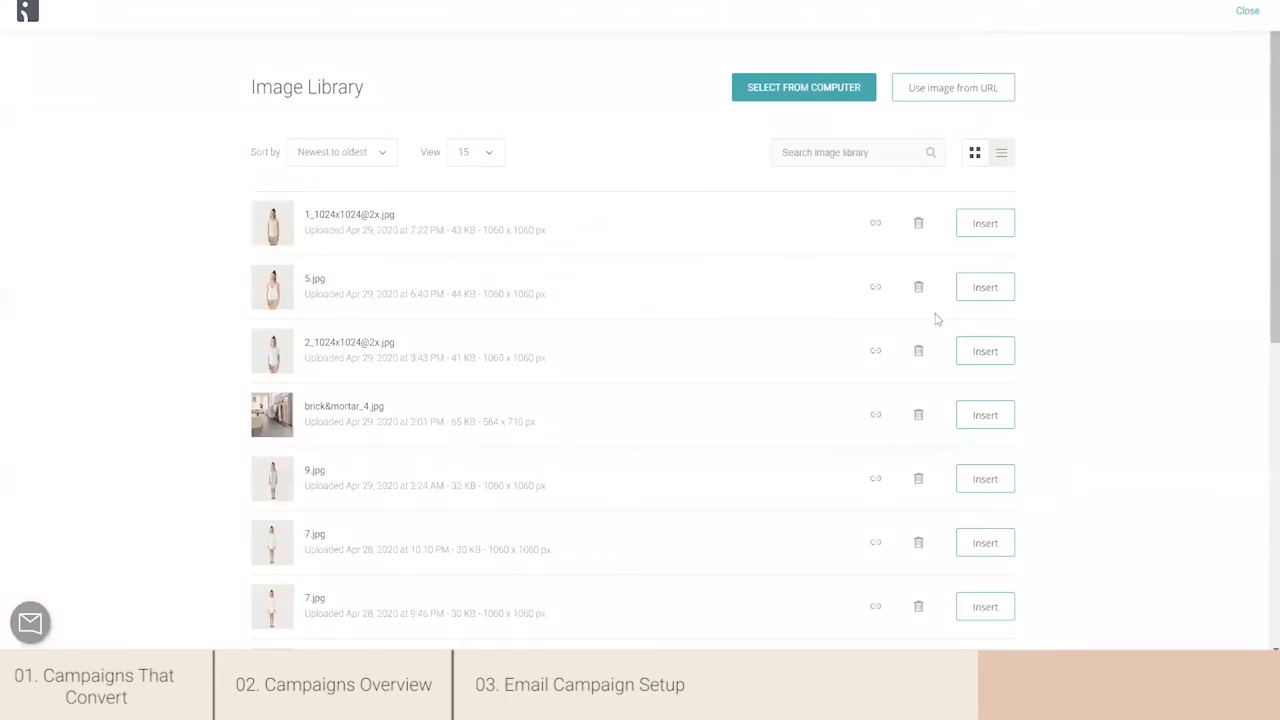
pyautogui.click(984, 479)
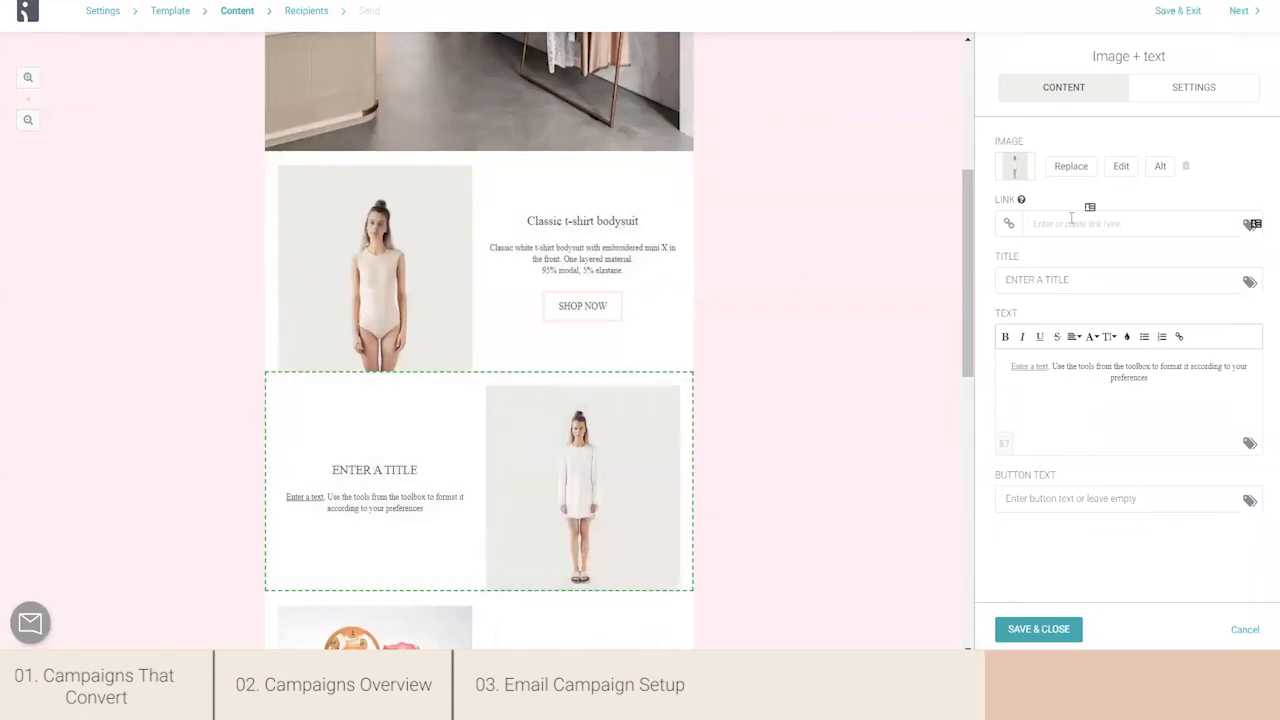
pyautogui.click(1068, 273)
pyautogui.write('White long jumper dress')
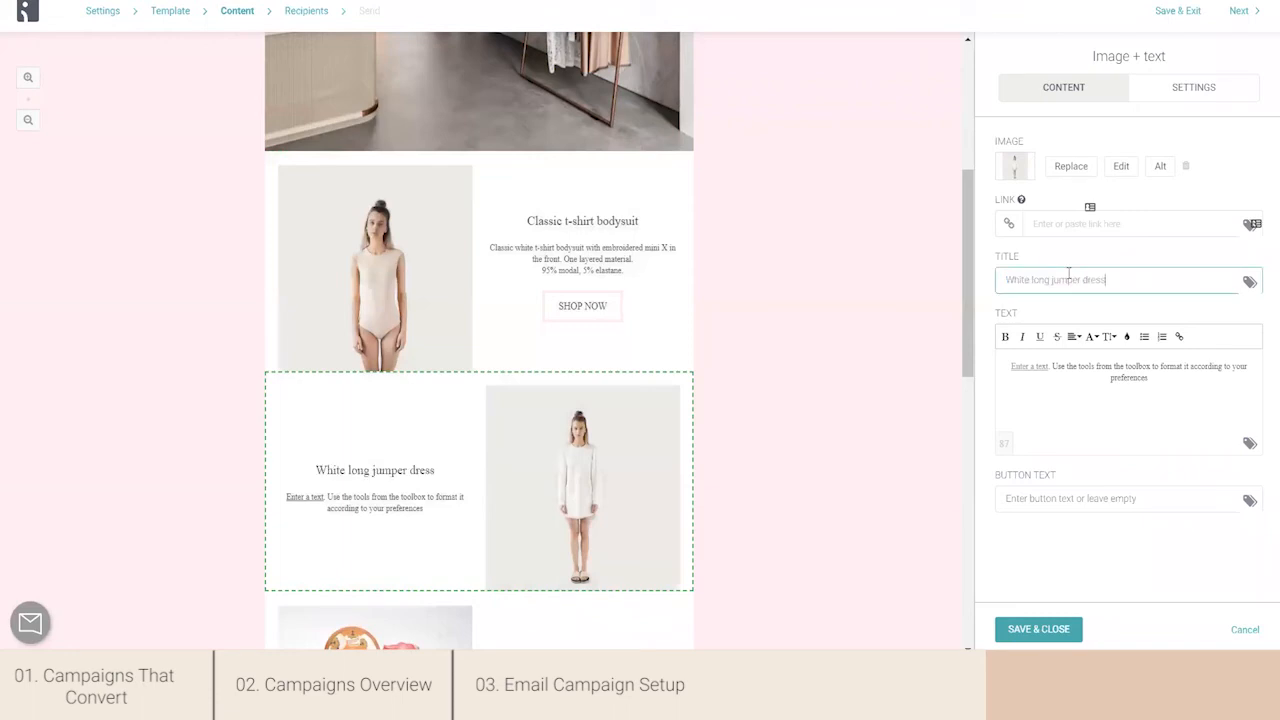
# - Set the text to "White long jumper with embroidered mini X in the front. Longer back. Part I: 75% viscose, 20% polyester, 5% elastane. Part II: 100% viscose."
pyautogui.hotkey('alt', 'Tab')
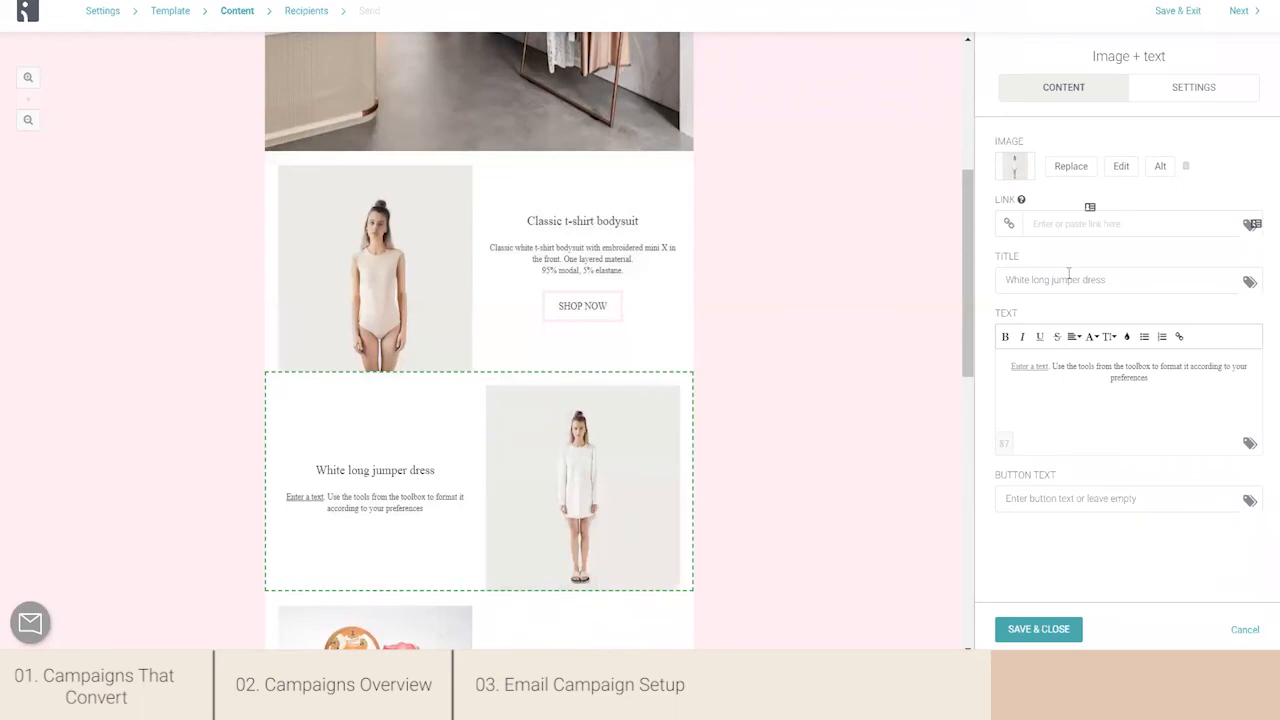
pyautogui.doubleClick(1058, 398)
pyautogui.hotkey('ctrl', 'a')
pyautogui.write('White long jumper with embroidered mini X in the front. Longer back. Part I: 75% viscose, 20% polyester, 5% elastane. Part II: 100% viscose.')
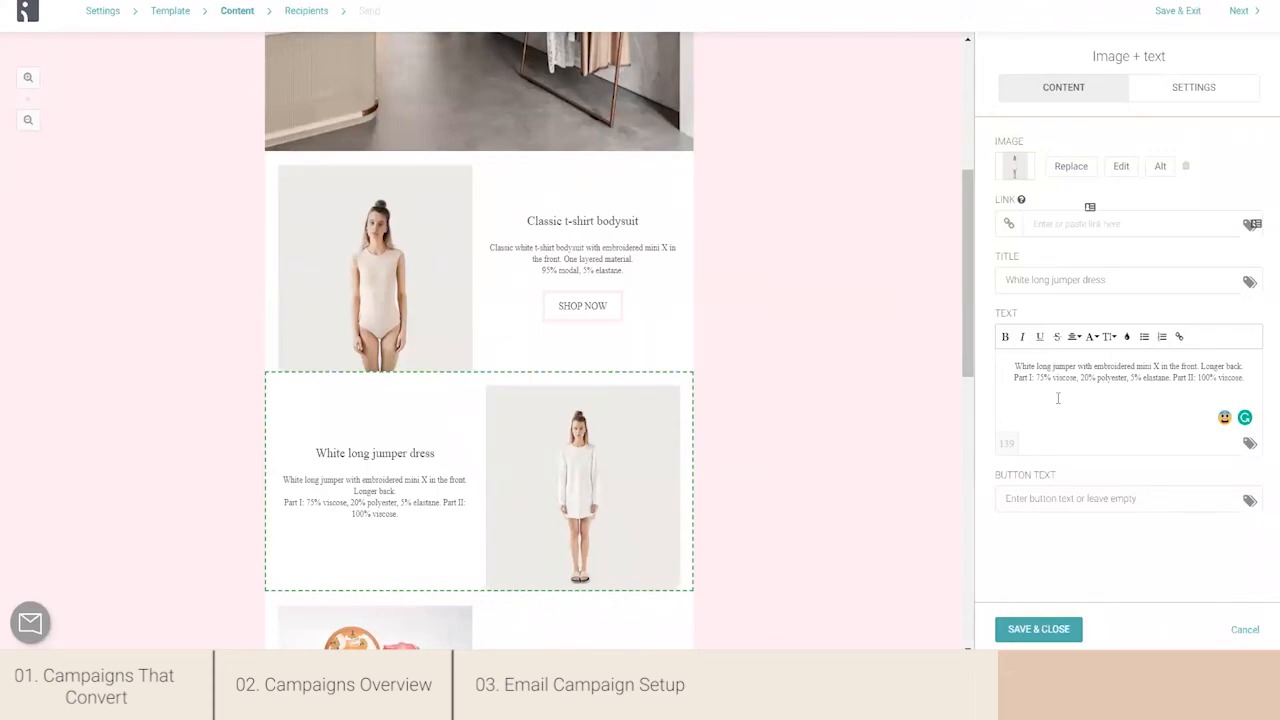
pyautogui.moveTo(969, 264); pyautogui.dragTo(970, 318)
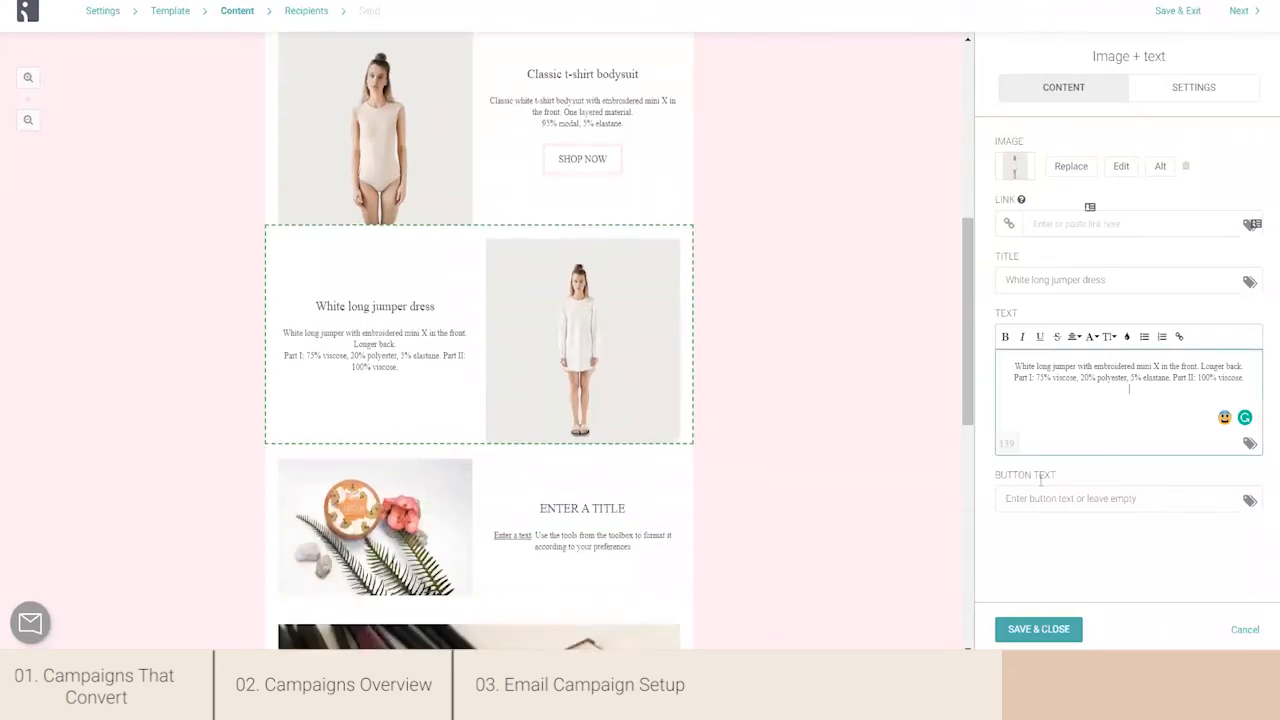
pyautogui.click(1065, 224)
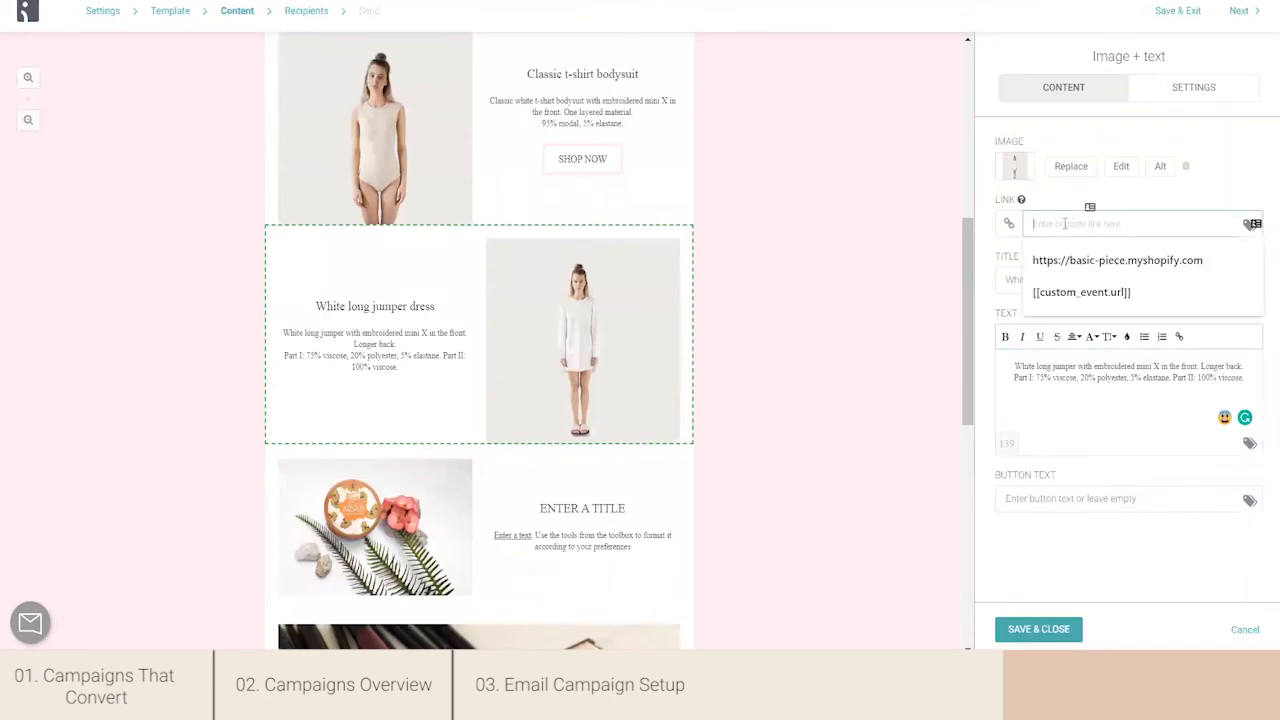
pyautogui.write('https://basic-piece.myshopify.com/collections/ss17-1/products/white-long-jumper')
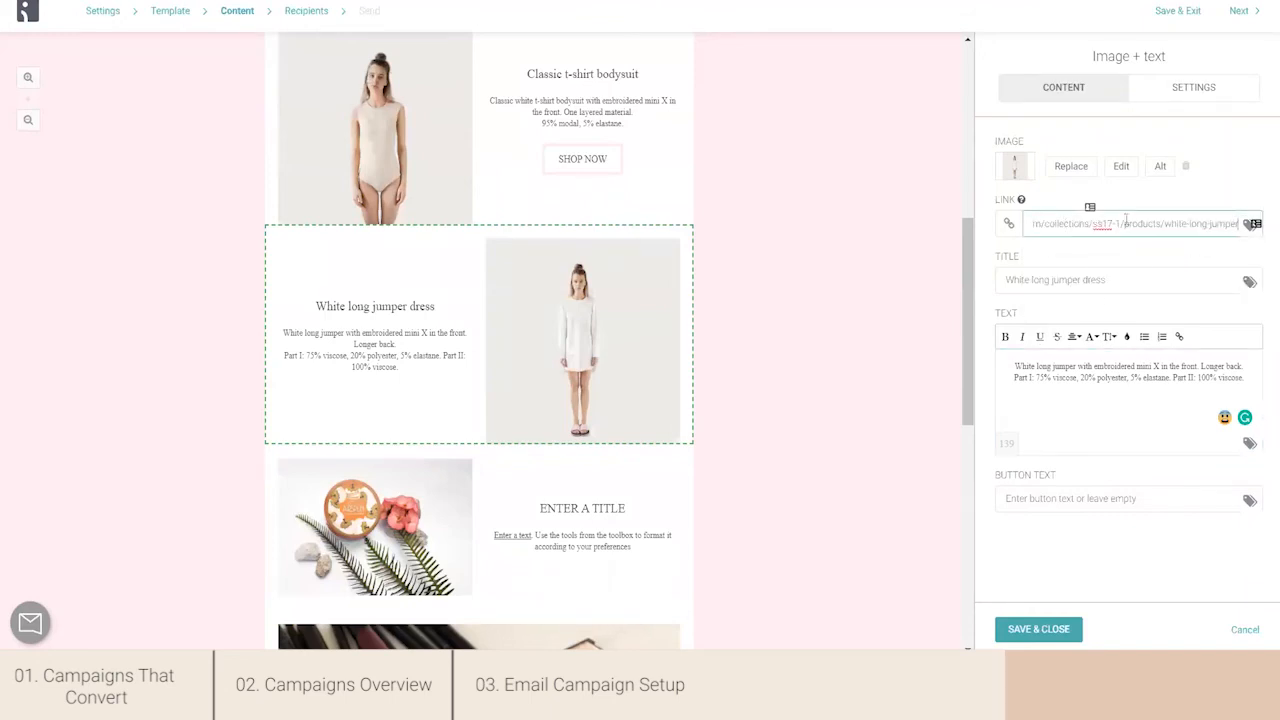
pyautogui.click(1042, 500)
pyautogui.click(1048, 532)
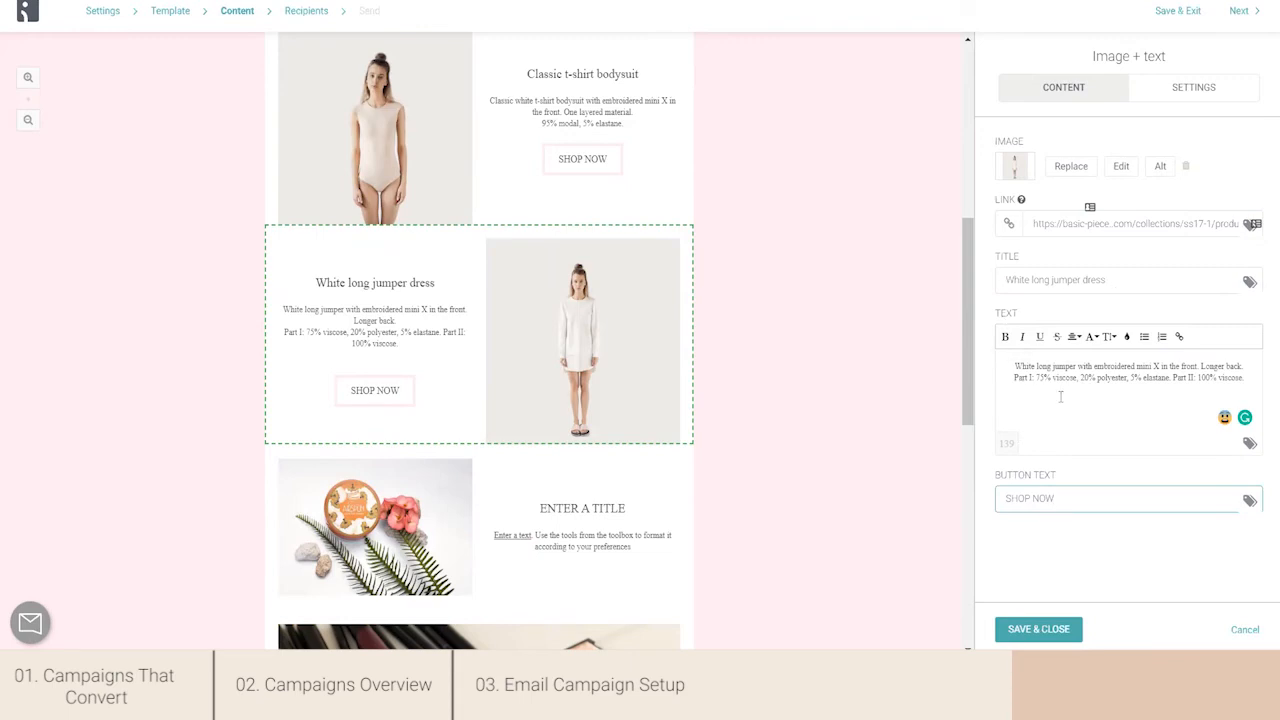
# - Look at the personalization options available for the jumper dress block's text
pyautogui.click(1250, 443)
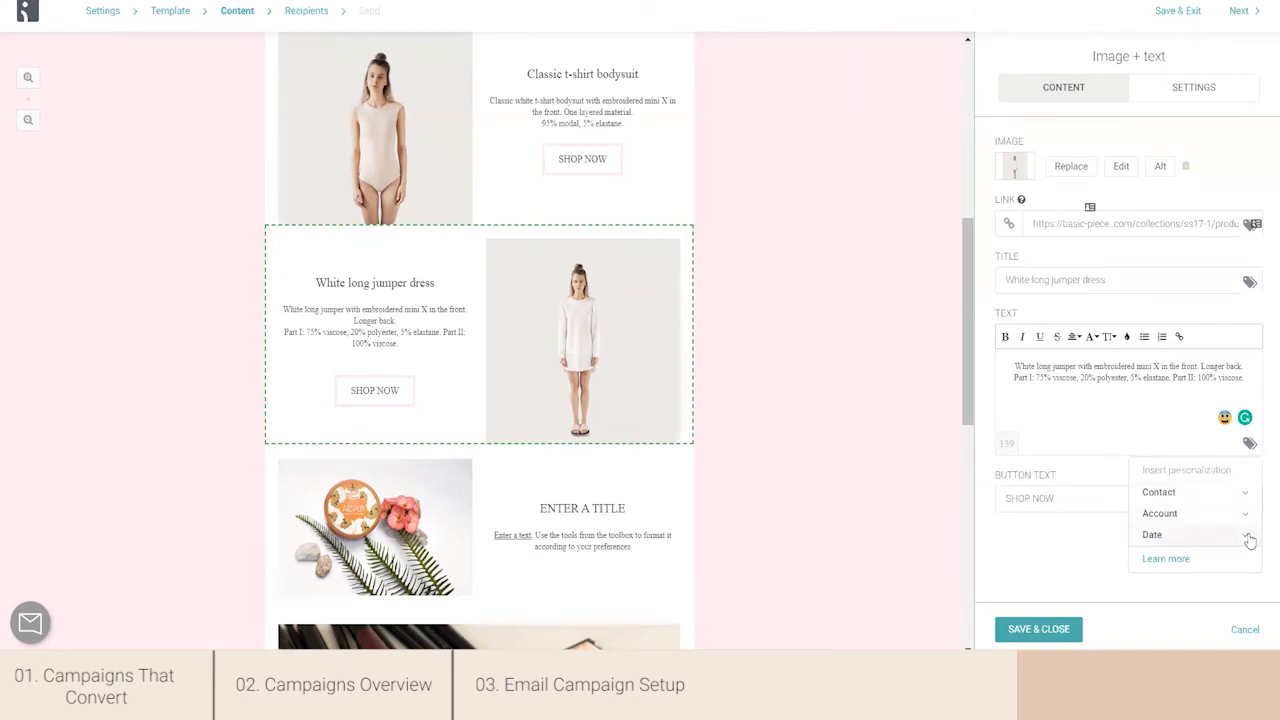
pyautogui.click(1087, 410)
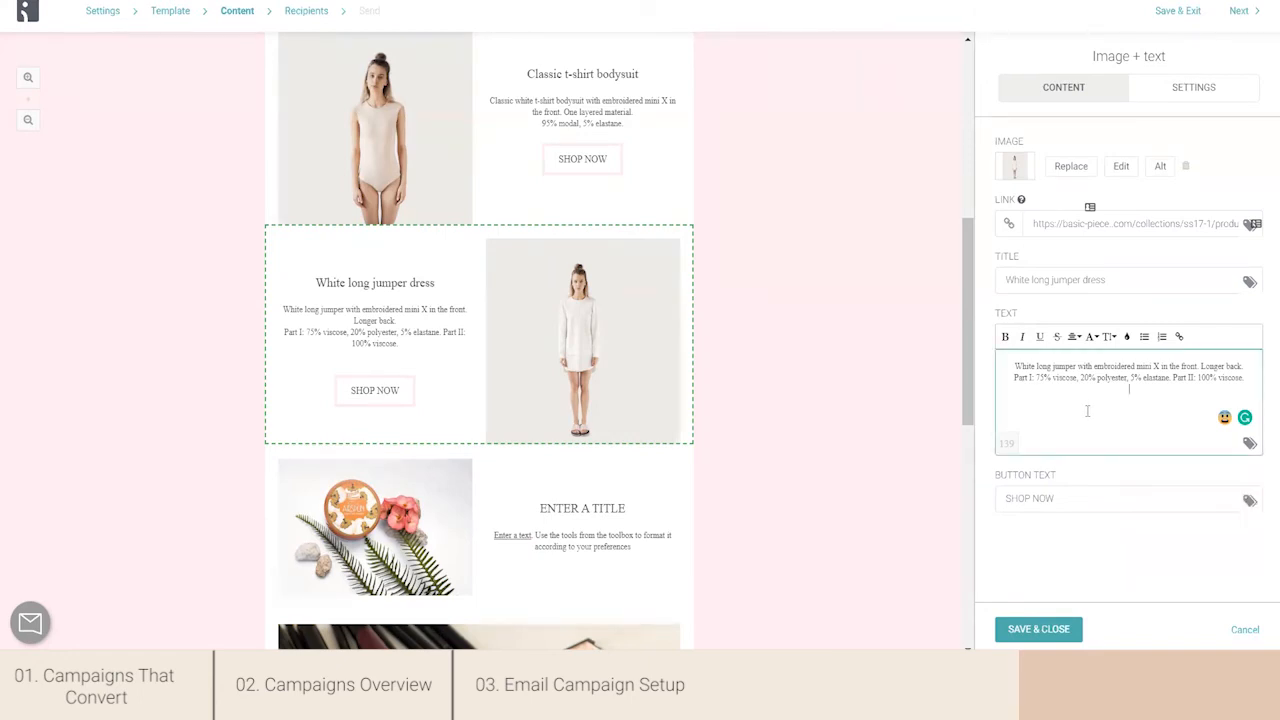
# - Delete the unused image-and-text block below the jumper dress and the September makeup image block from the email
pyautogui.click(637, 464)
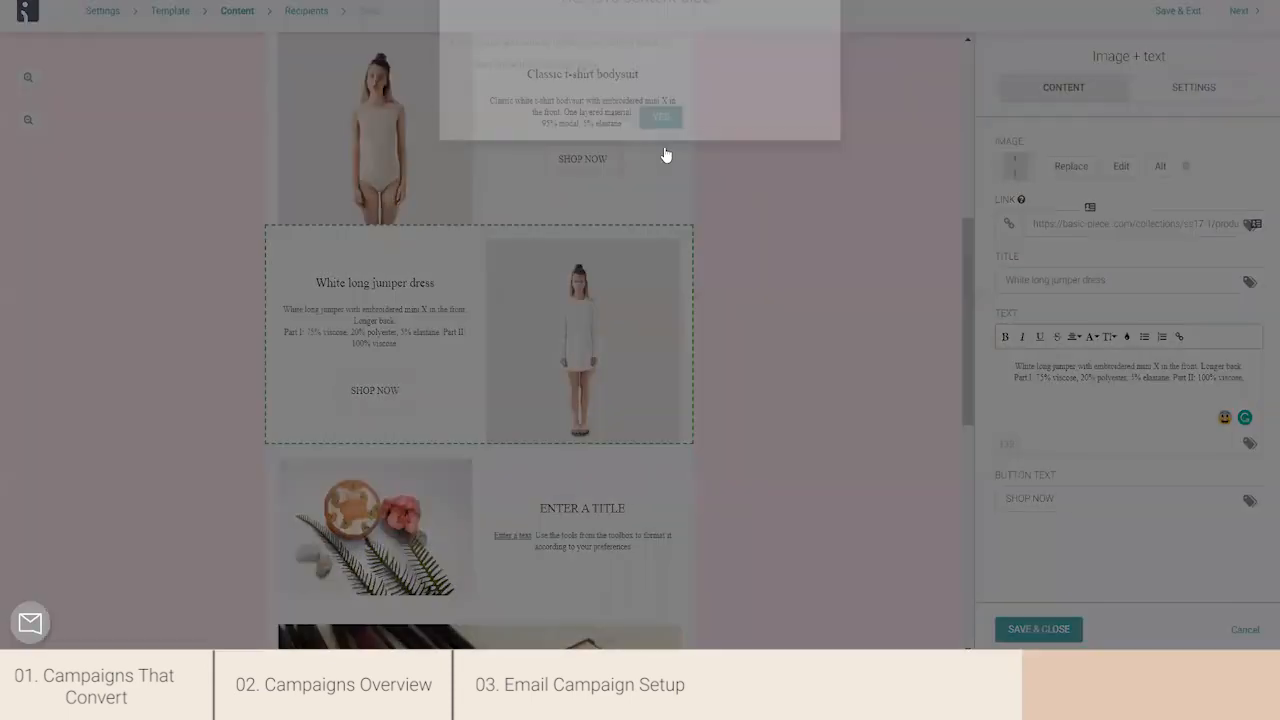
pyautogui.click(661, 138)
pyautogui.moveTo(966, 276); pyautogui.dragTo(971, 347)
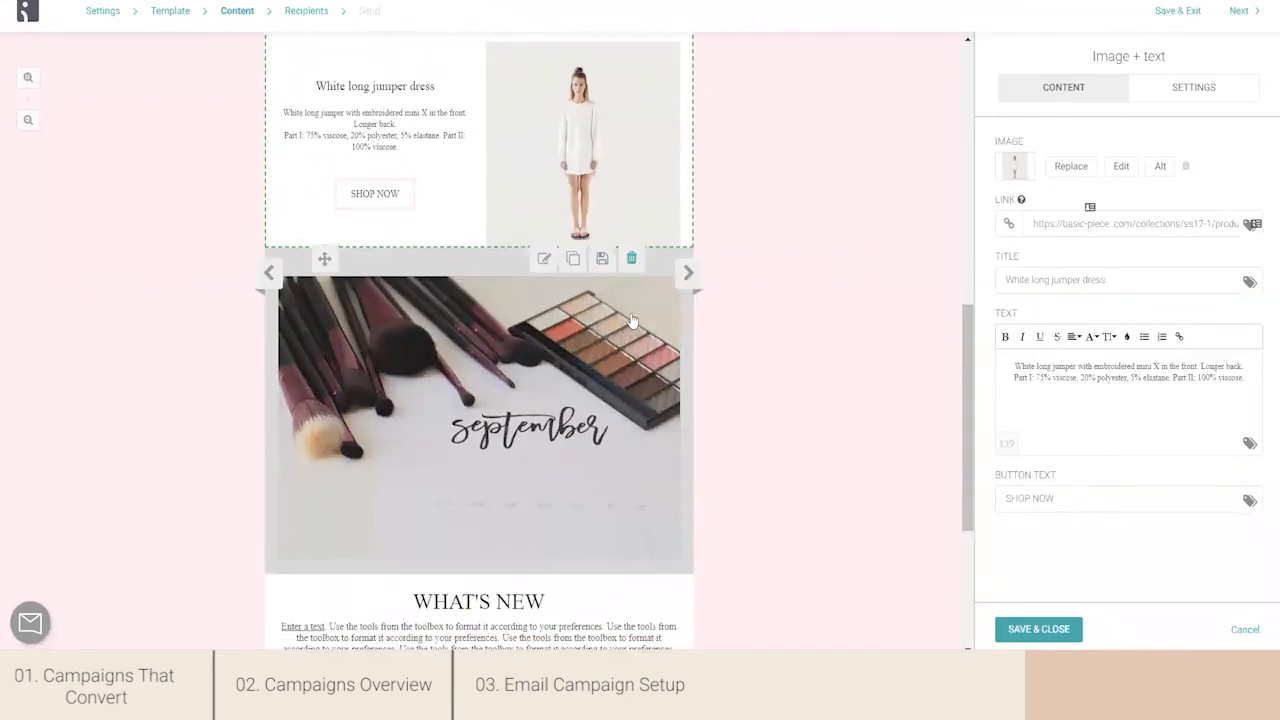
pyautogui.click(633, 261)
pyautogui.click(662, 152)
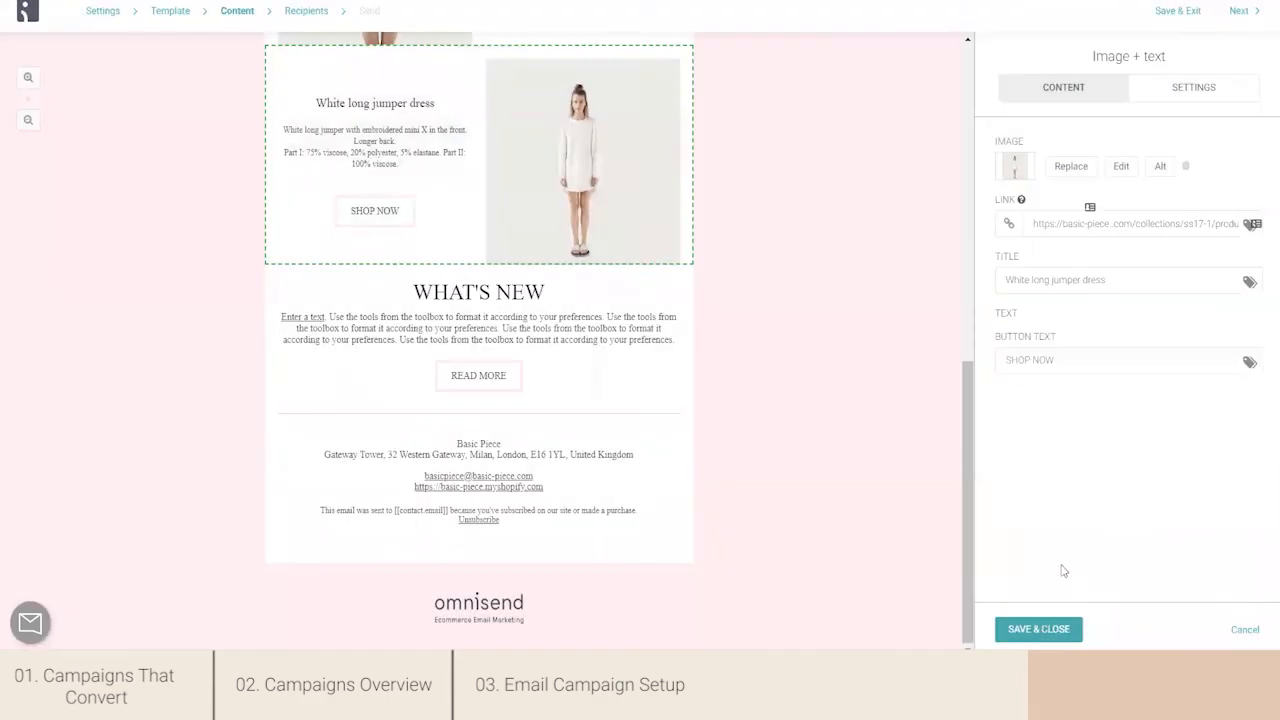
# - Show the edit preferences link in the email footer by turning off the option that hides it
pyautogui.moveTo(968, 520); pyautogui.dragTo(962, 229)
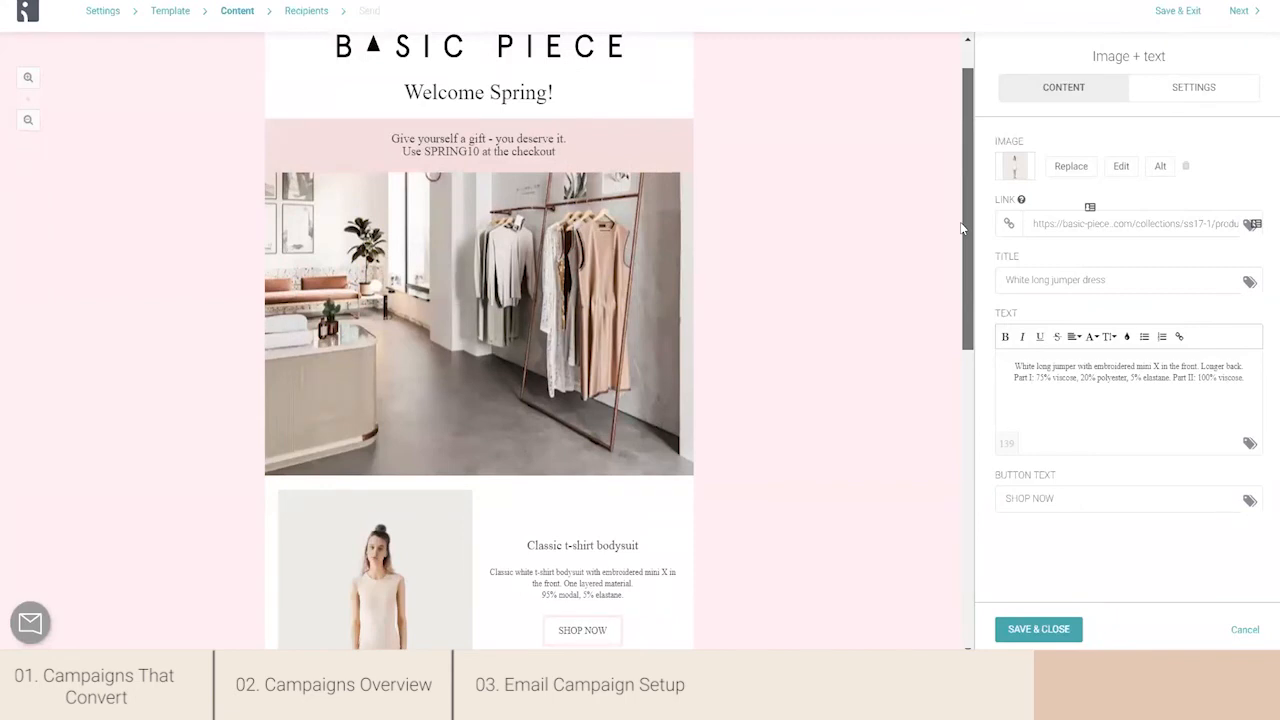
pyautogui.scroll(-1, 963, 229)
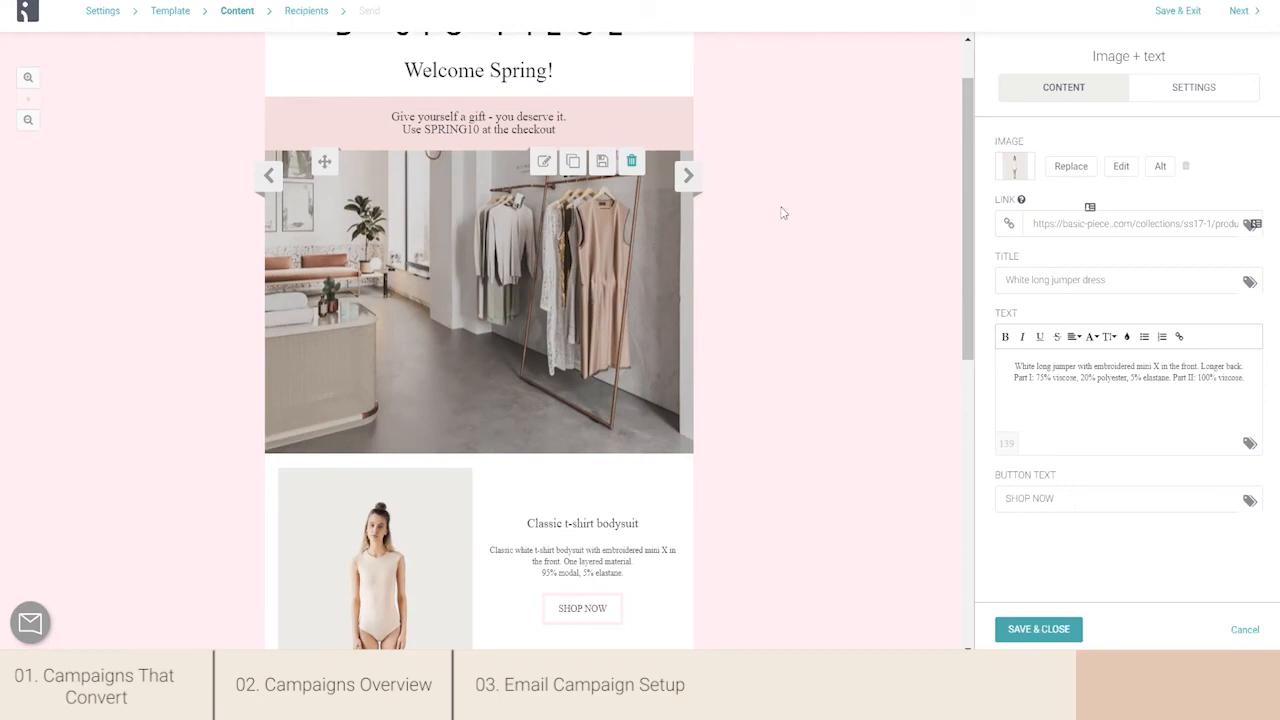
pyautogui.moveTo(974, 209); pyautogui.dragTo(952, 460)
pyautogui.scroll(-1, 917, 471)
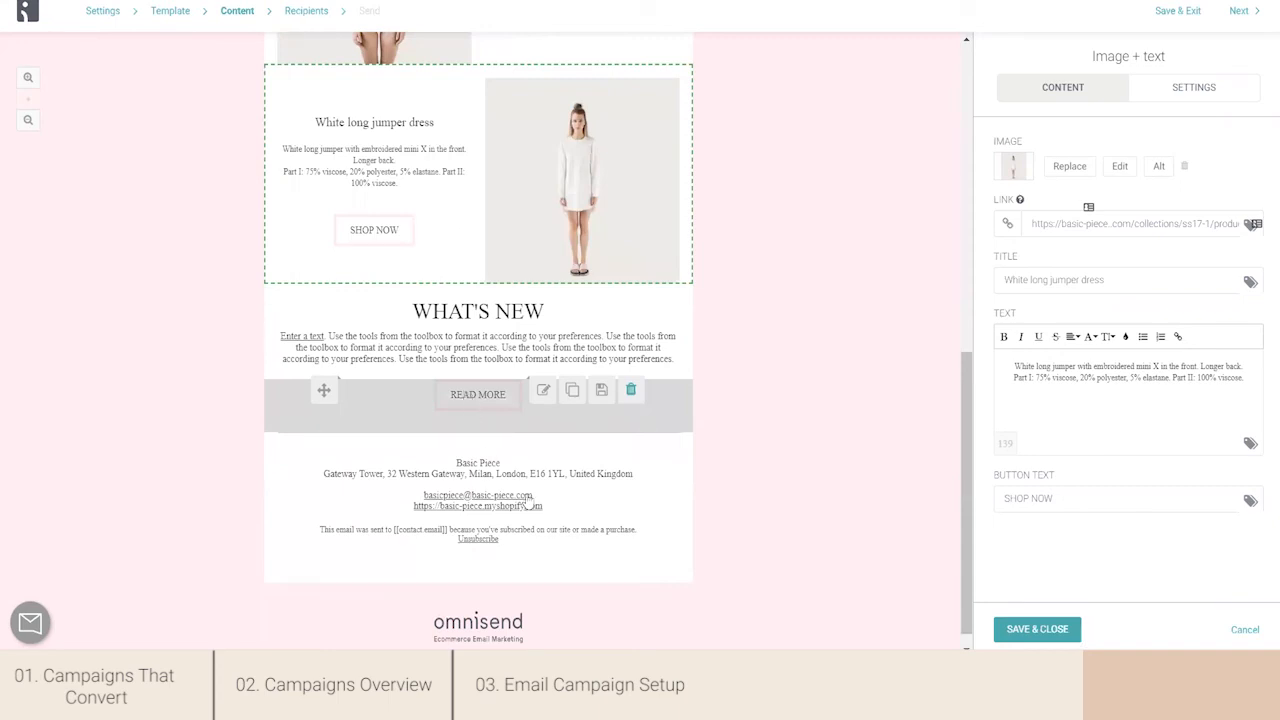
pyautogui.click(585, 531)
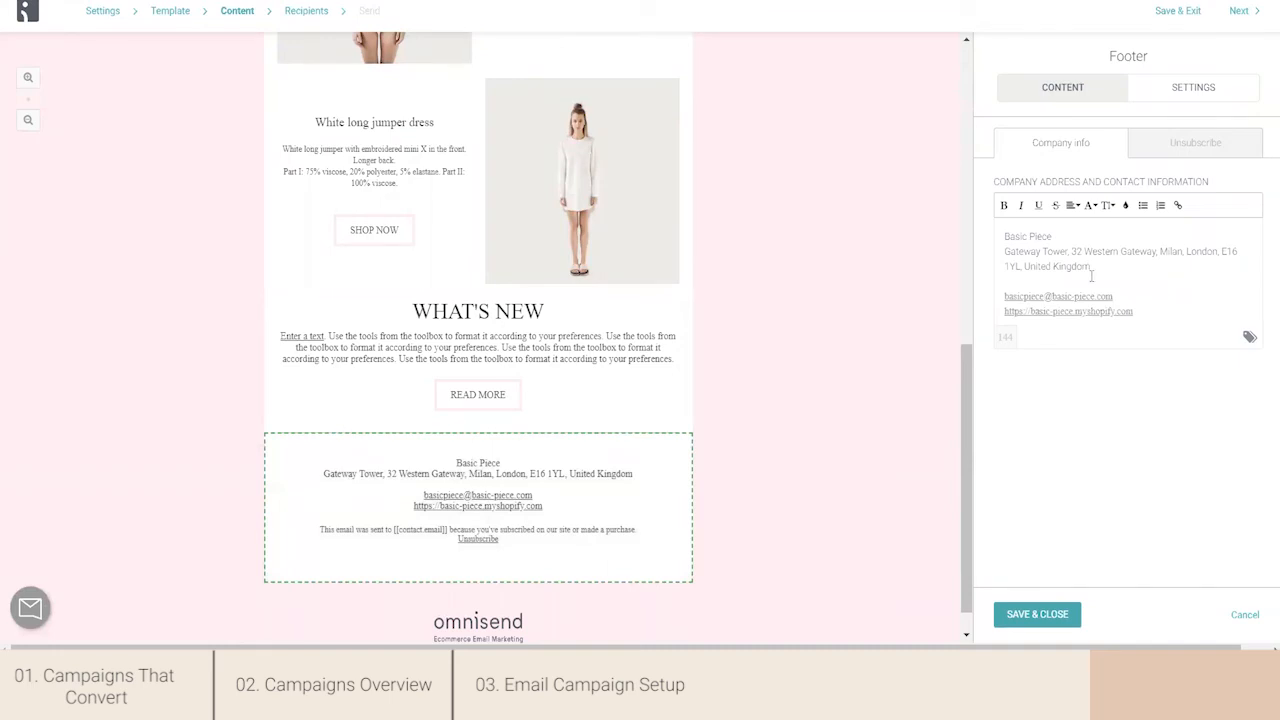
pyautogui.click(1197, 156)
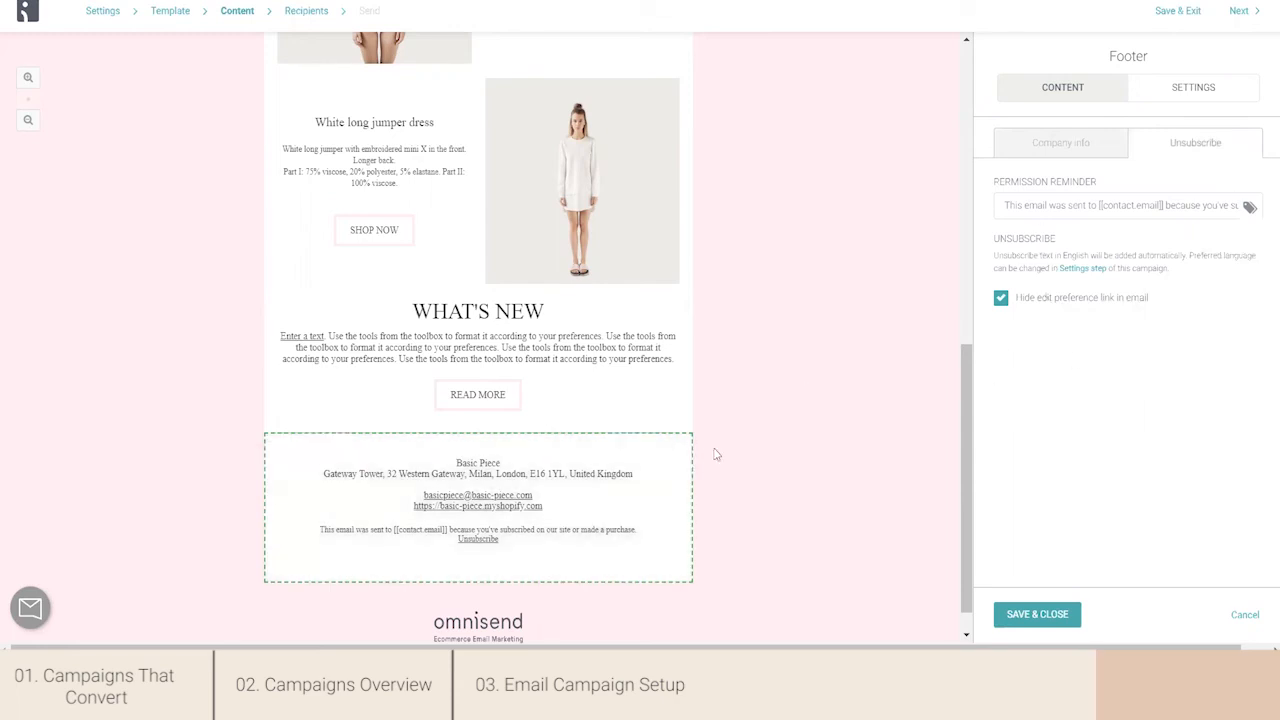
pyautogui.click(1000, 300)
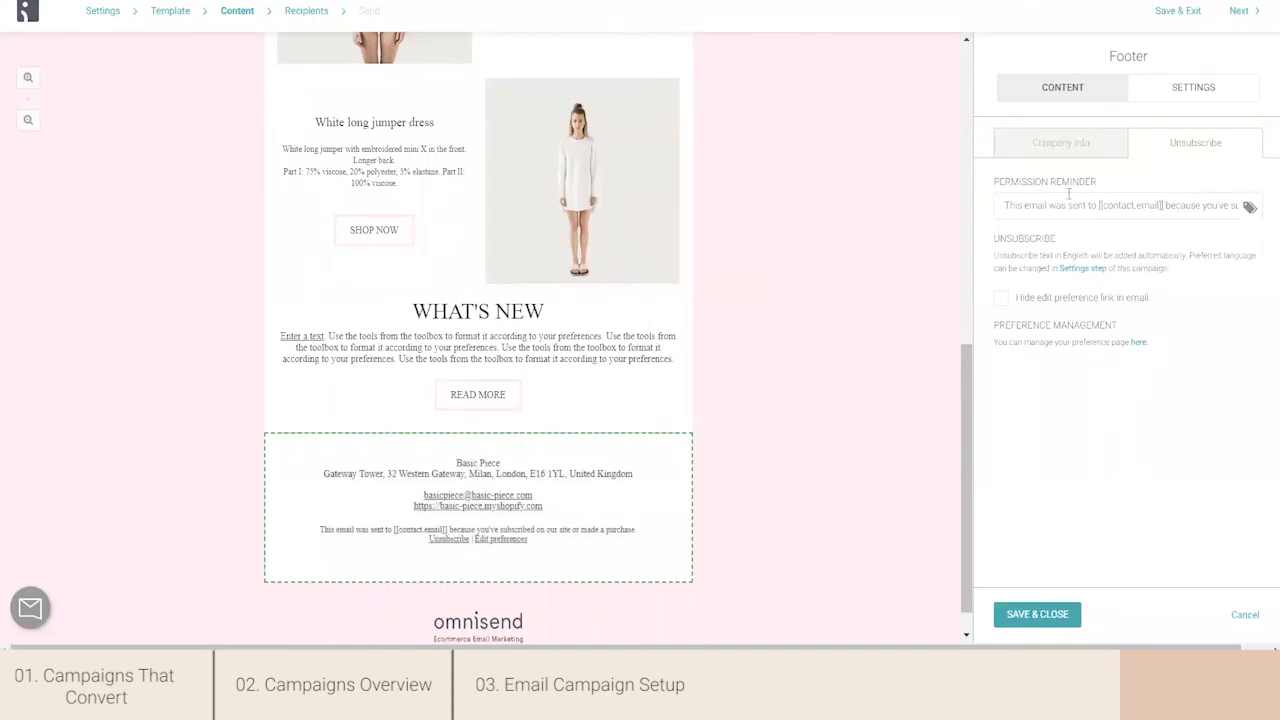
# - Change the footer type to 2 columns and social, and save the footer block
pyautogui.click(1058, 143)
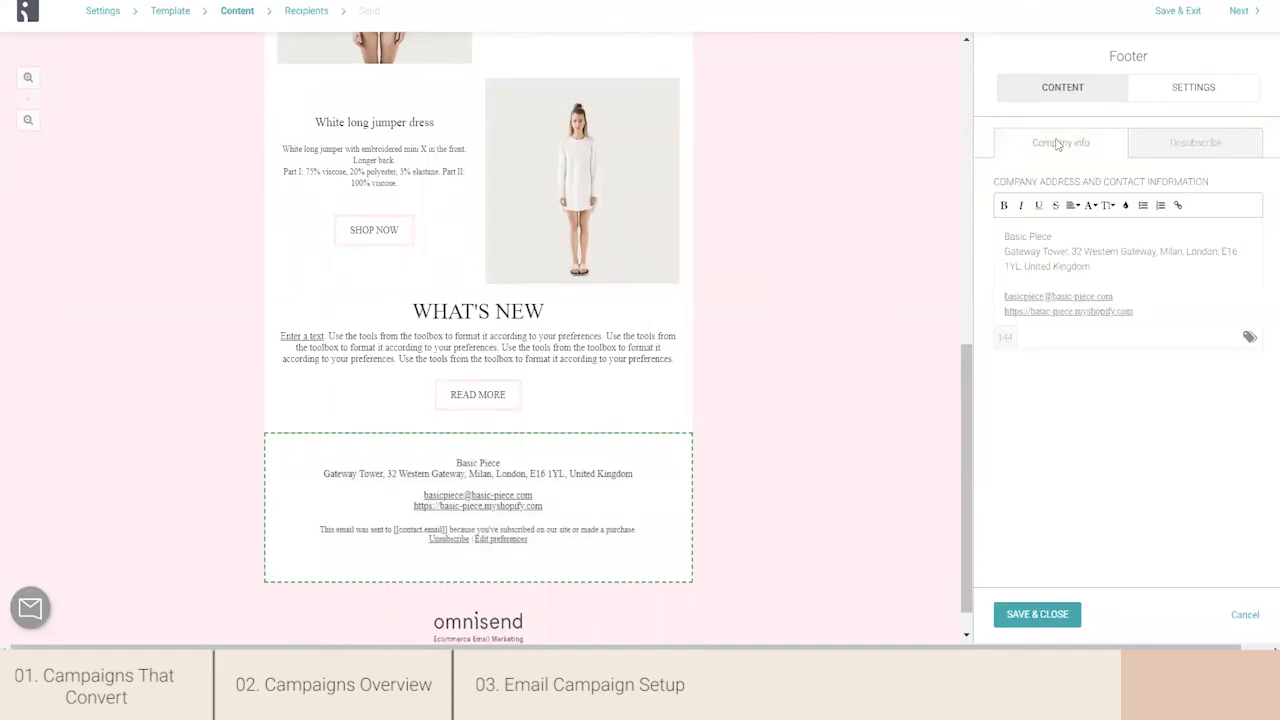
pyautogui.click(1191, 95)
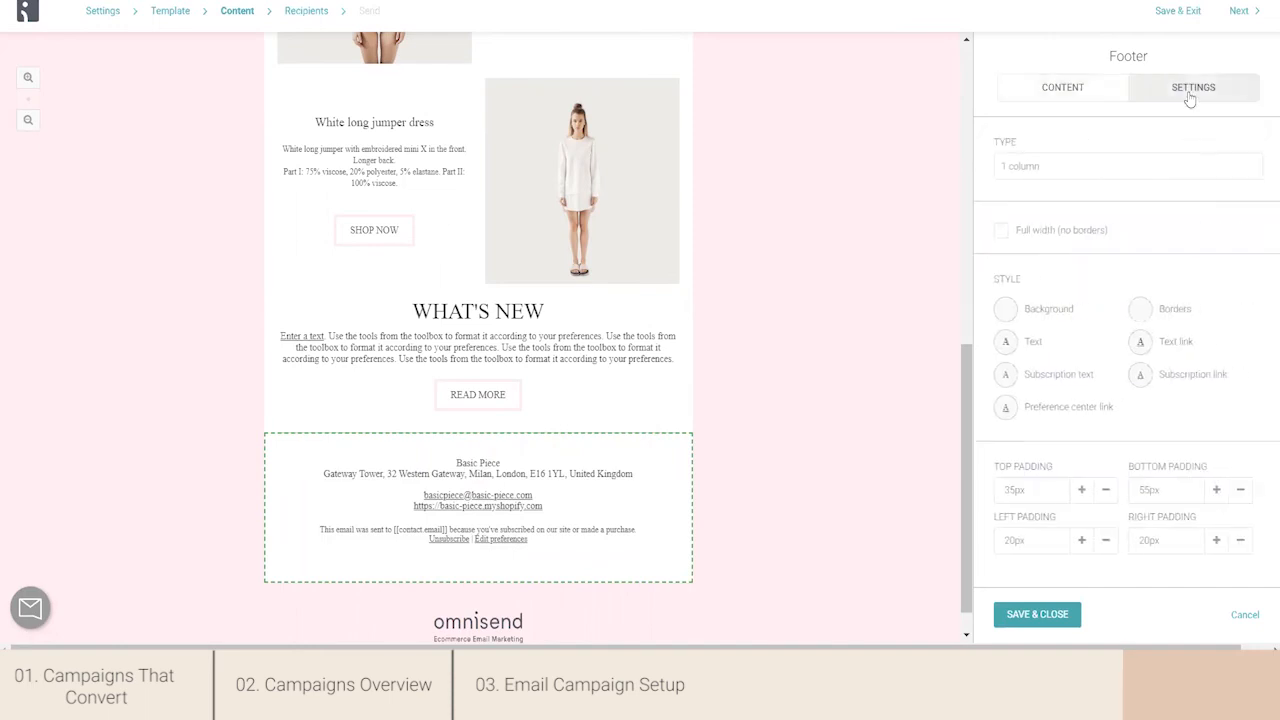
pyautogui.click(1014, 168)
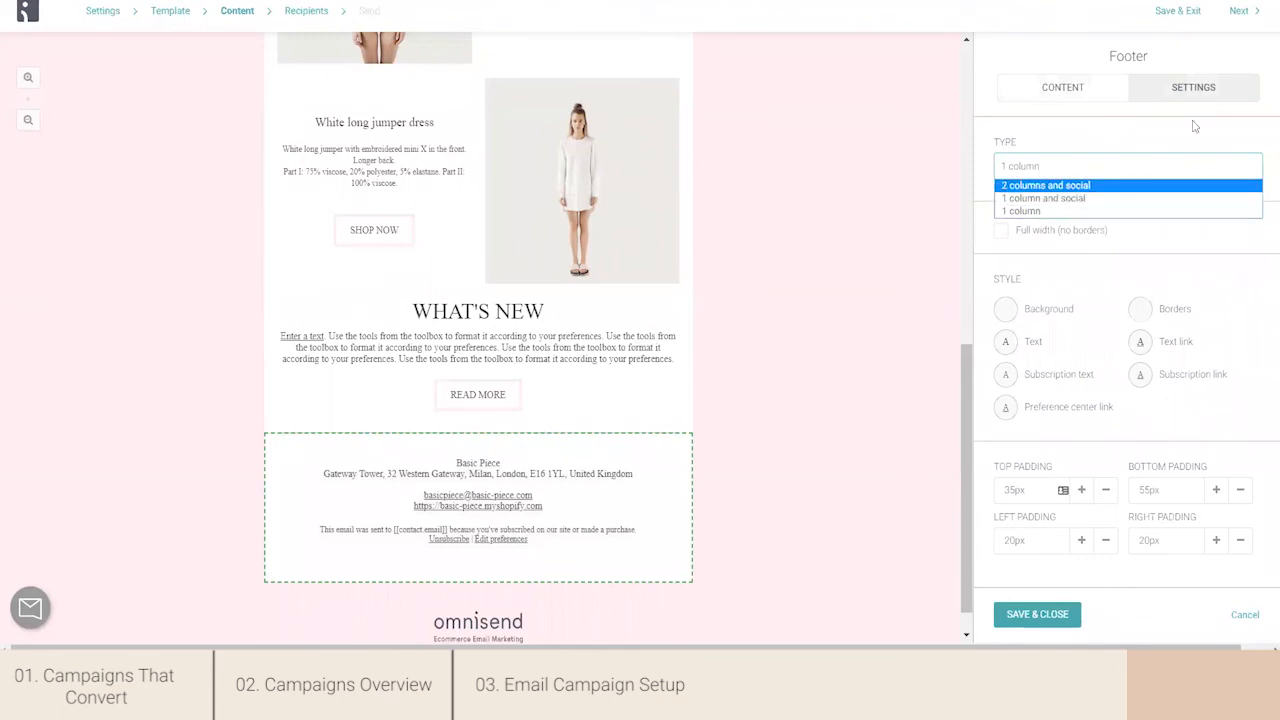
pyautogui.click(1012, 186)
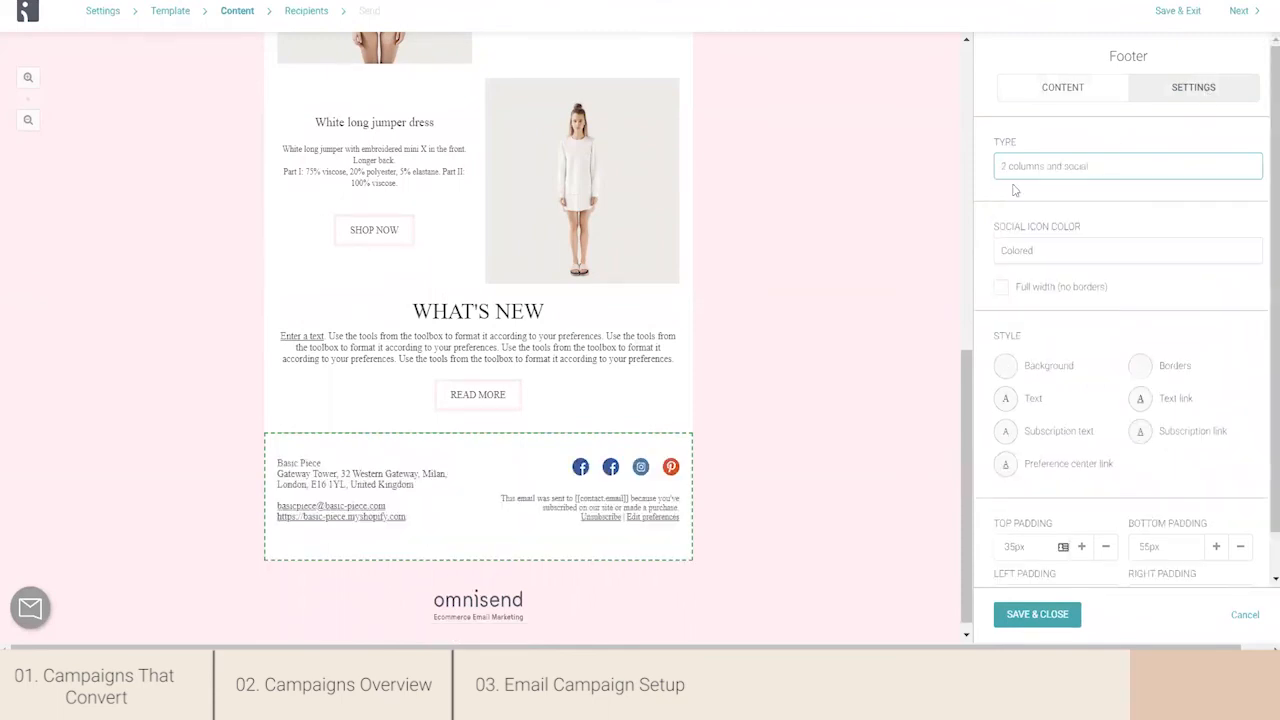
pyautogui.moveTo(965, 423); pyautogui.dragTo(960, 472)
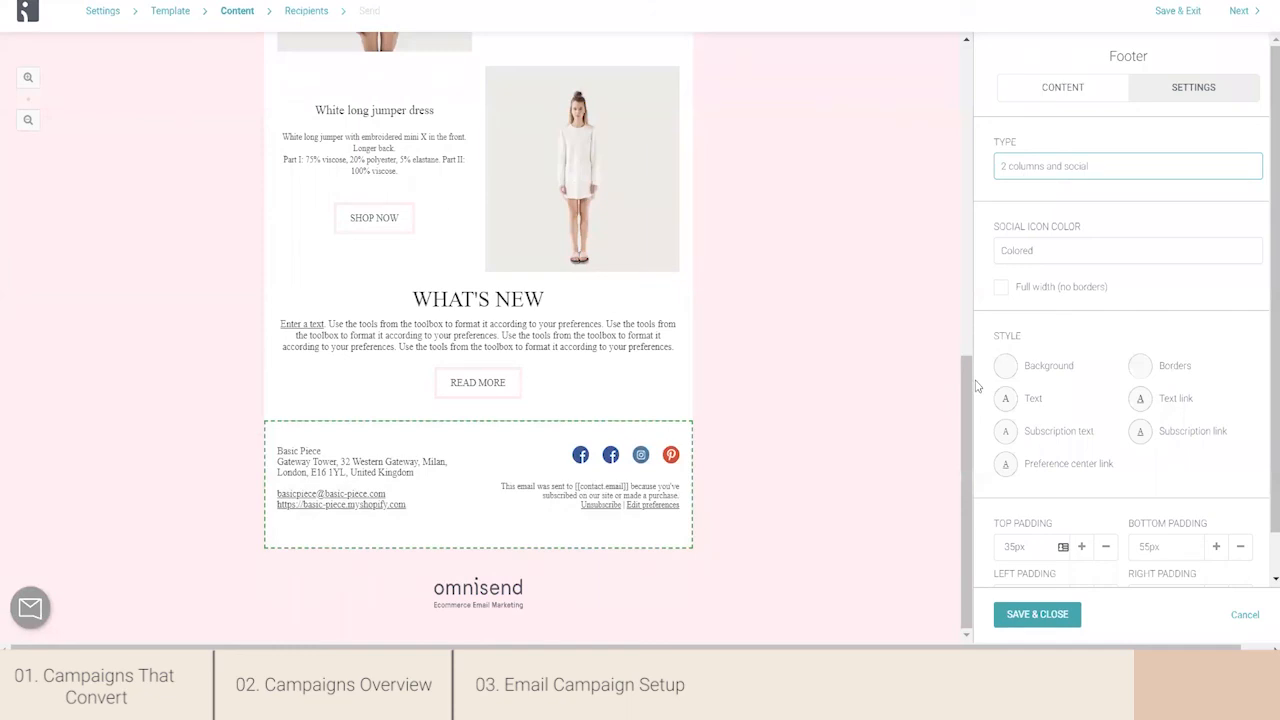
pyautogui.click(1079, 91)
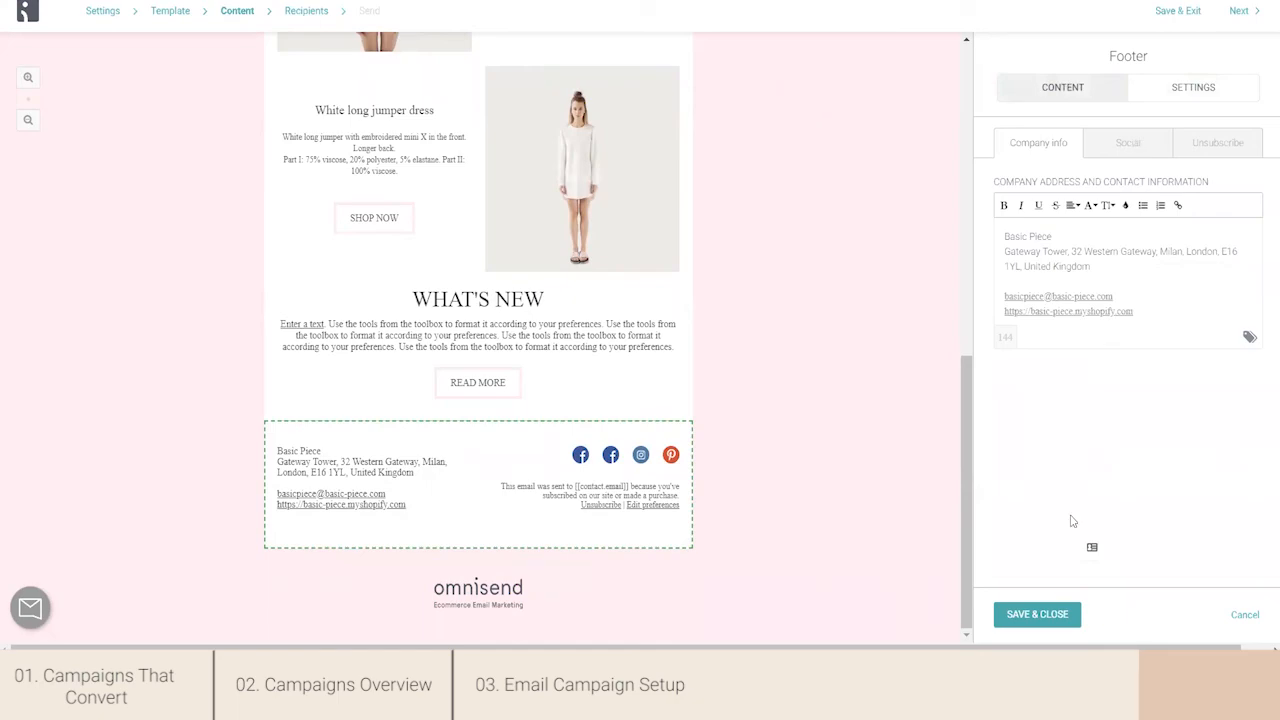
pyautogui.moveTo(968, 491); pyautogui.dragTo(993, 185)
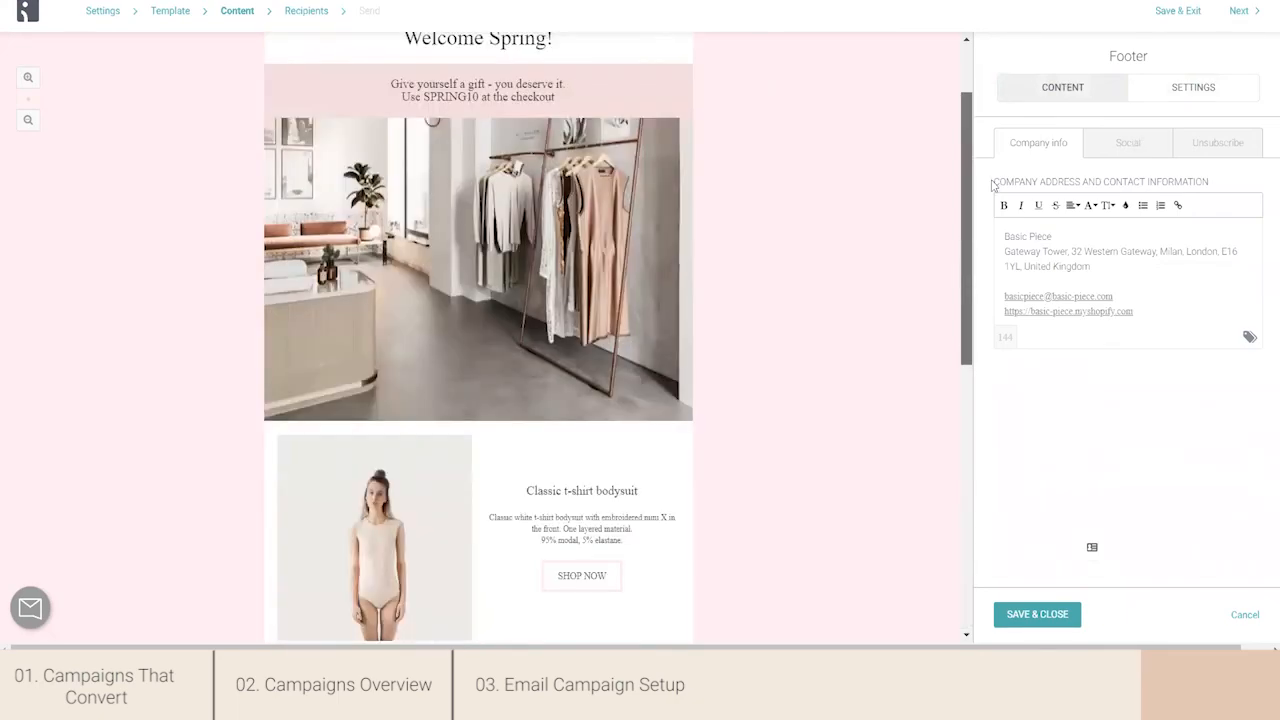
pyautogui.click(1057, 613)
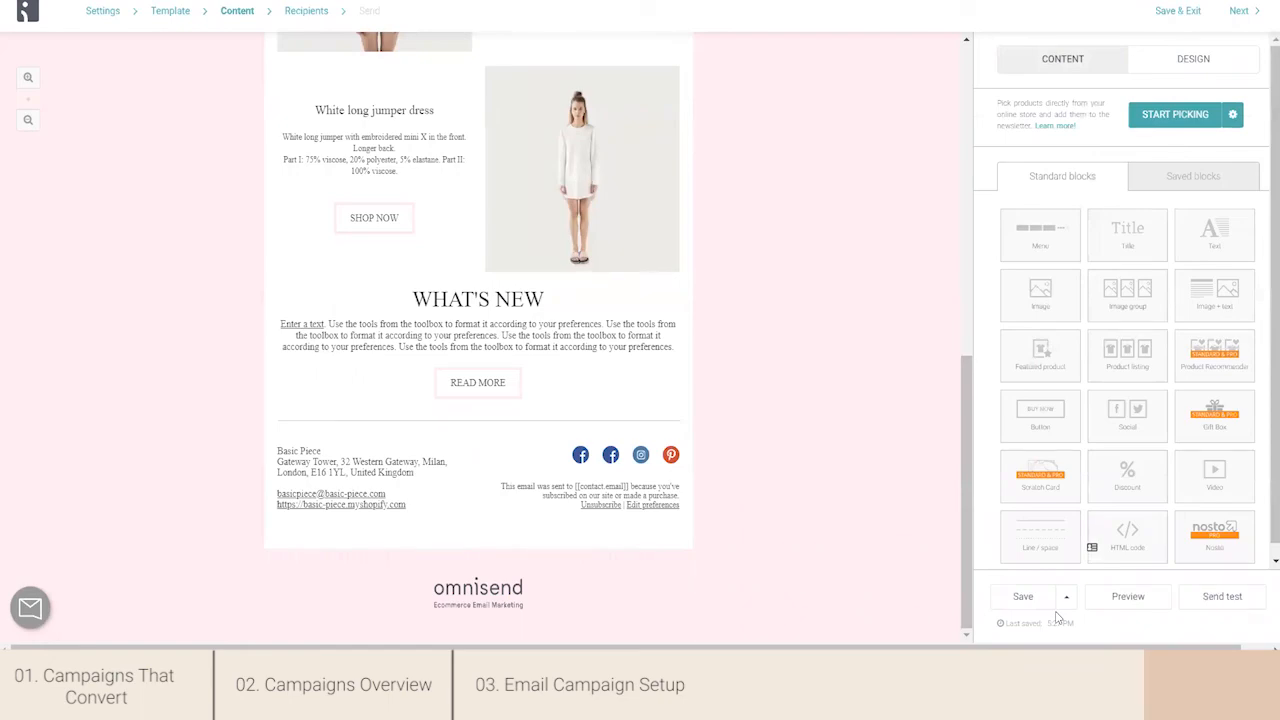
pyautogui.moveTo(964, 530); pyautogui.dragTo(938, 558)
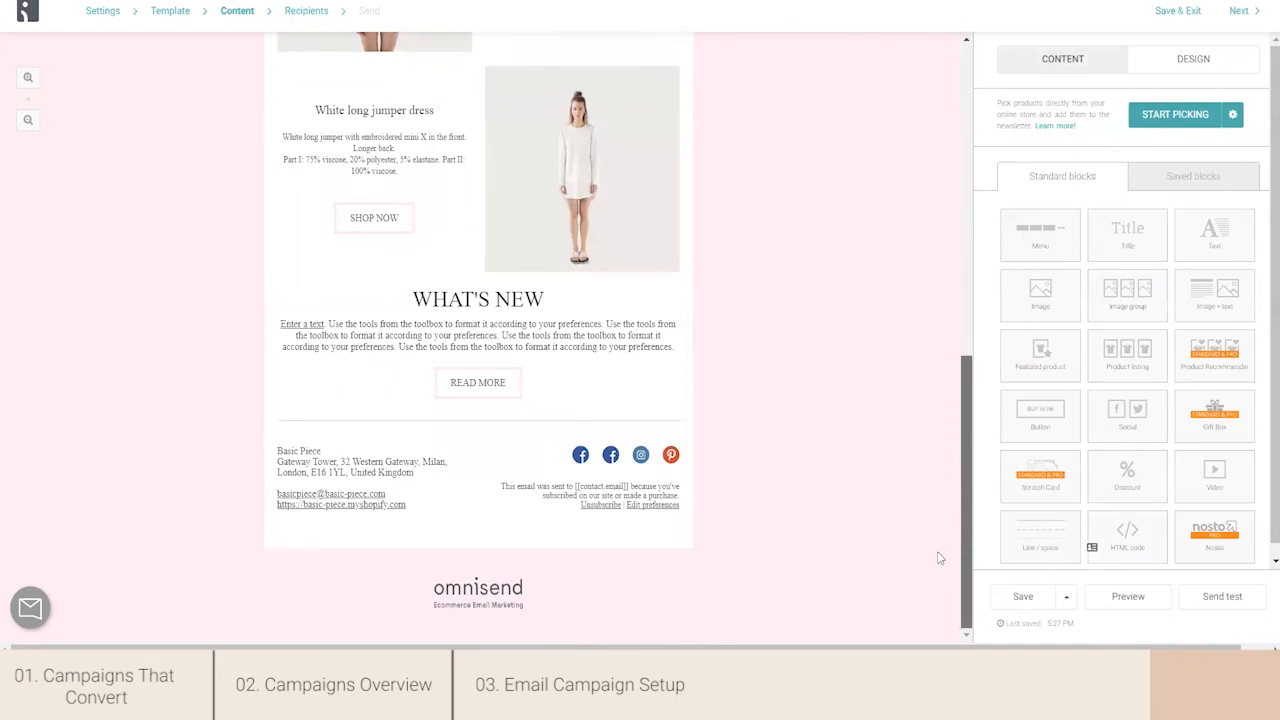
# - Preview the email as it looks on mobile, and return to the editor
pyautogui.click(1066, 598)
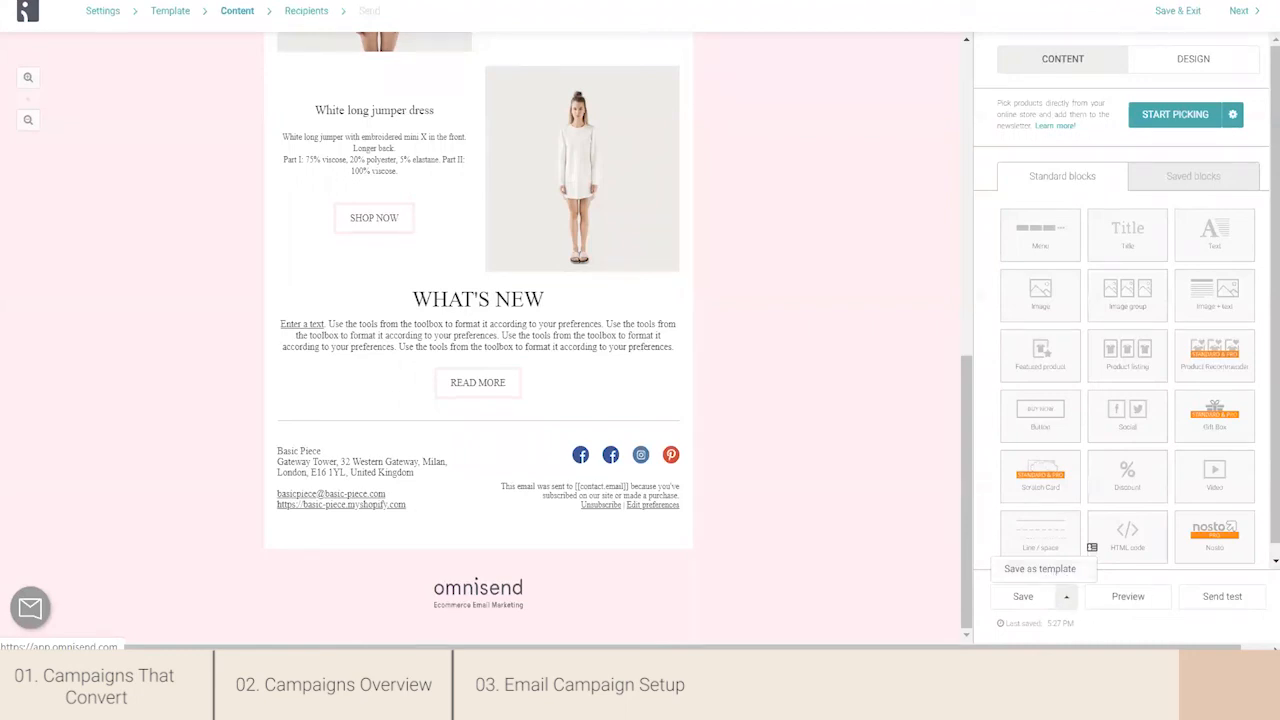
pyautogui.click(1130, 598)
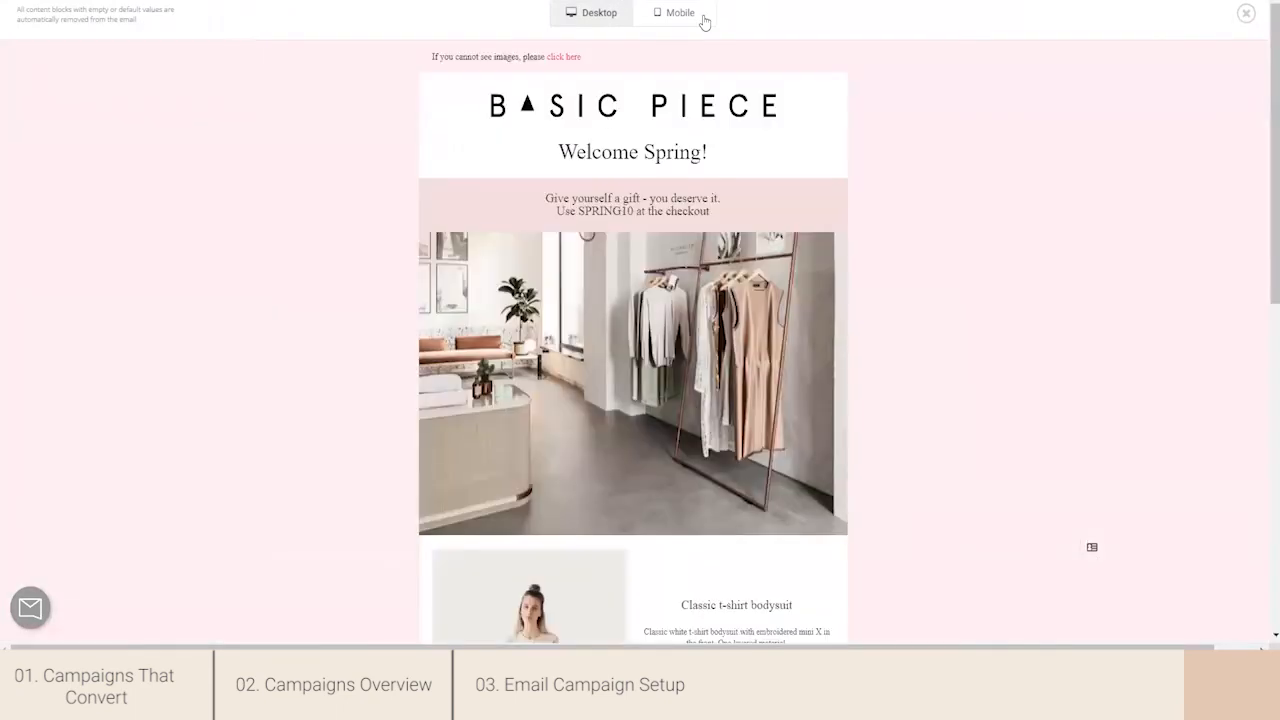
pyautogui.click(701, 18)
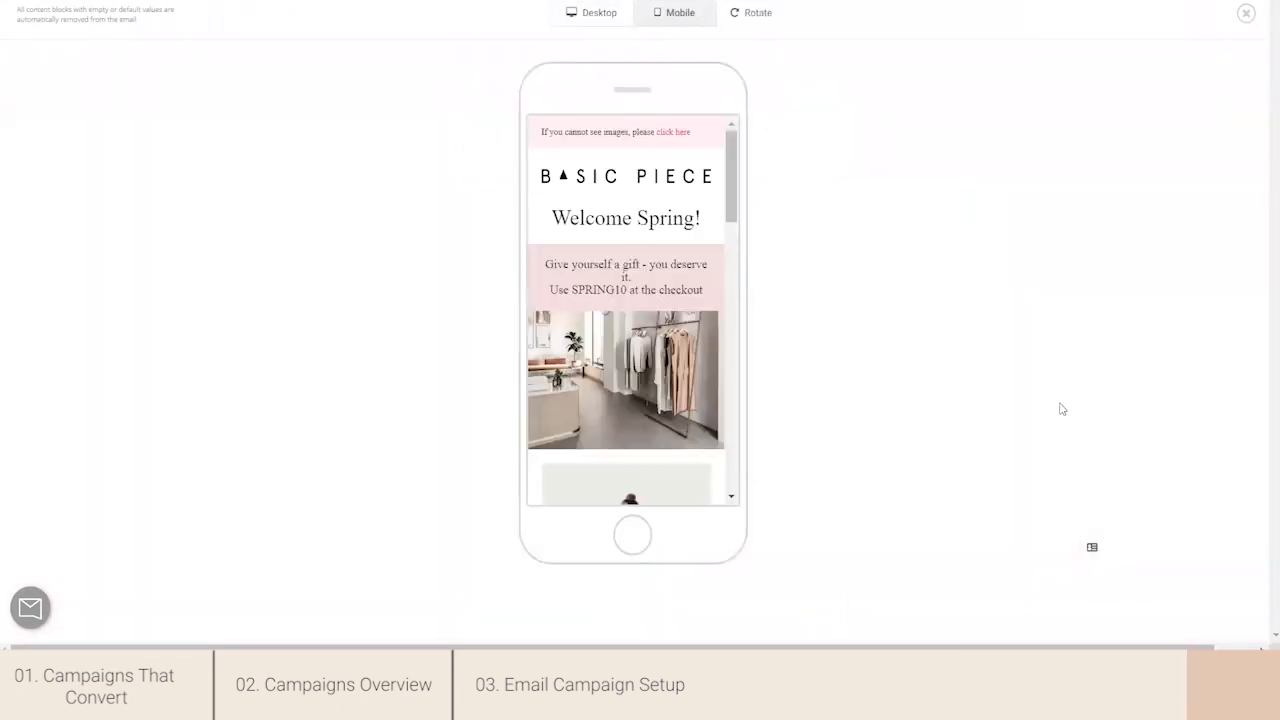
pyautogui.moveTo(733, 182); pyautogui.dragTo(855, 103)
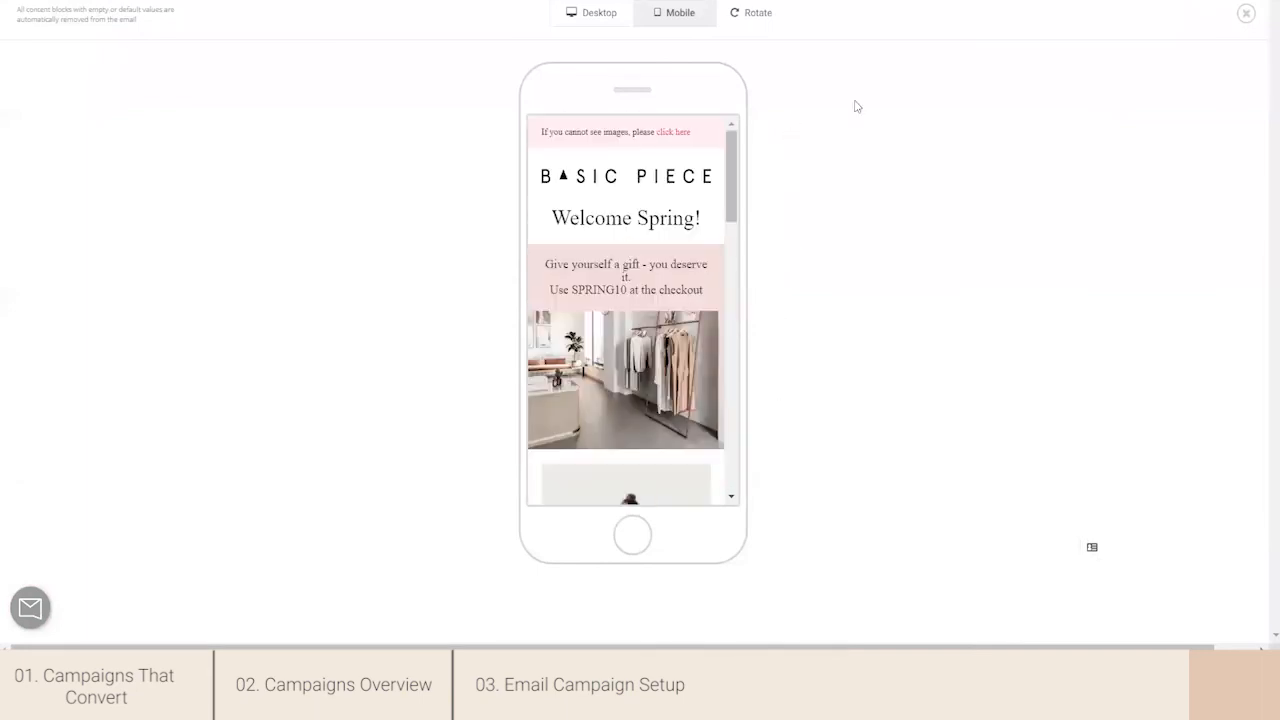
pyautogui.click(1246, 14)
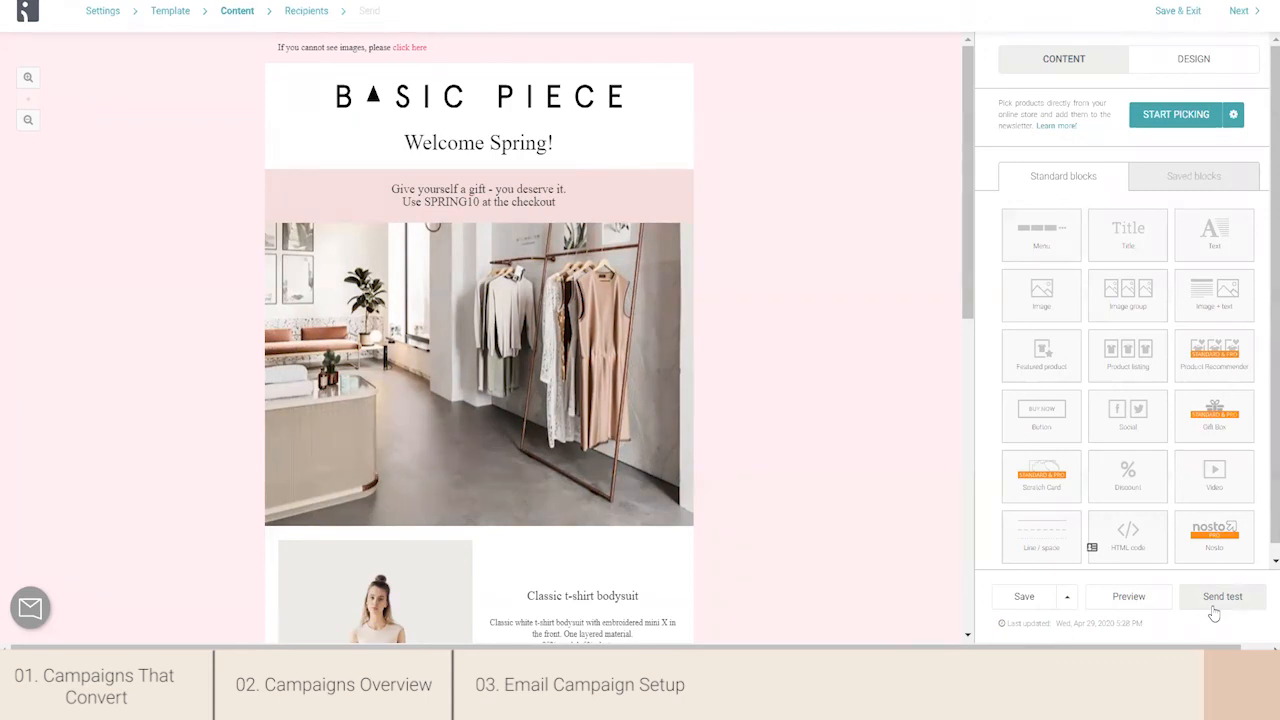
# - Save the email content and proceed to the recipients stage of the campaign
pyautogui.scroll(-1, 1263, 380)
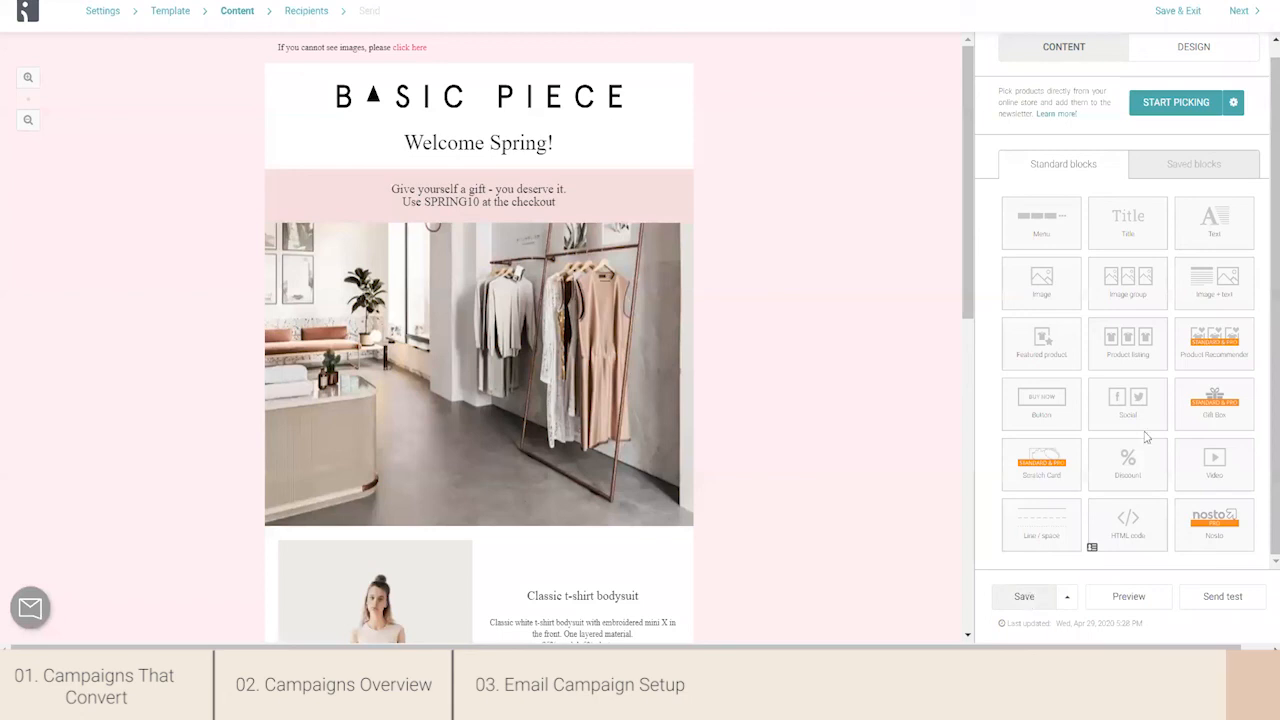
pyautogui.click(1030, 597)
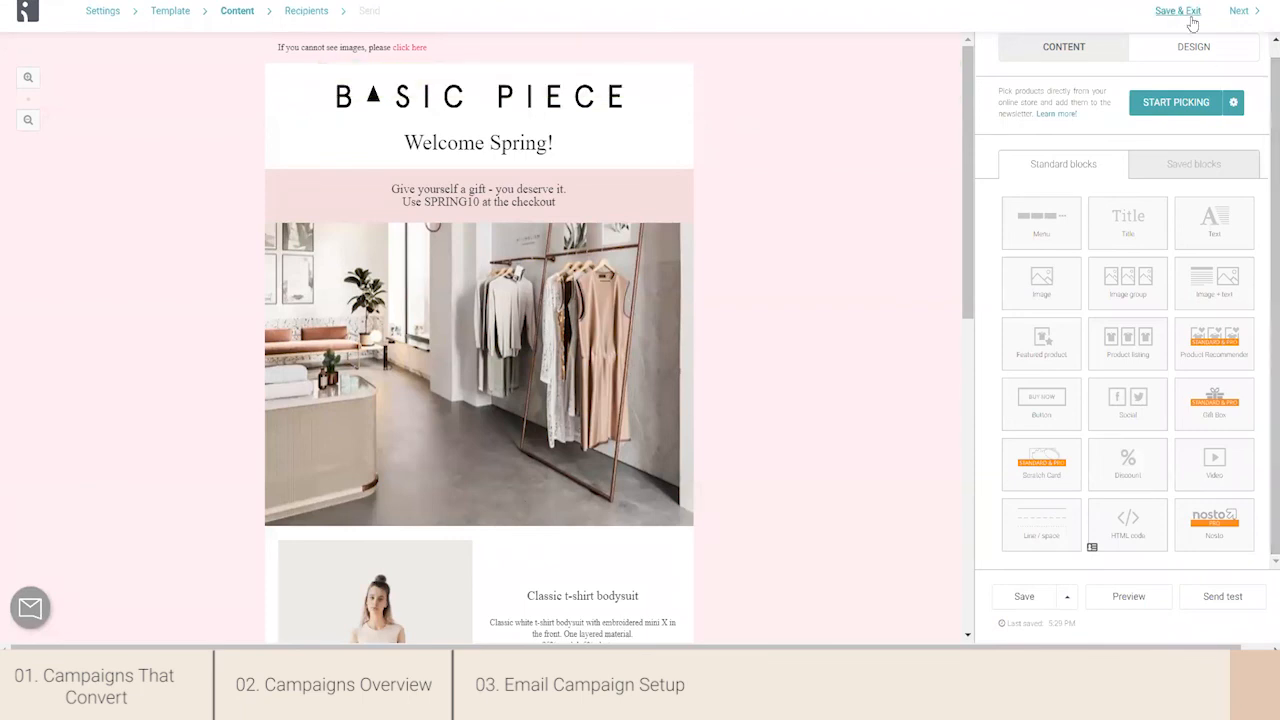
pyautogui.click(1239, 13)
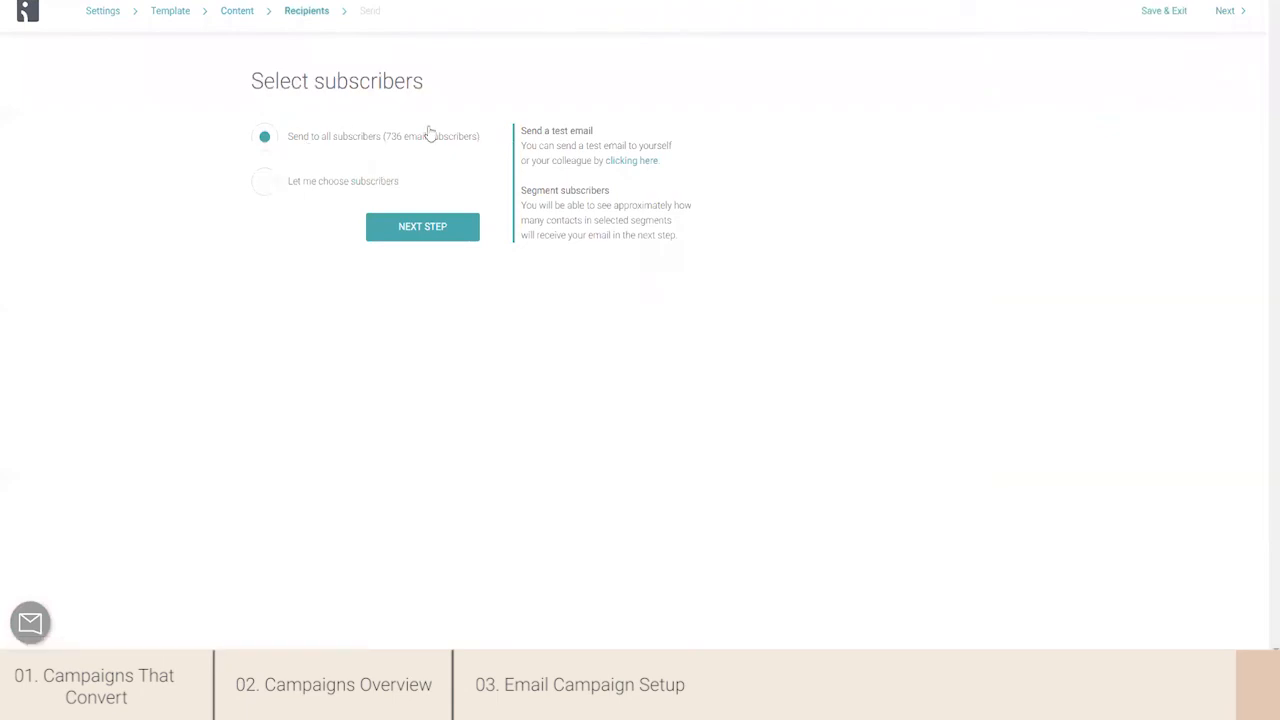
# - Choose the subscribers manually, selecting the Engaged audience segment, and continue to the review stage
pyautogui.click(253, 189)
pyautogui.scroll(-1, 1263, 82)
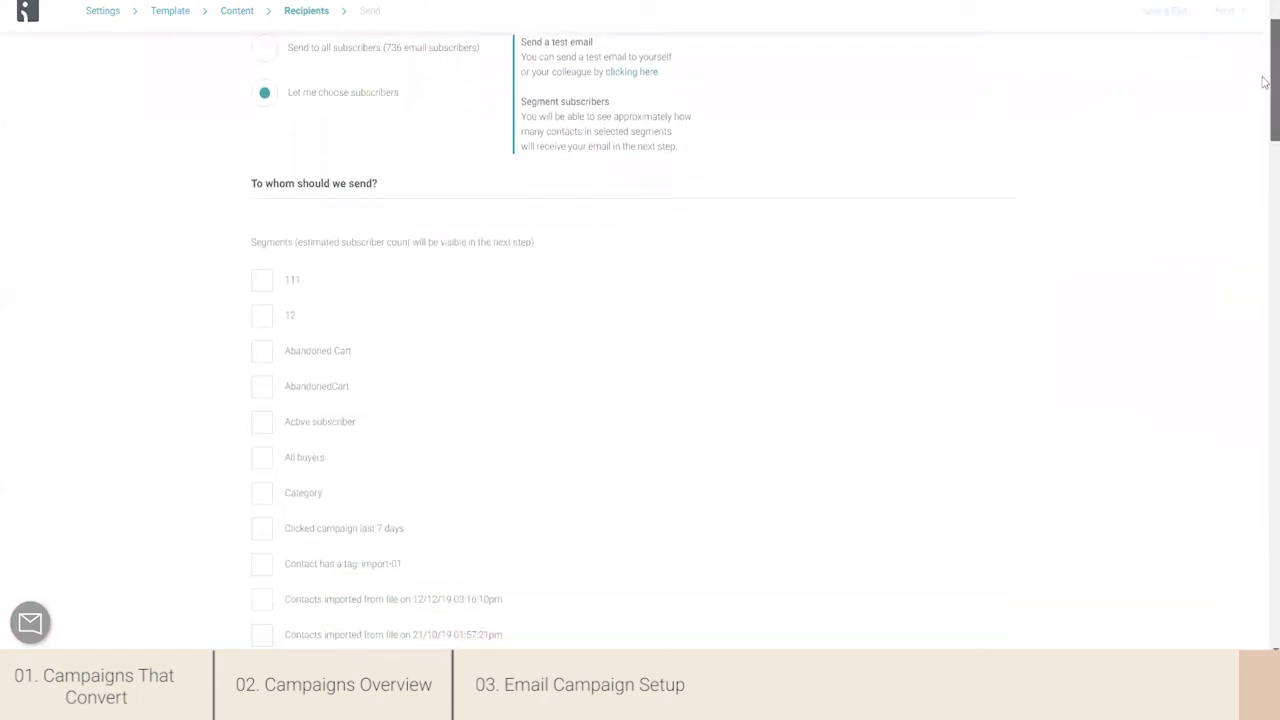
pyautogui.moveTo(1263, 82); pyautogui.dragTo(1263, 142)
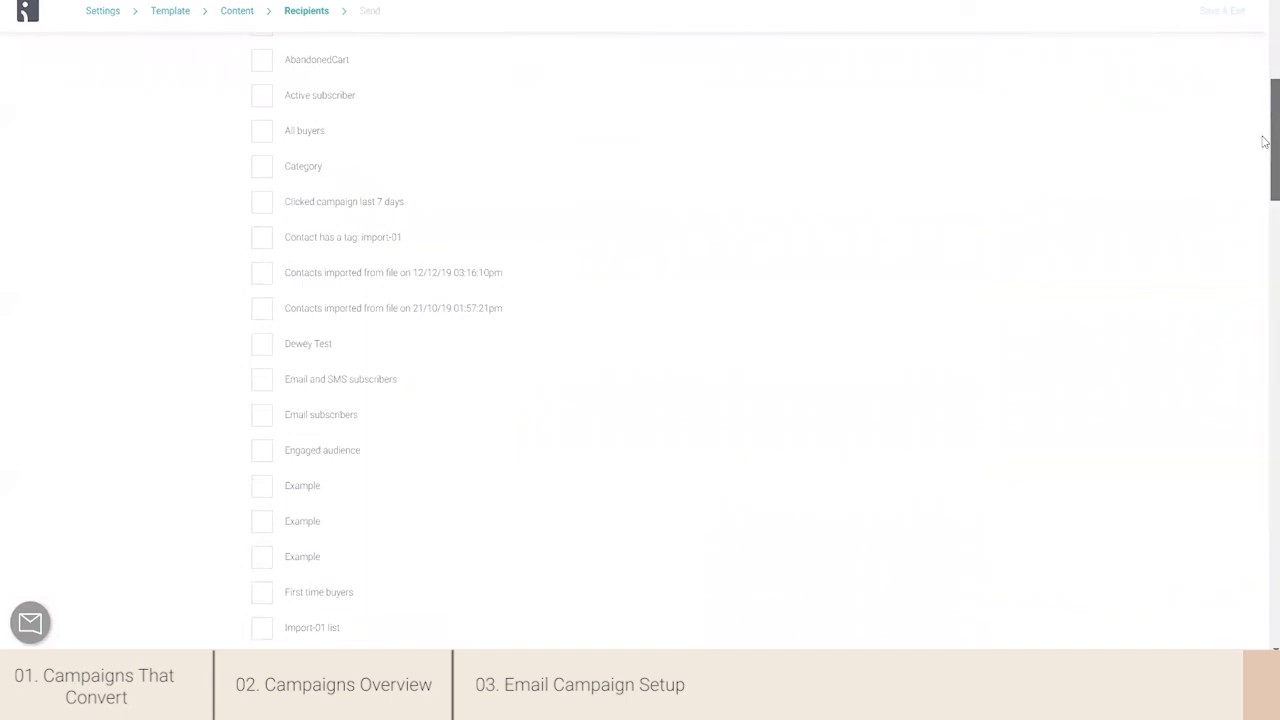
pyautogui.moveTo(1263, 142); pyautogui.dragTo(1263, 183)
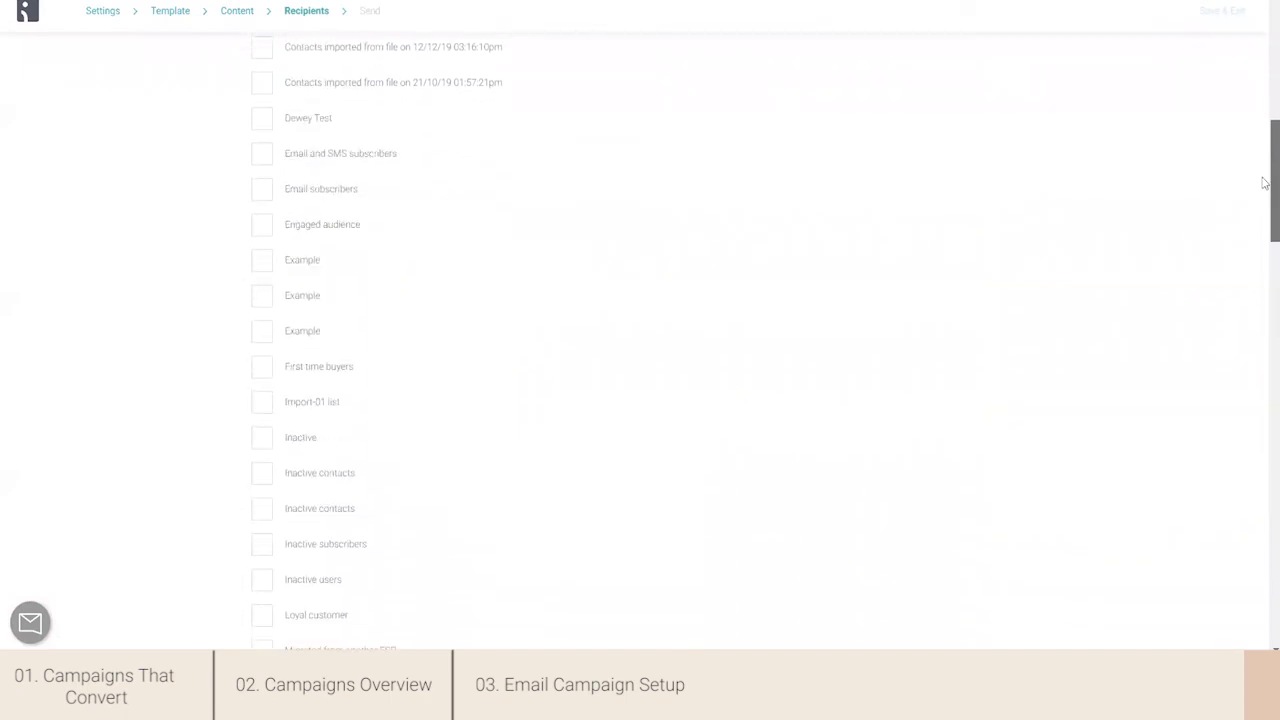
pyautogui.moveTo(1263, 183); pyautogui.dragTo(1264, 143)
pyautogui.click(263, 456)
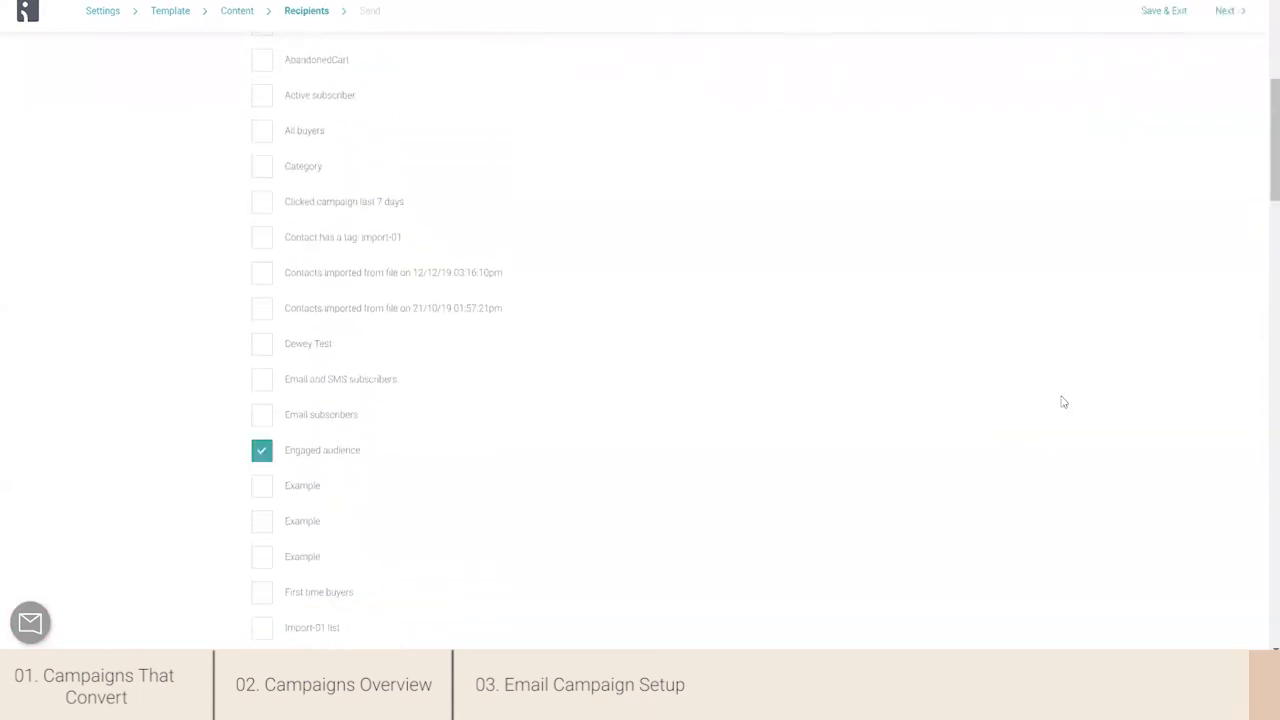
pyautogui.moveTo(1264, 175); pyautogui.dragTo(1264, 640)
pyautogui.click(958, 563)
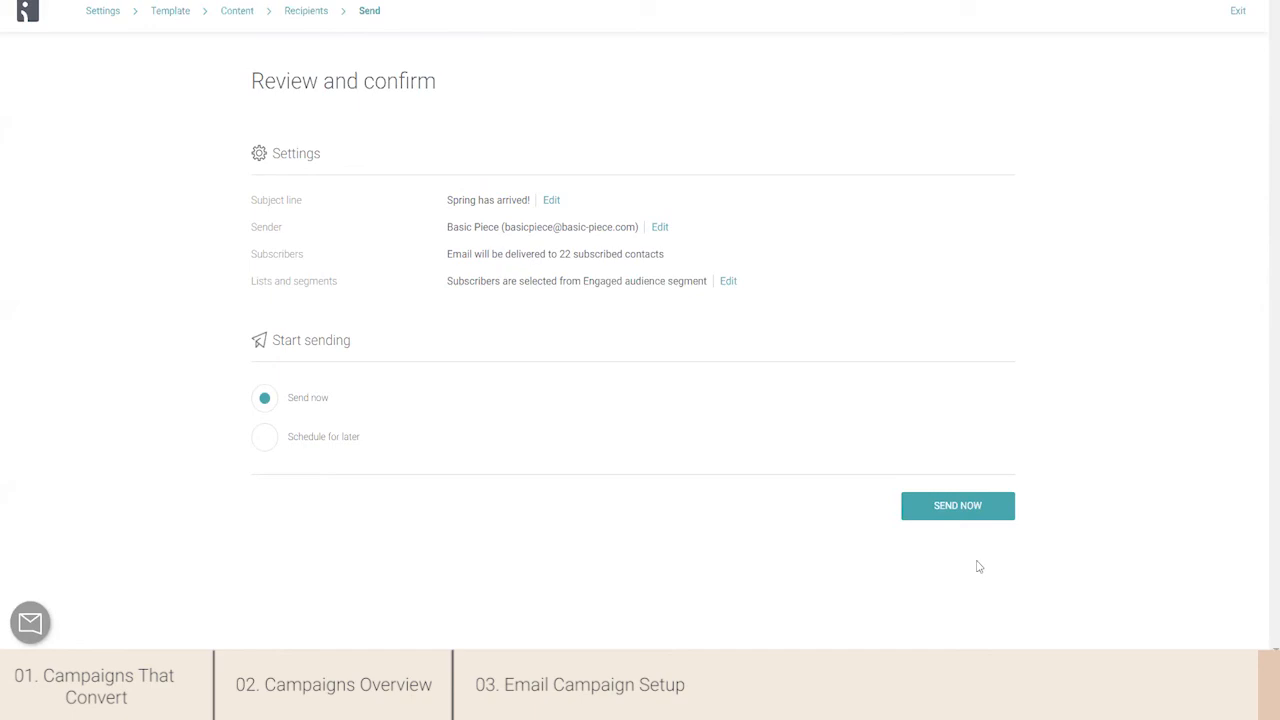
# - Schedule the campaign for later sending on April 30, 2020 at 5:45 pm
pyautogui.click(266, 439)
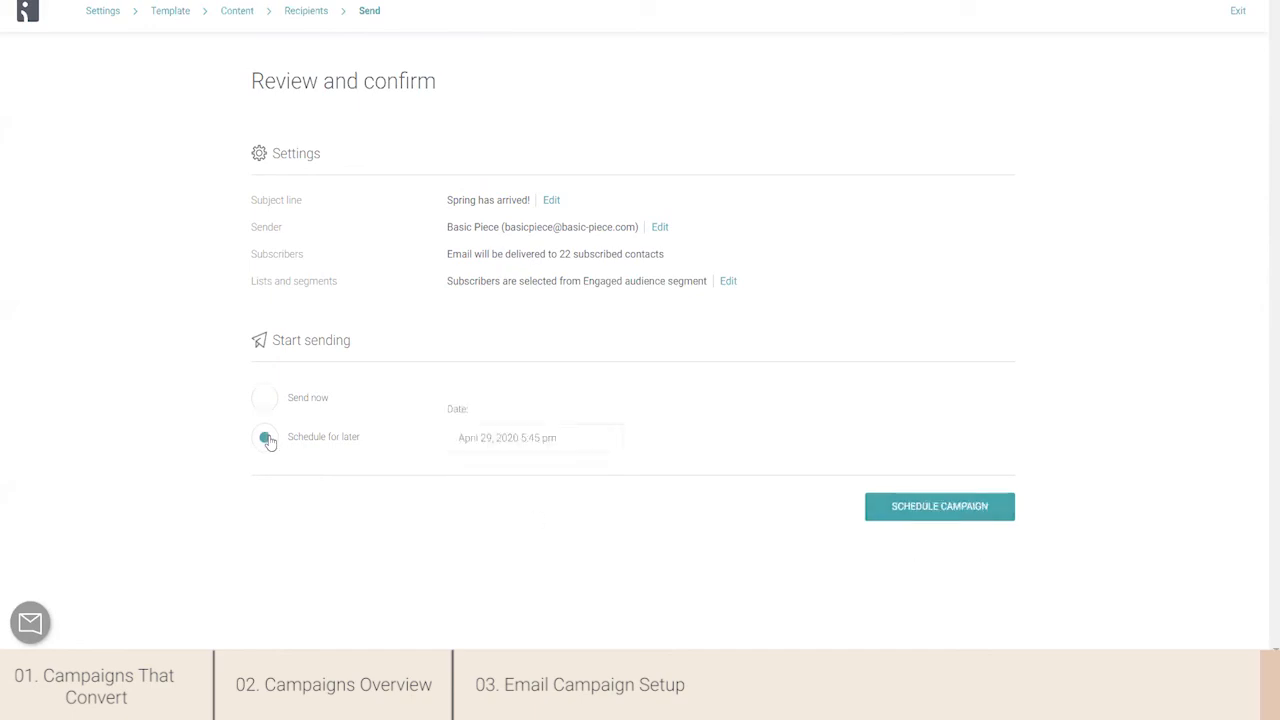
pyautogui.click(521, 440)
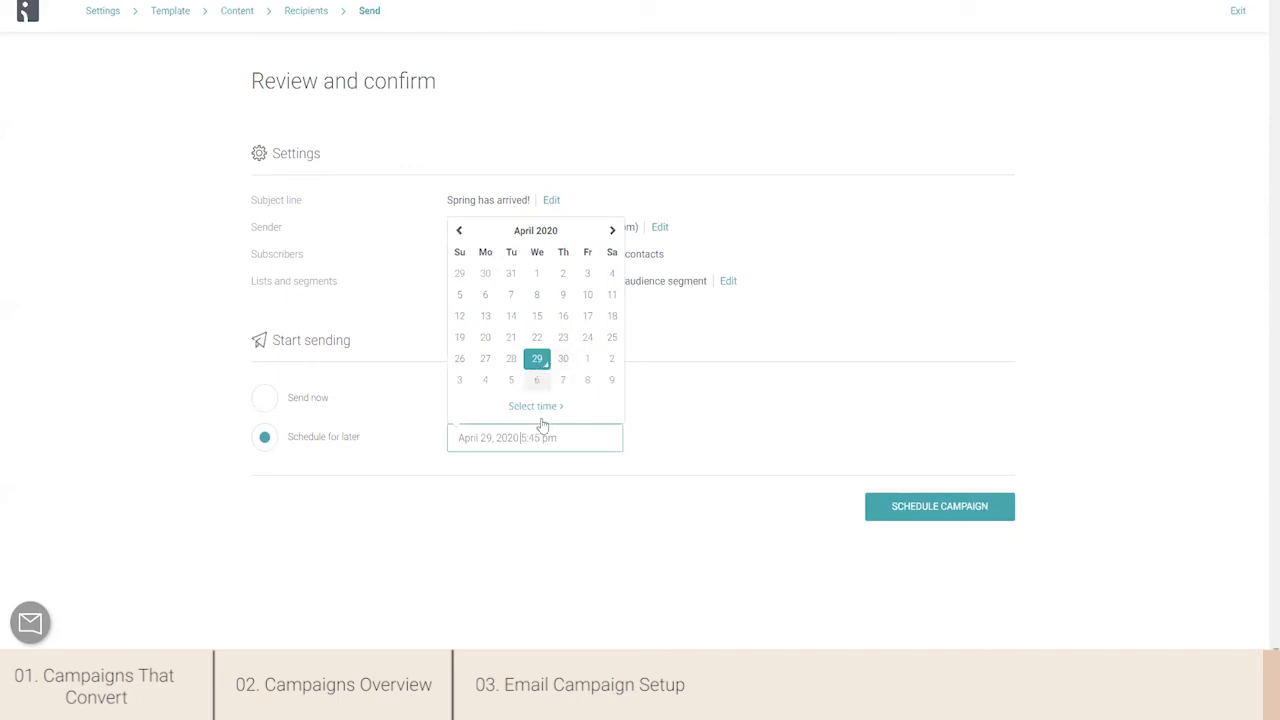
pyautogui.click(563, 359)
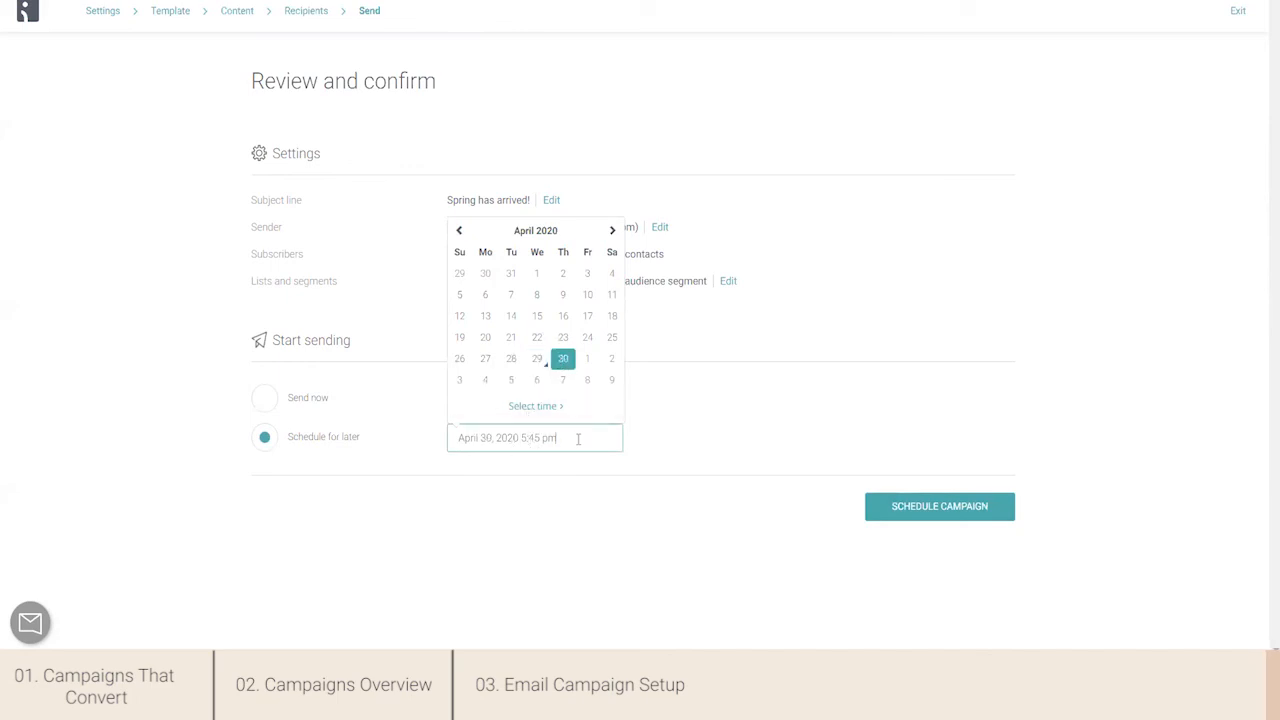
pyautogui.click(648, 575)
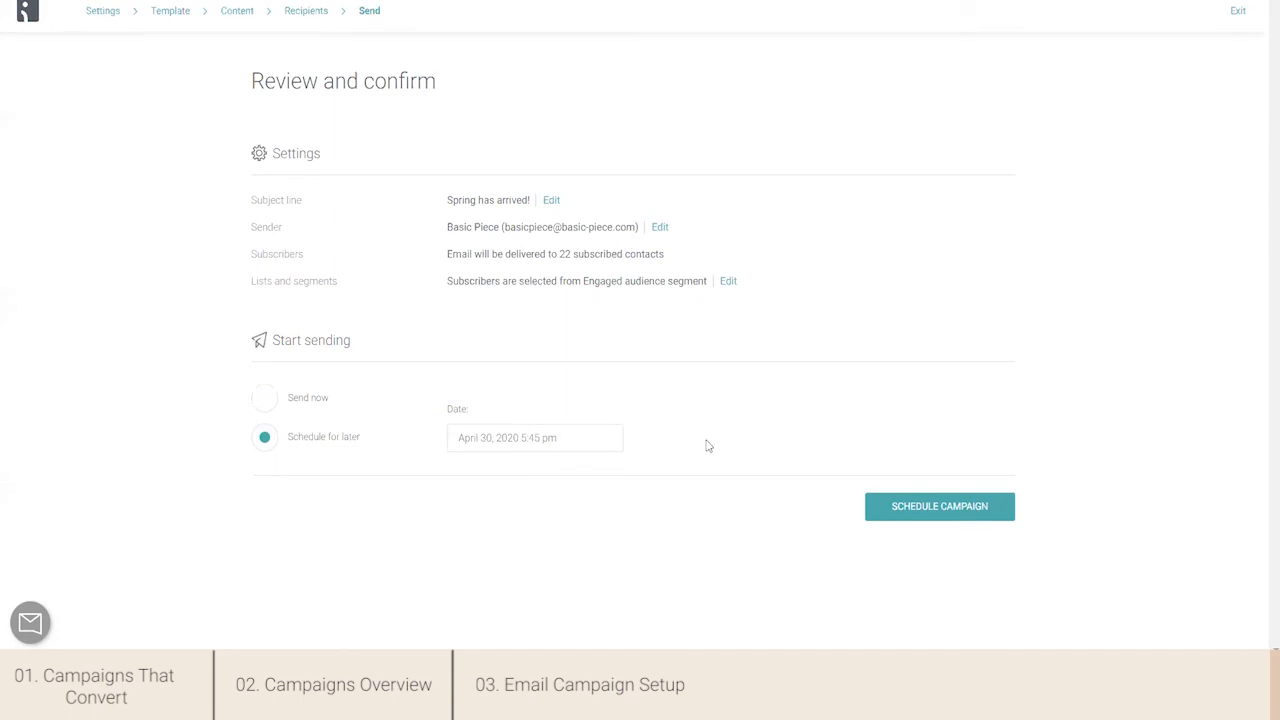
pyautogui.click(935, 507)
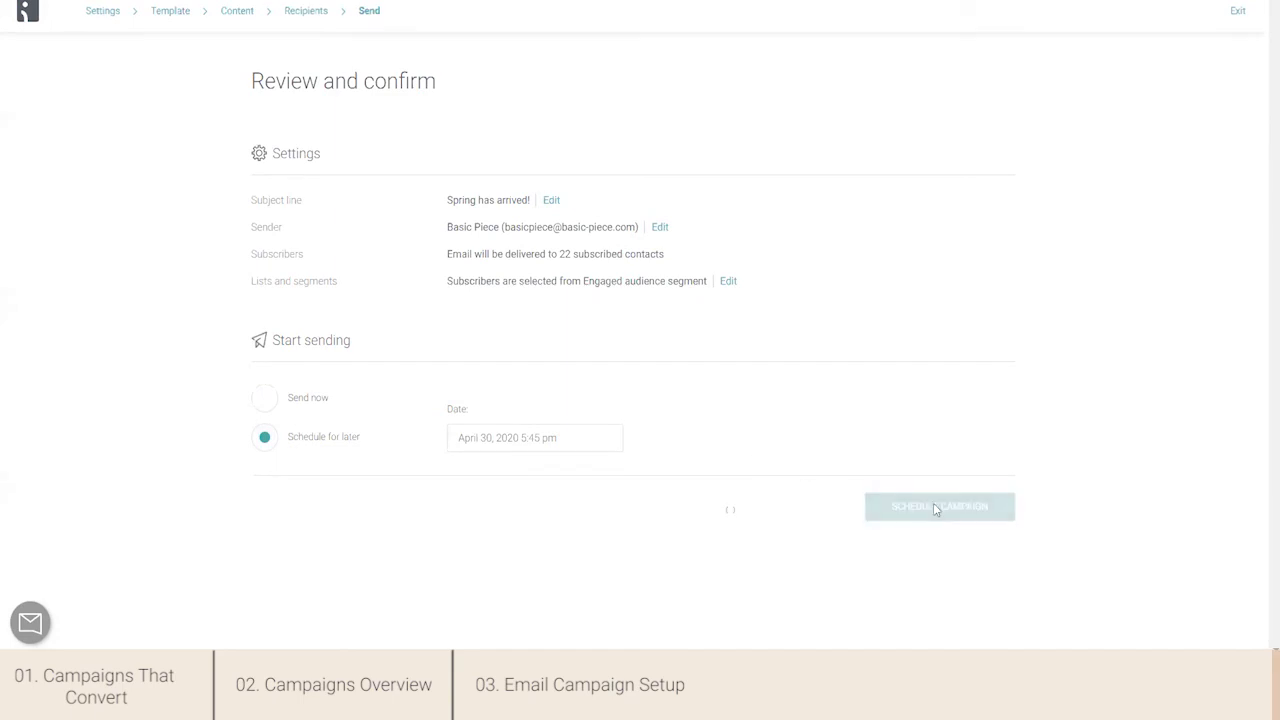